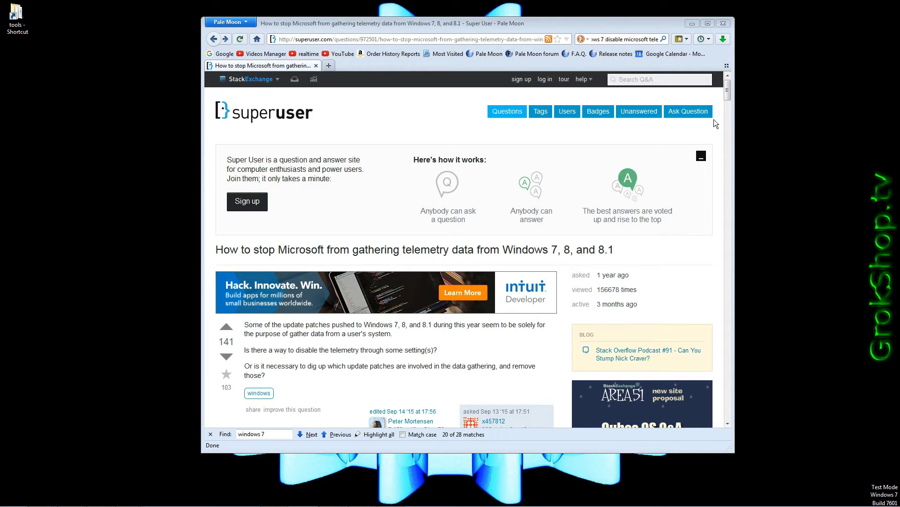
# - Scroll the Super User answer down to the telemetry KB list and its wusa /uninstall commands
pyautogui.scroll(-15, 690, 140)
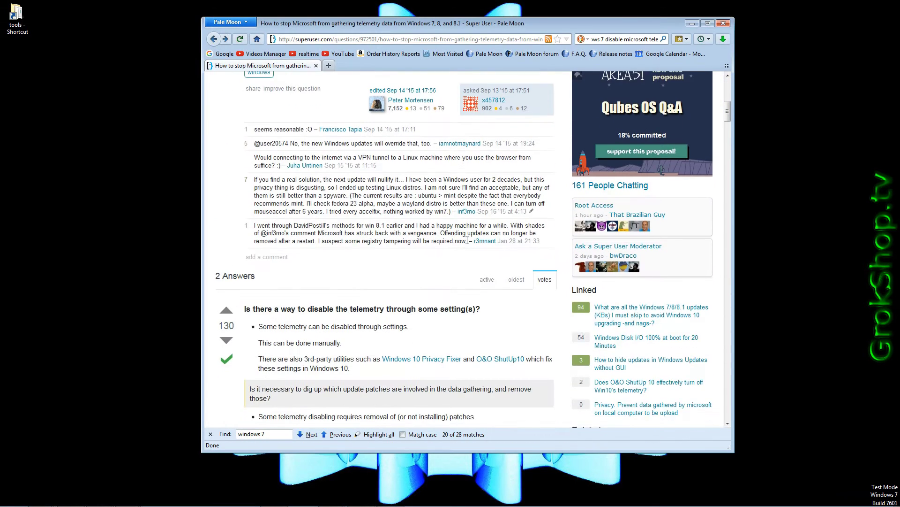
pyautogui.scroll(-5, 427, 265)
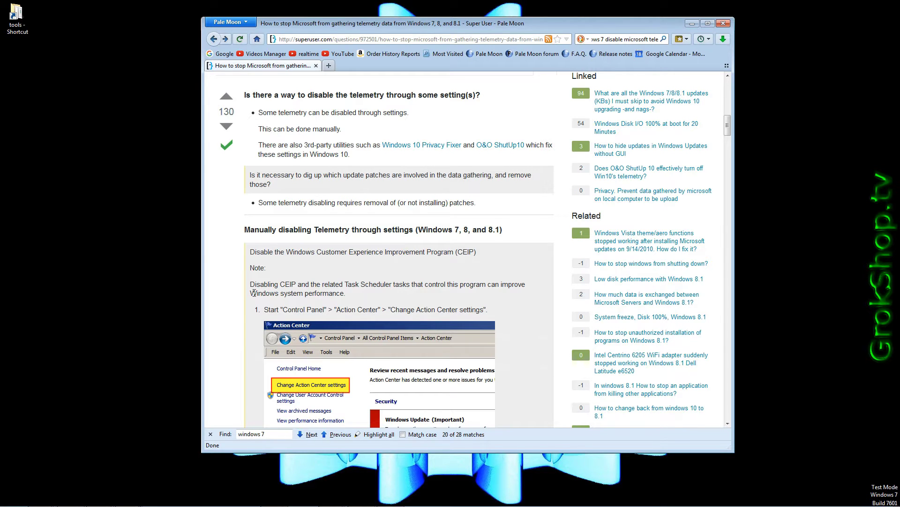
pyautogui.scroll(-6, 315, 212)
pyautogui.scroll(-15, 313, 216)
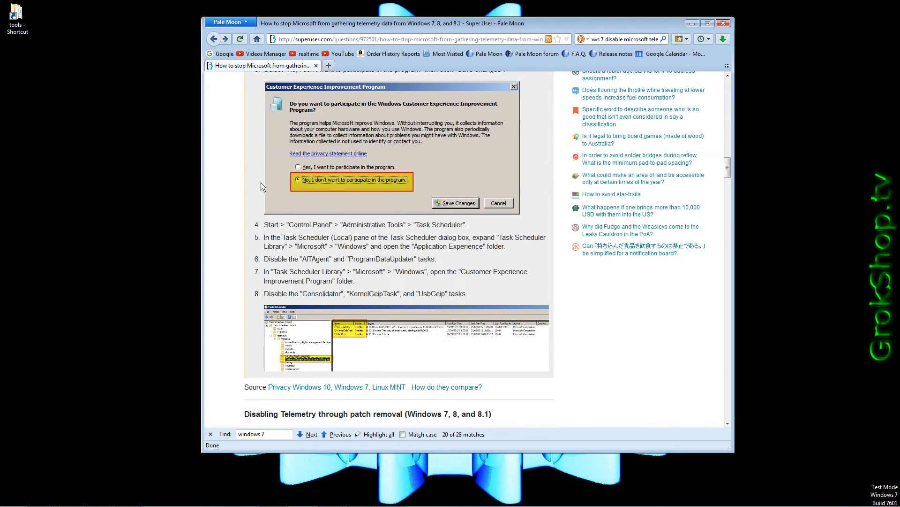
pyautogui.scroll(-8, 315, 293)
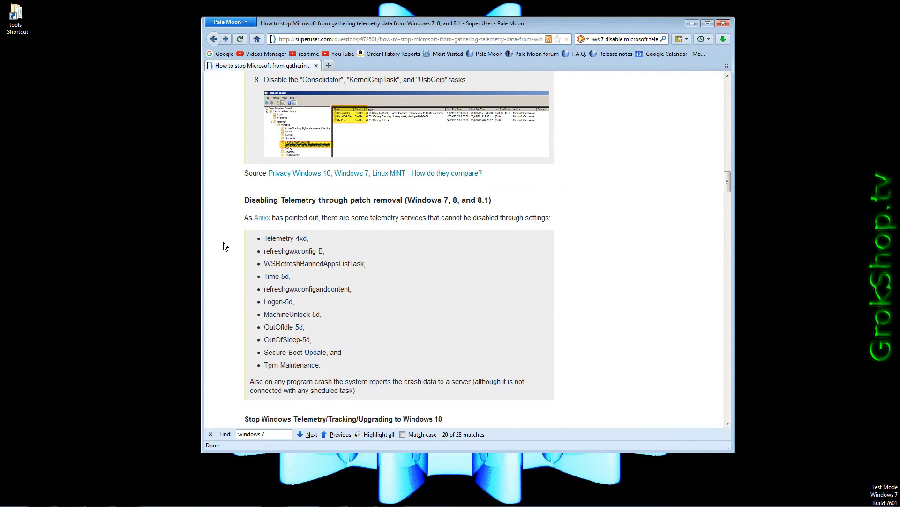
pyautogui.scroll(-8, 375, 208)
pyautogui.scroll(-4, 237, 106)
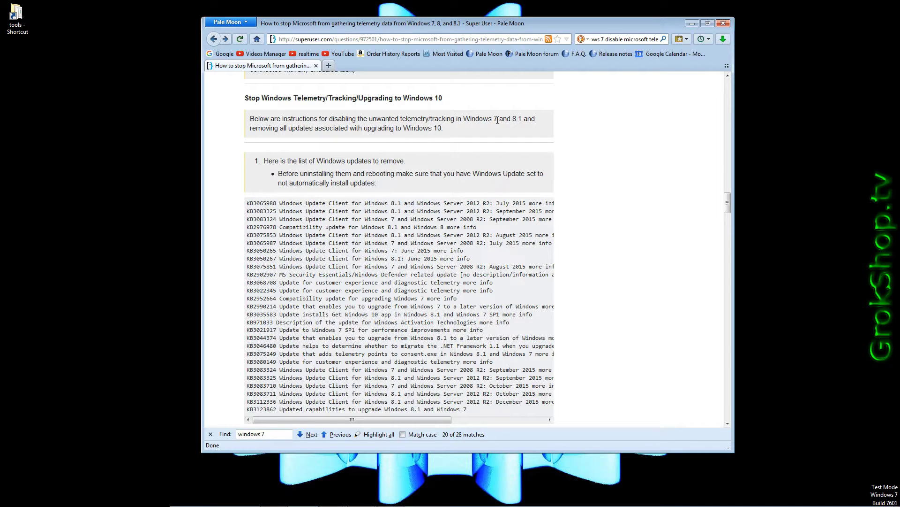
pyautogui.scroll(-4, 420, 147)
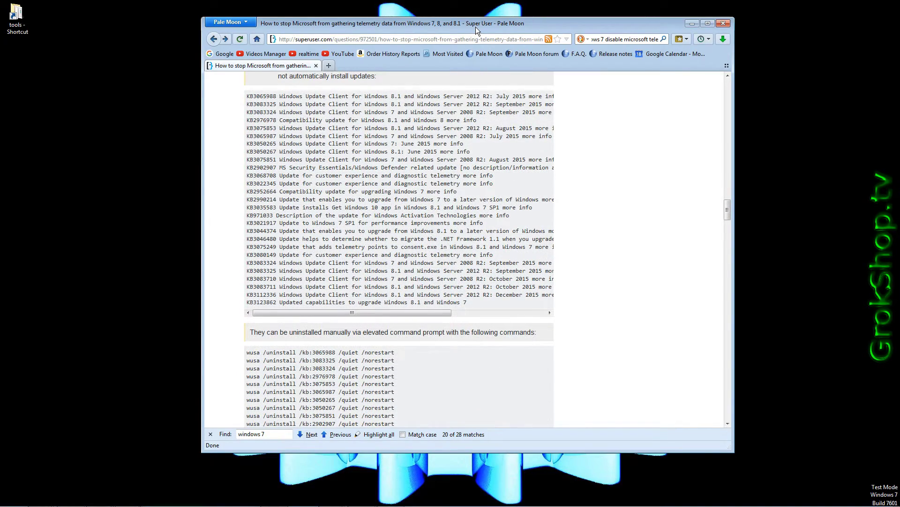
# - Launch Command Prompt as administrator from a Start search
pyautogui.moveTo(476, 27); pyautogui.dragTo(490, 38)
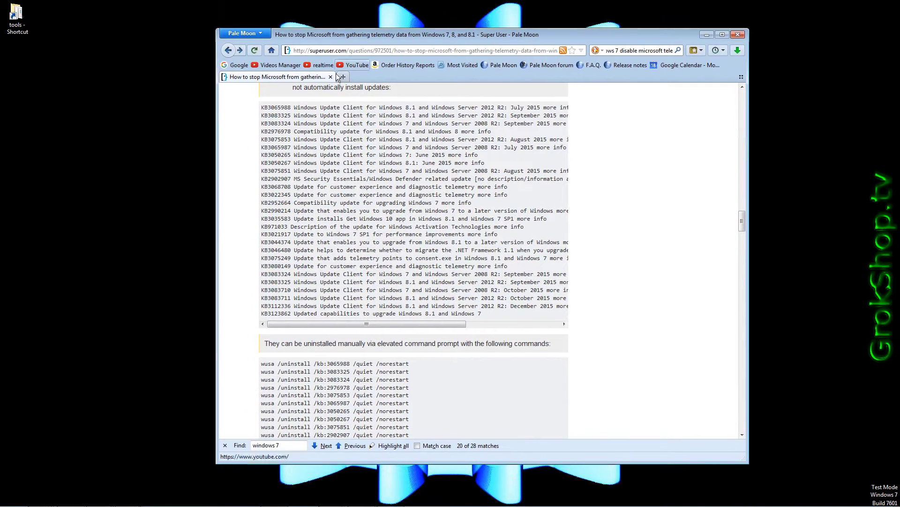
pyautogui.click(19, 496)
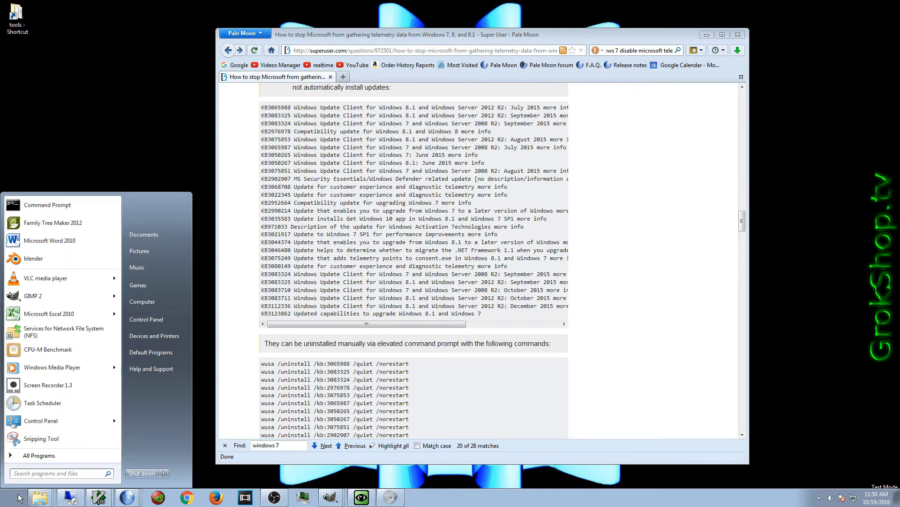
pyautogui.write('com')
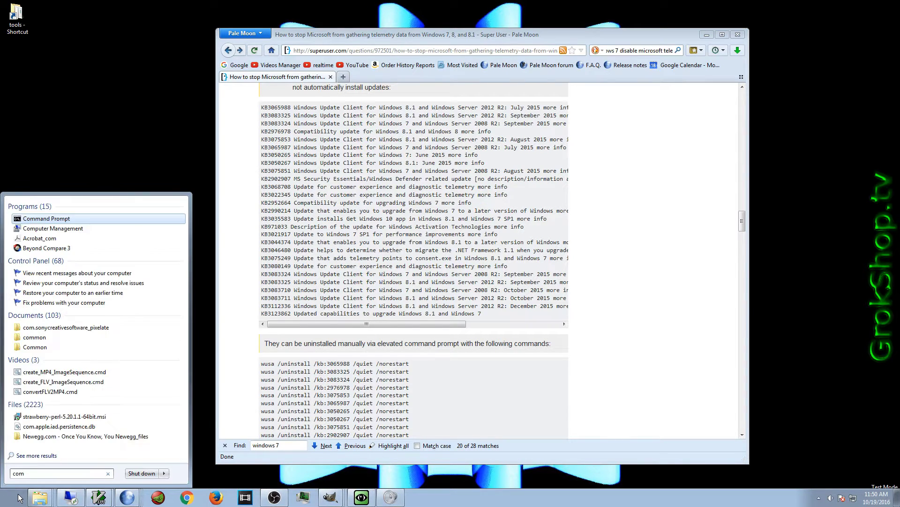
pyautogui.rightClick(68, 219)
pyautogui.click(123, 284)
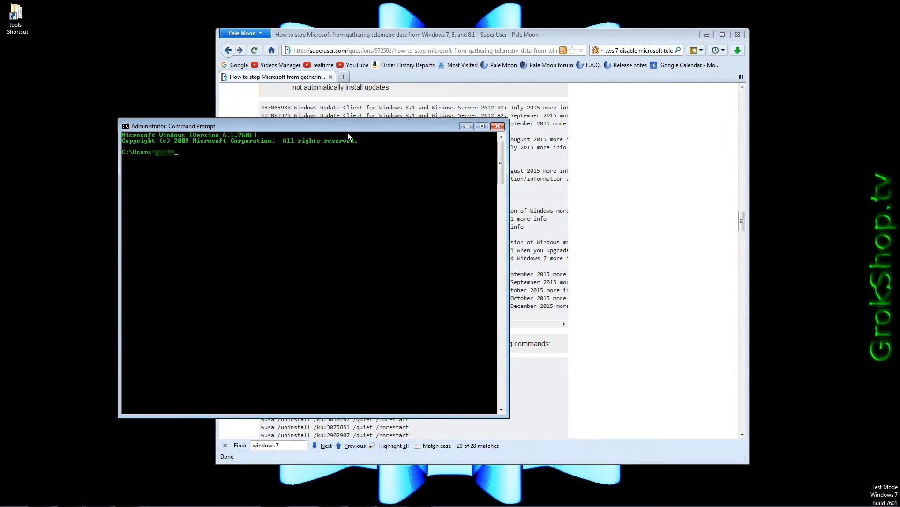
# - Copy and run wusa /uninstall /kb:3065988 /quiet /norestart in the elevated prompt
pyautogui.moveTo(431, 35); pyautogui.dragTo(474, 30)
pyautogui.scroll(-10, 453, 308)
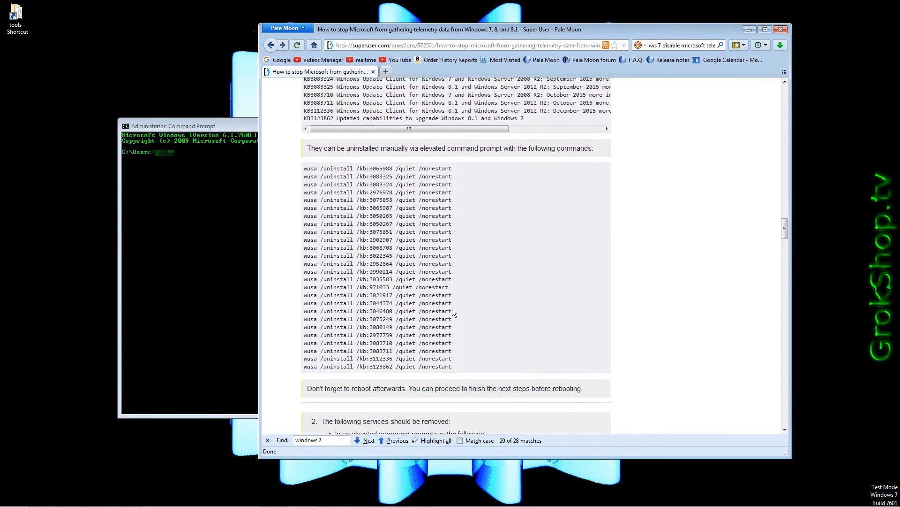
pyautogui.scroll(2, 414, 246)
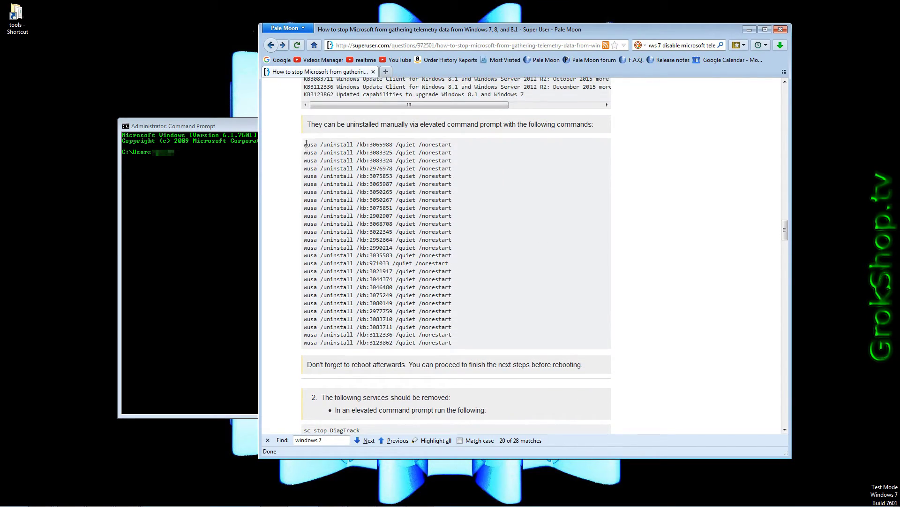
pyautogui.moveTo(306, 145); pyautogui.dragTo(453, 148)
pyautogui.rightClick(453, 149)
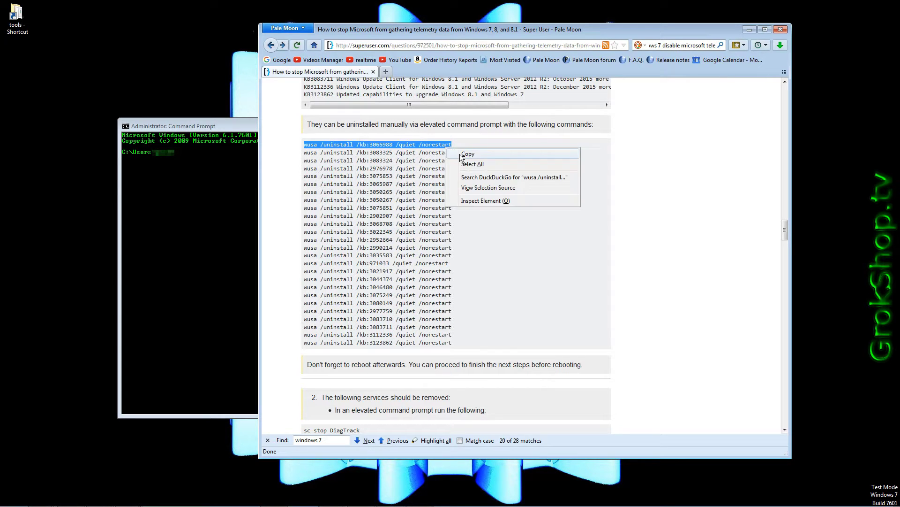
pyautogui.click(459, 154)
pyautogui.rightClick(131, 124)
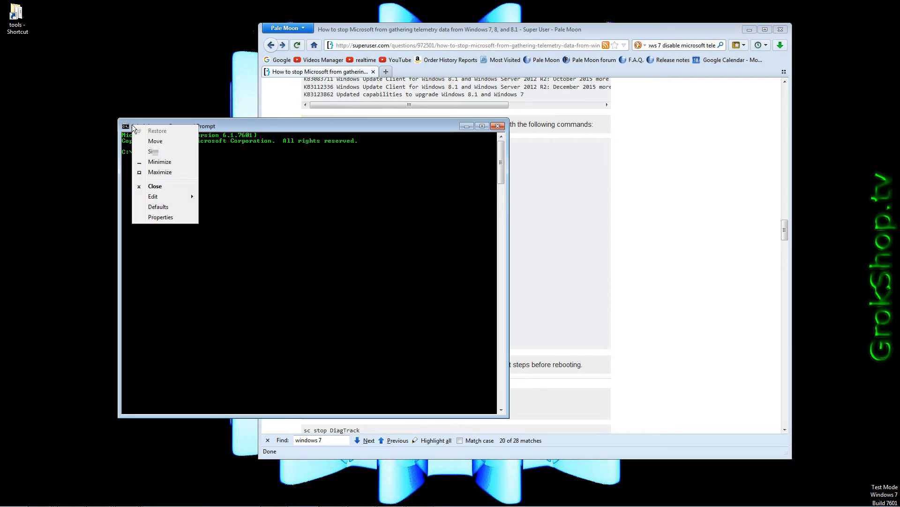
pyautogui.moveTo(175, 193)
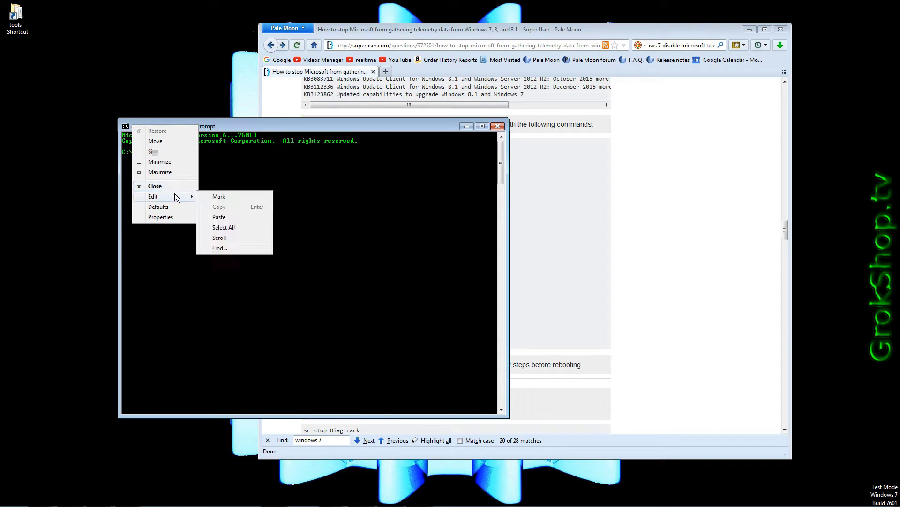
pyautogui.click(224, 213)
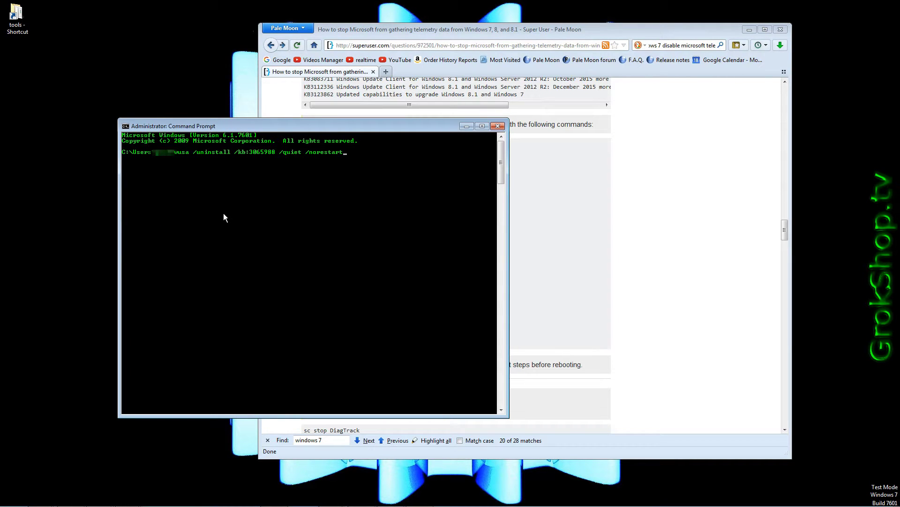
pyautogui.press('Return')
# - Create a desktop text document, rename it noSpy.cmd accepting the extension change, and edit it in Notepad
pyautogui.rightClick(20, 72)
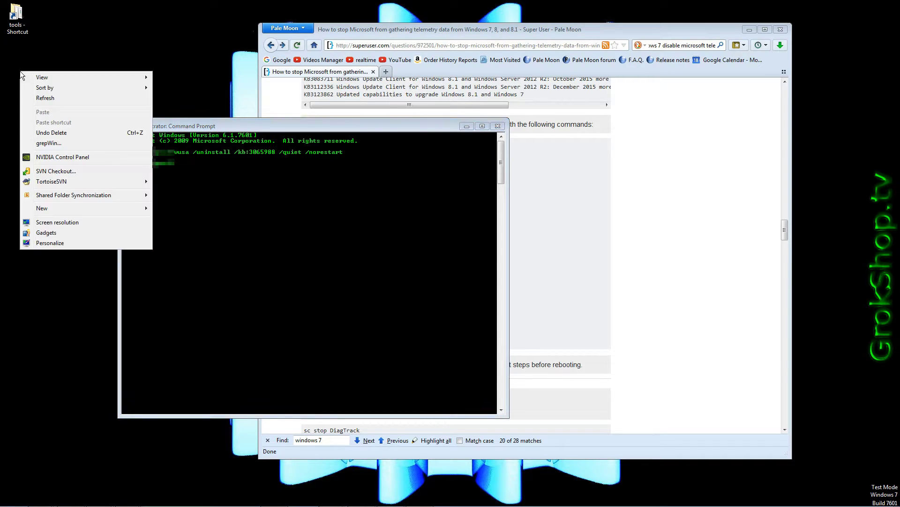
pyautogui.moveTo(102, 209)
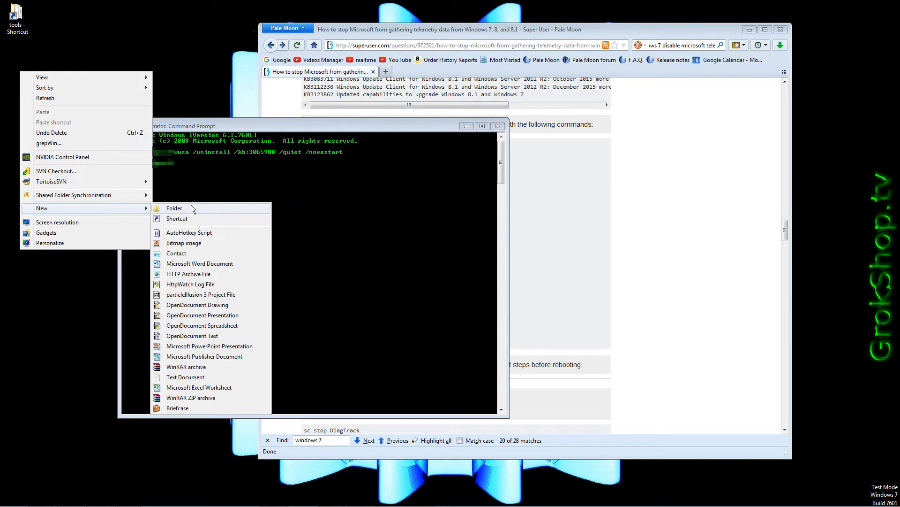
pyautogui.click(197, 376)
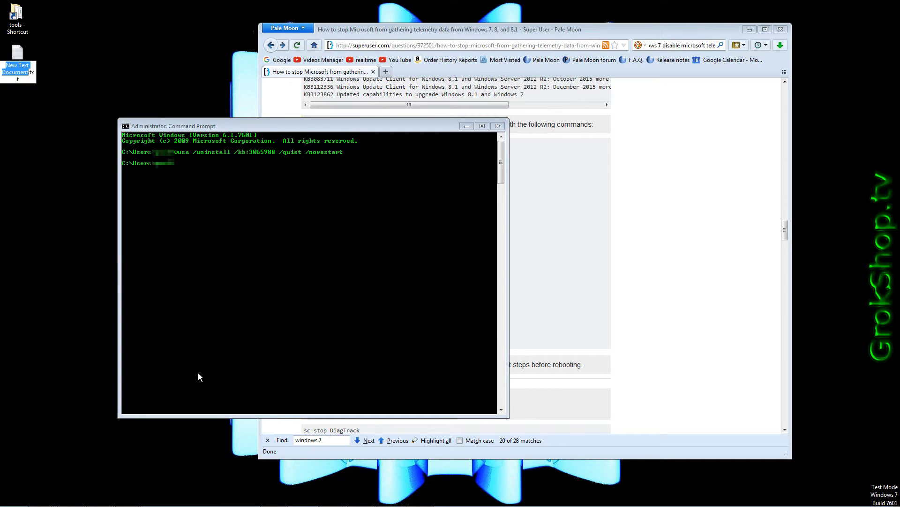
pyautogui.write('noSpy')
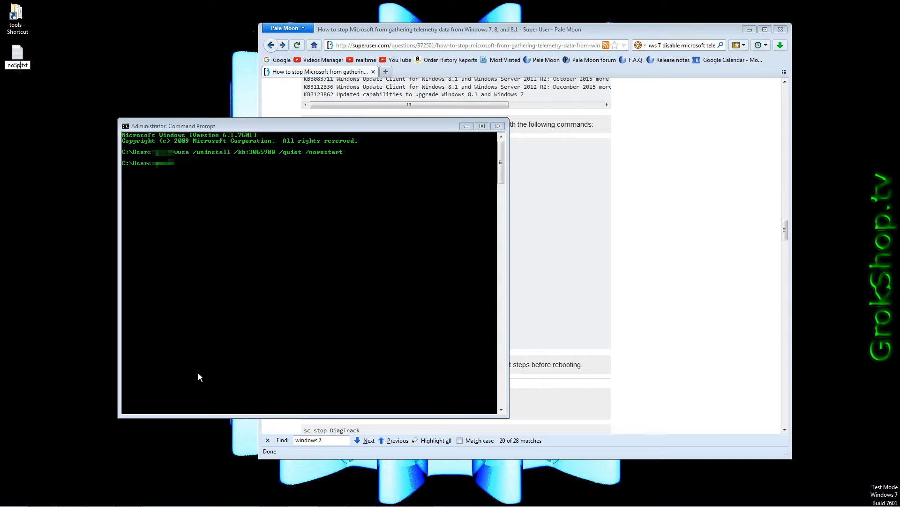
pyautogui.write('.cmd')
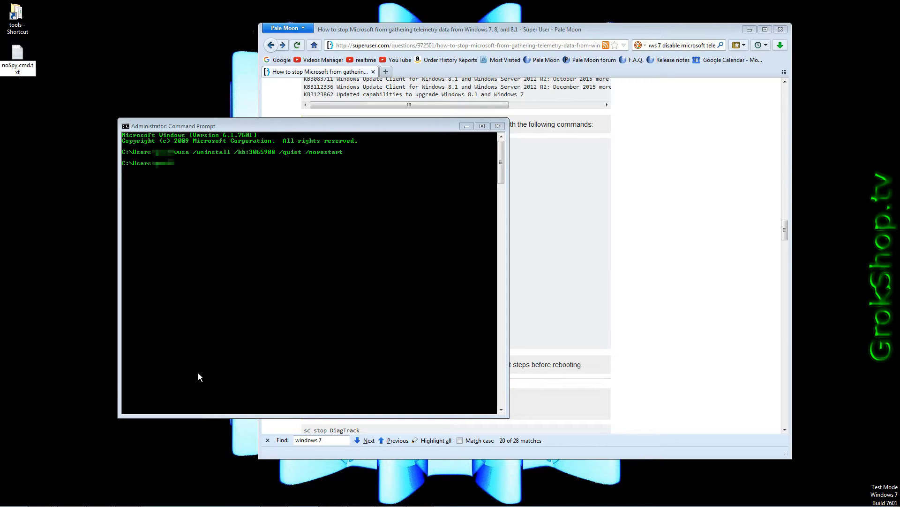
pyautogui.press('BackSpace')
pyautogui.press('BackSpace')
pyautogui.press('BackSpace')
pyautogui.press('BackSpace')
pyautogui.press('Return')
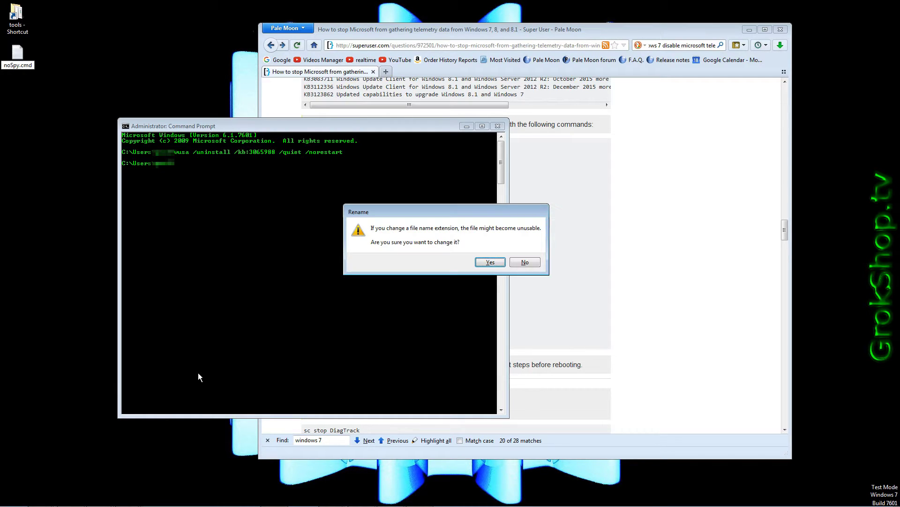
pyautogui.click(488, 262)
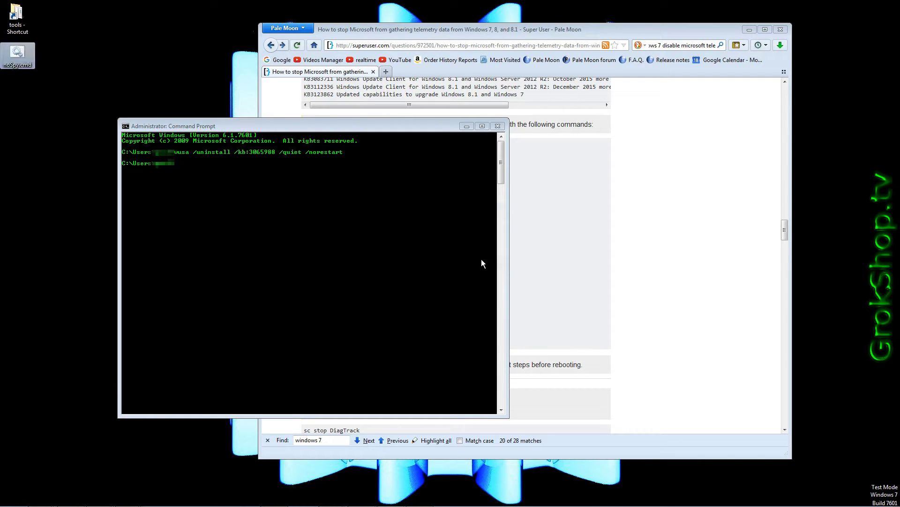
pyautogui.rightClick(27, 58)
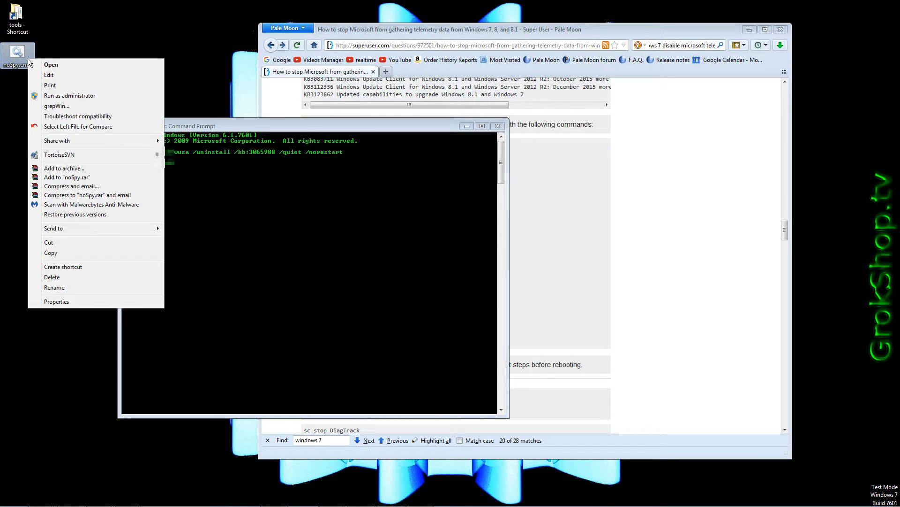
pyautogui.click(45, 76)
# - Paste the 25 wusa uninstall lines, KB3083325 through KB3123862, into noSpy.cmd
pyautogui.moveTo(221, 198); pyautogui.dragTo(165, 176)
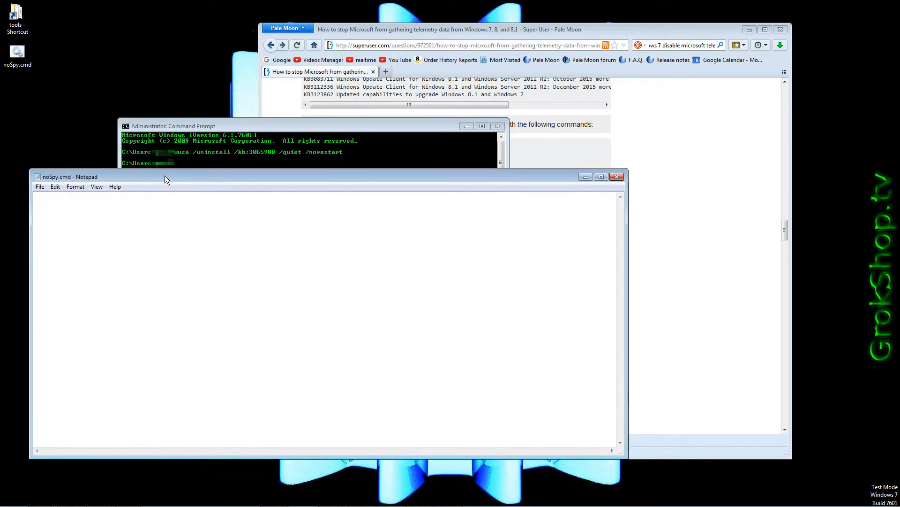
pyautogui.click(644, 172)
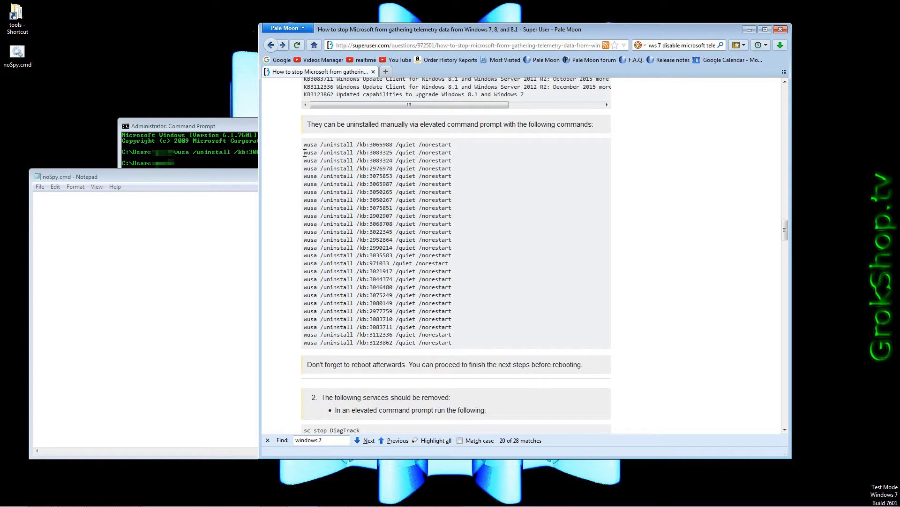
pyautogui.moveTo(305, 152); pyautogui.dragTo(461, 342)
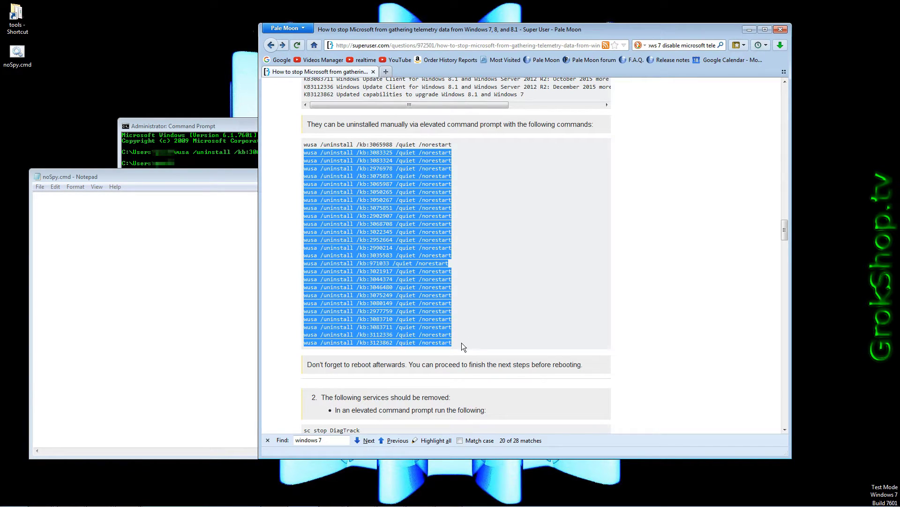
pyautogui.rightClick(409, 308)
pyautogui.click(426, 314)
pyautogui.click(88, 217)
pyautogui.rightClick(89, 219)
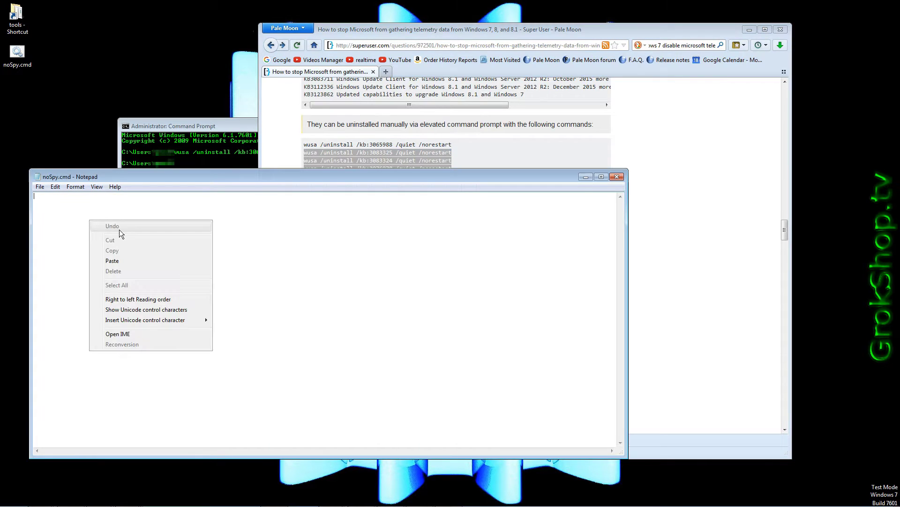
pyautogui.click(140, 258)
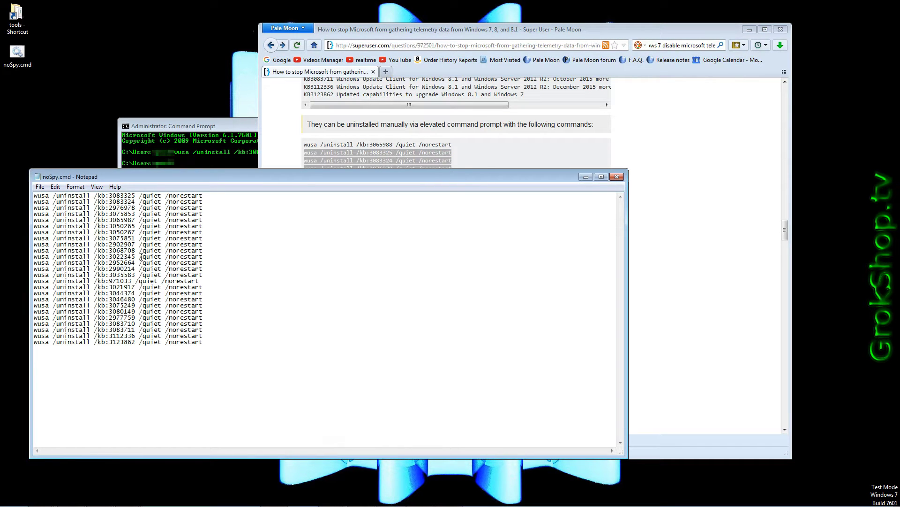
# - Save noSpy.cmd and close Notepad
pyautogui.click(40, 187)
pyautogui.click(68, 219)
pyautogui.click(616, 177)
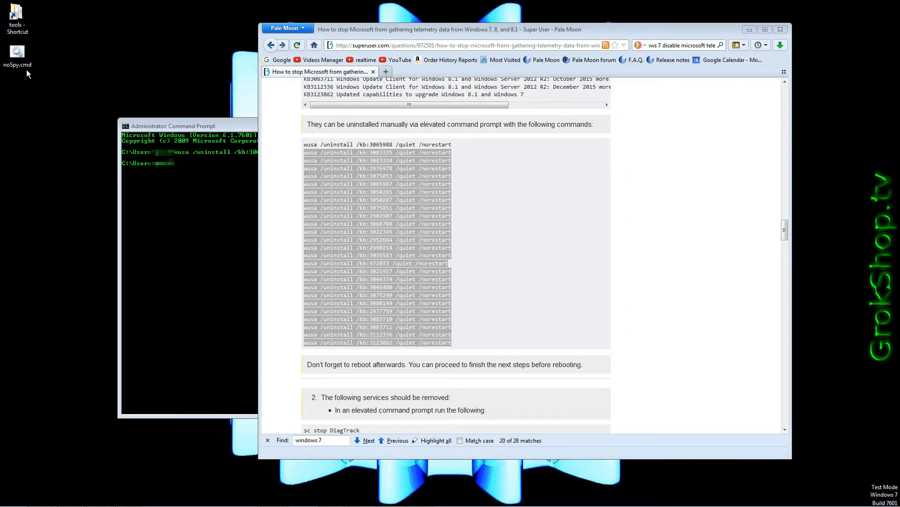
# - Run the desktop noSpy.cmd script as administrator
pyautogui.rightClick(22, 62)
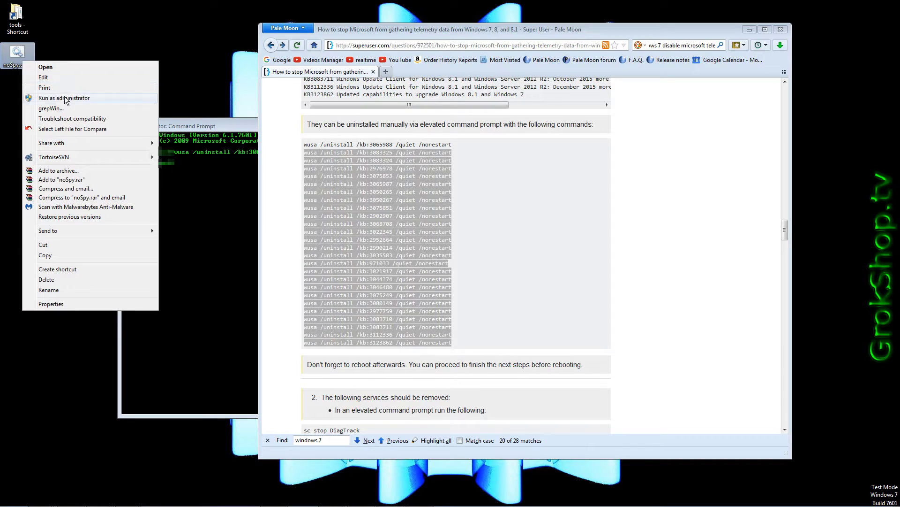
pyautogui.click(89, 97)
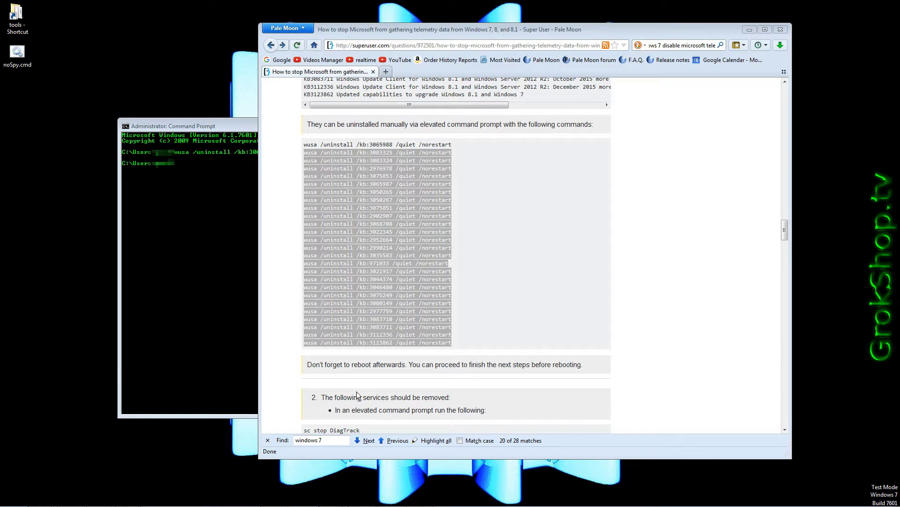
# - Run sc stop DiagTrack in the elevated Command Prompt
pyautogui.click(463, 398)
pyautogui.scroll(-5, 462, 398)
pyautogui.scroll(-5, 467, 362)
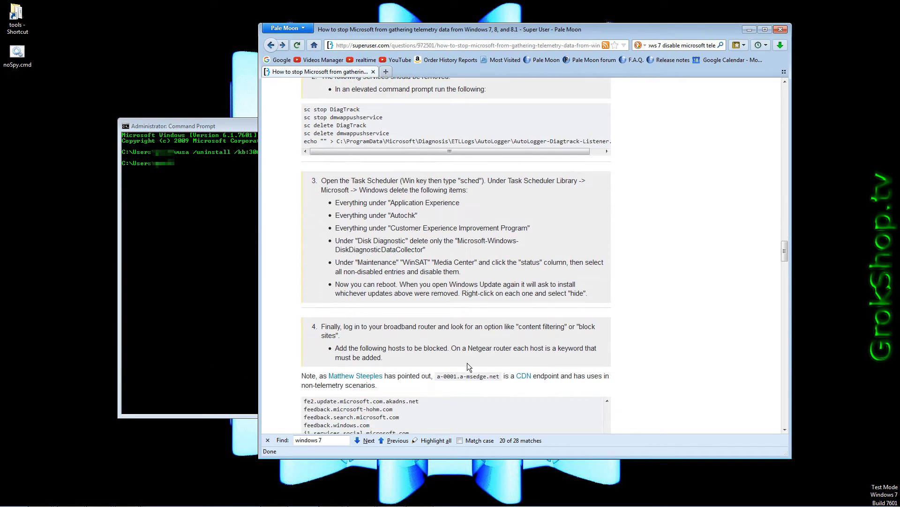
pyautogui.scroll(2, 467, 364)
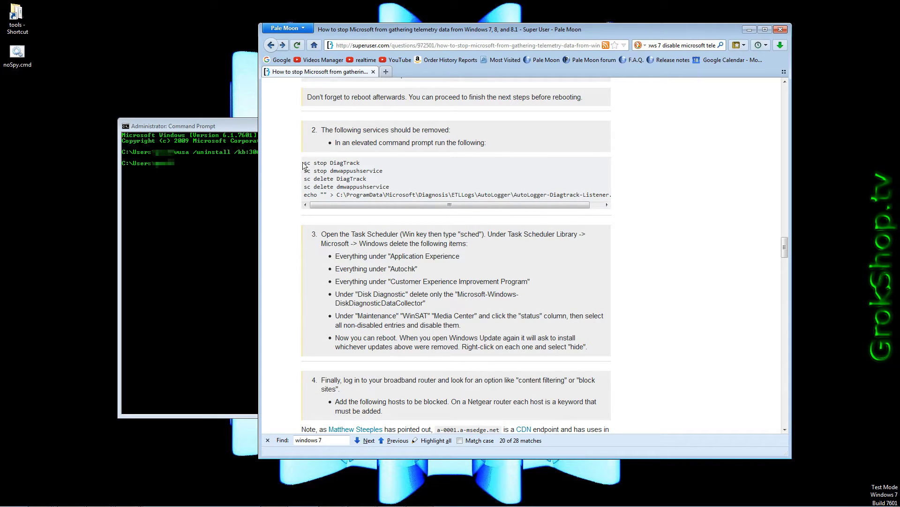
pyautogui.moveTo(305, 163); pyautogui.dragTo(361, 166)
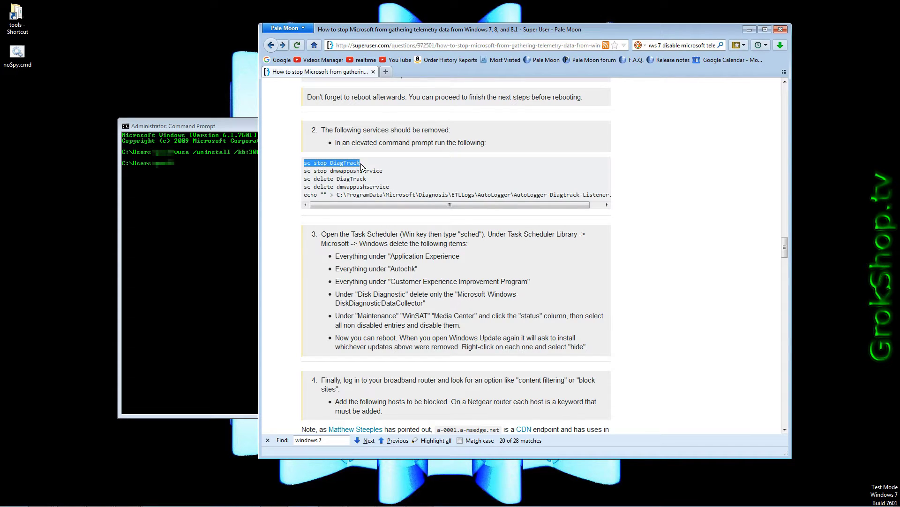
pyautogui.click(230, 175)
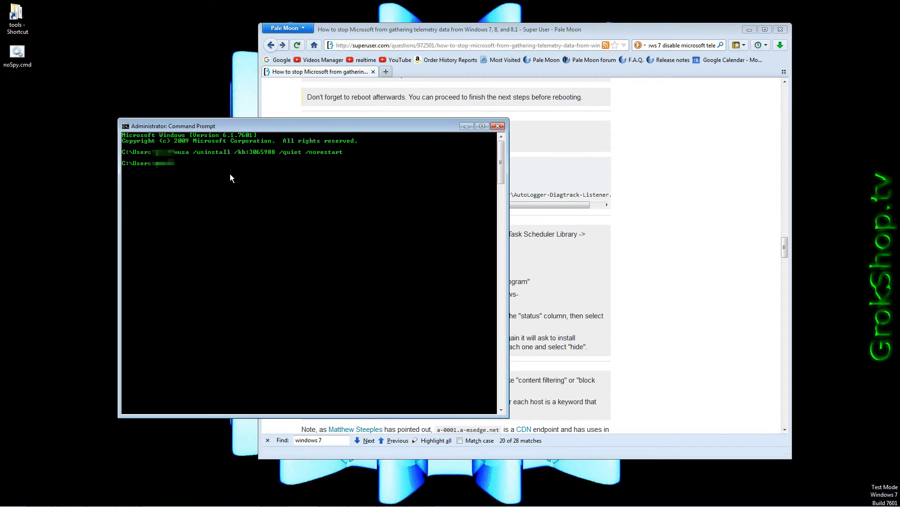
pyautogui.rightClick(141, 123)
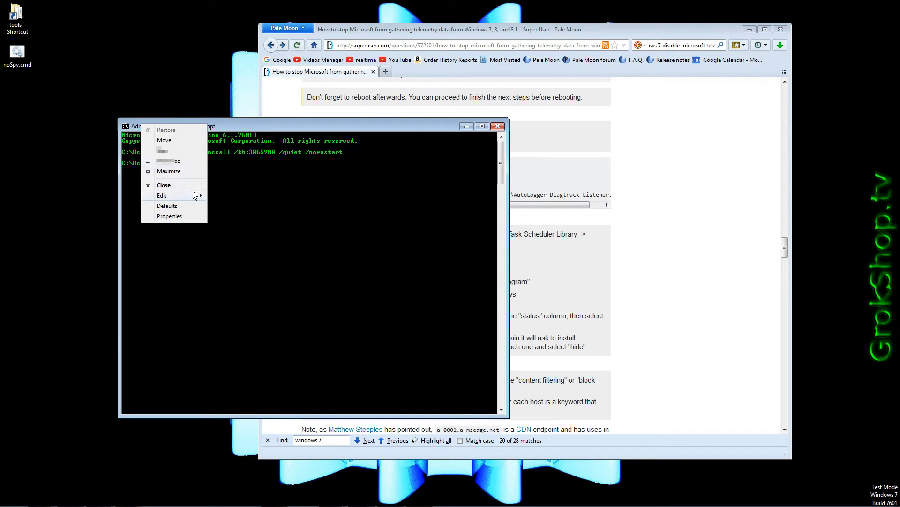
pyautogui.moveTo(170, 195)
pyautogui.click(231, 215)
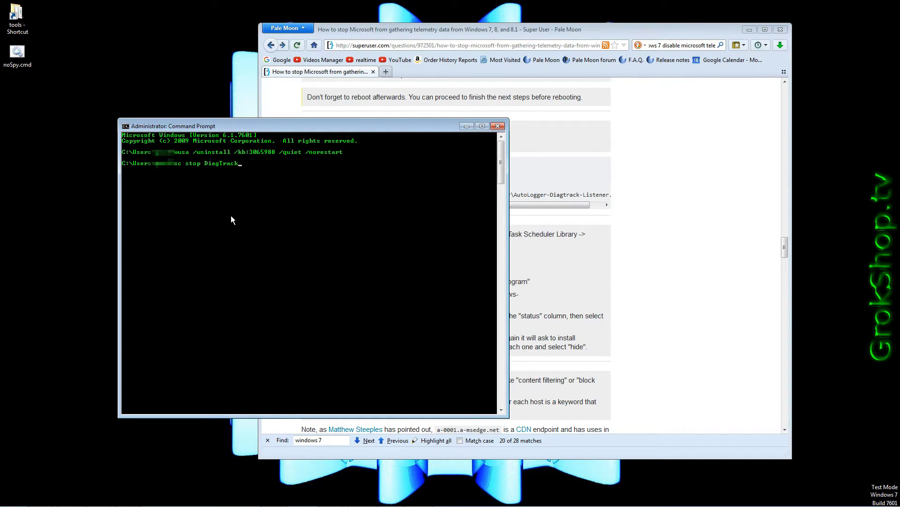
pyautogui.press('Return')
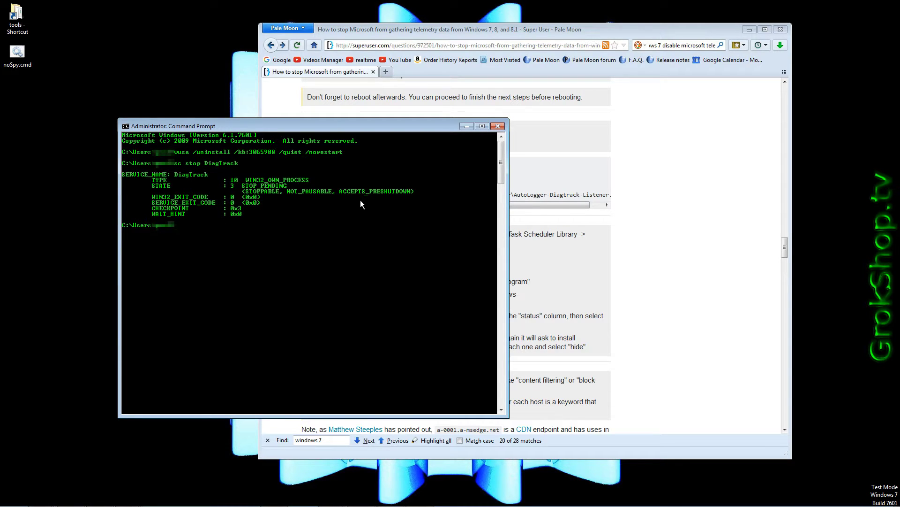
# - Run sc stop dmwappushservice in the Command Prompt
pyautogui.click(674, 186)
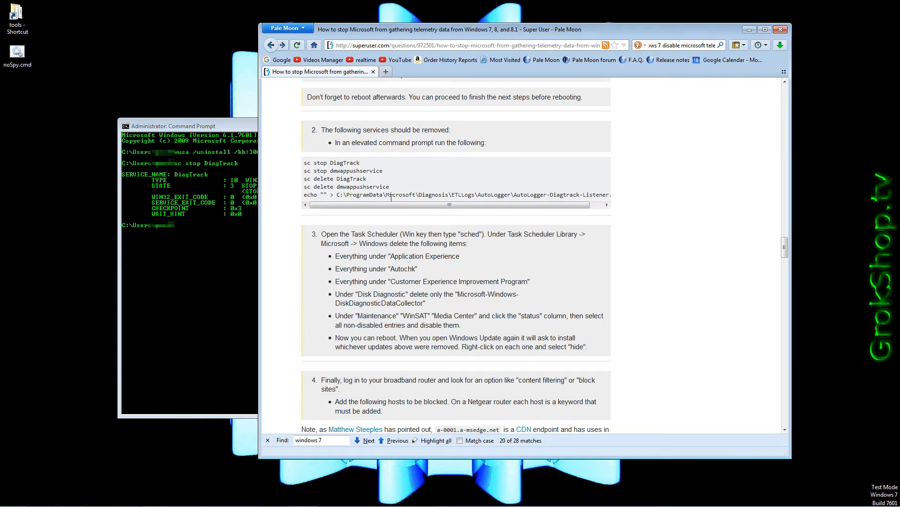
pyautogui.moveTo(382, 171); pyautogui.dragTo(306, 175)
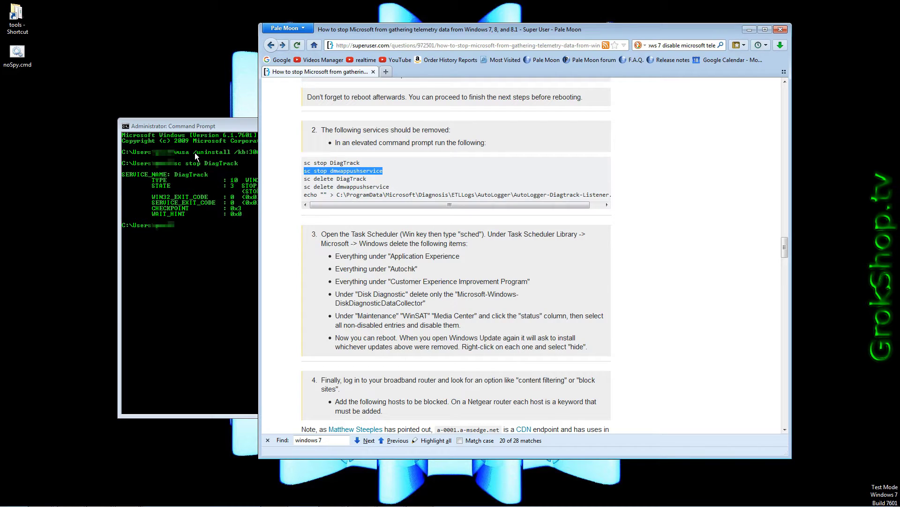
pyautogui.rightClick(146, 126)
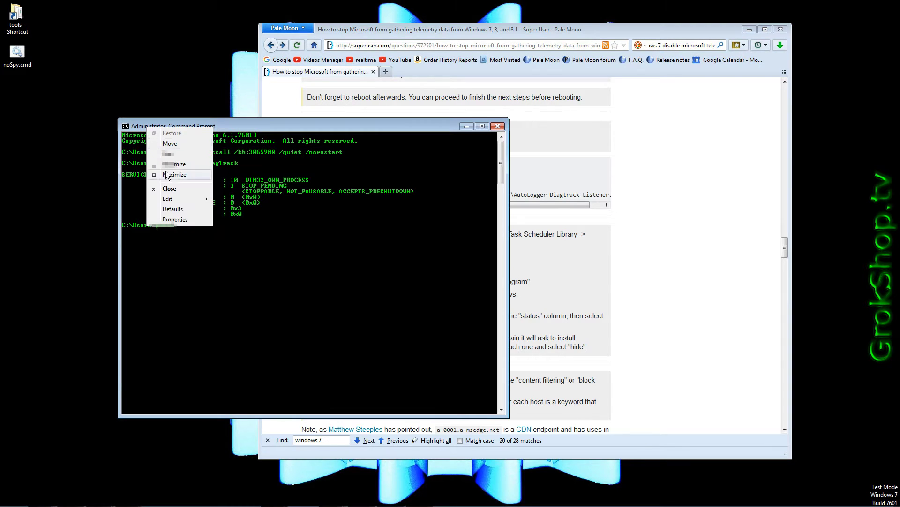
pyautogui.moveTo(179, 198)
pyautogui.click(234, 218)
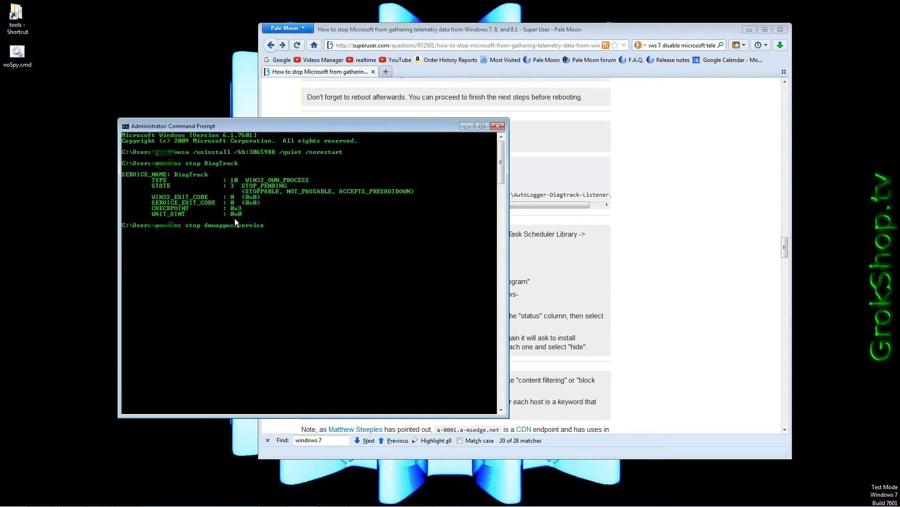
pyautogui.press('Return')
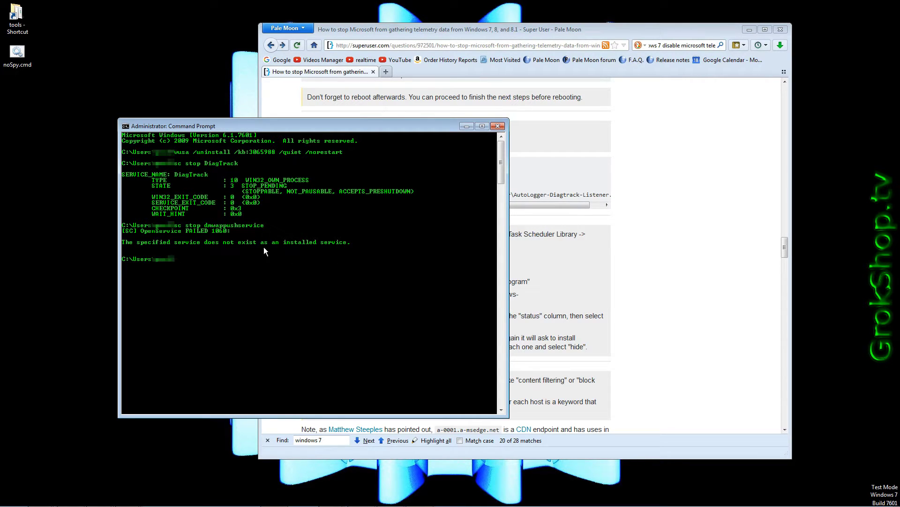
# - Delete the DiagTrack service with sc delete DiagTrack
pyautogui.click(525, 33)
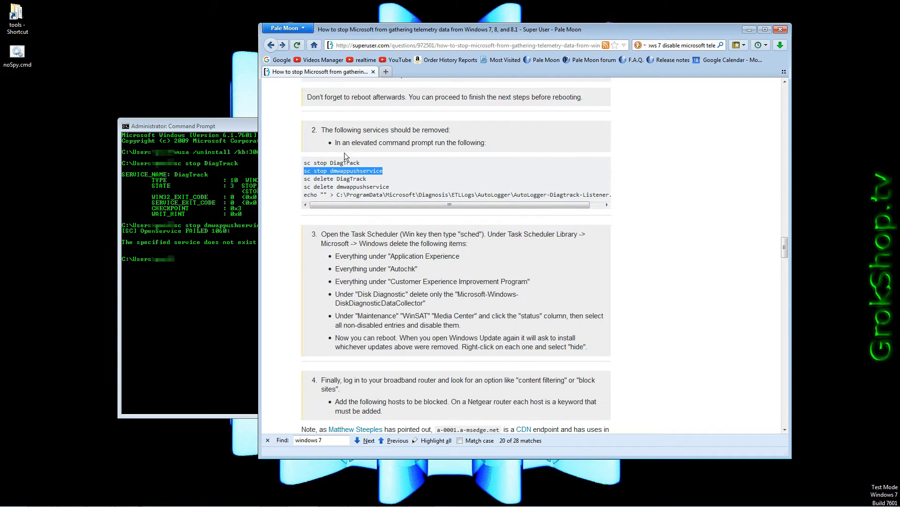
pyautogui.moveTo(370, 181); pyautogui.dragTo(303, 181)
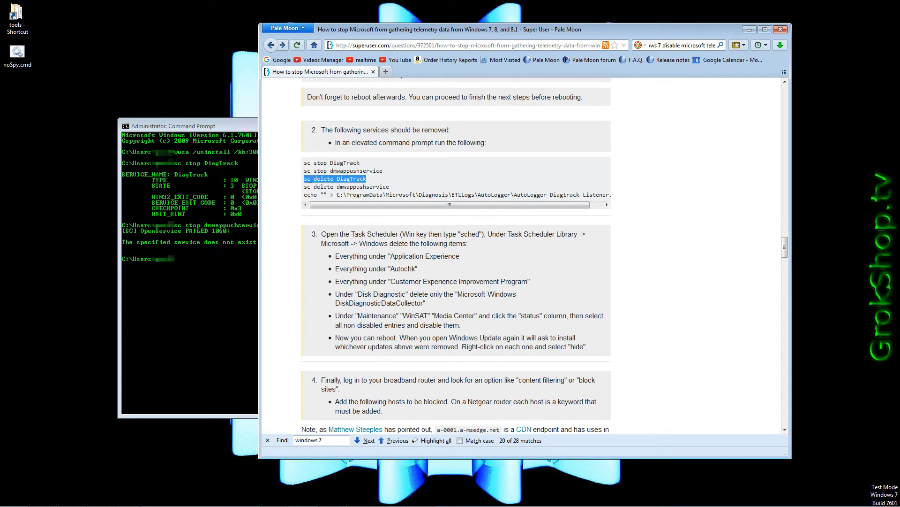
pyautogui.rightClick(303, 179)
pyautogui.click(321, 185)
pyautogui.click(204, 134)
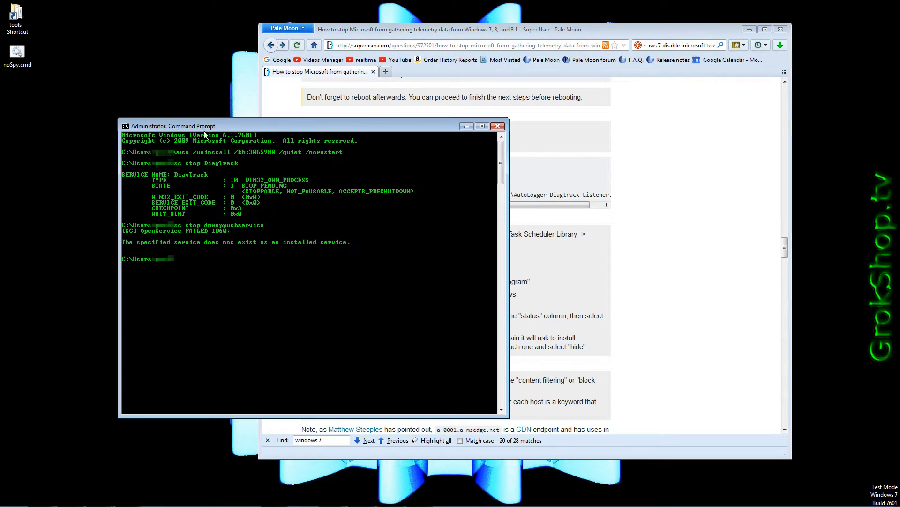
pyautogui.rightClick(184, 266)
pyautogui.click(209, 292)
pyautogui.press('Return')
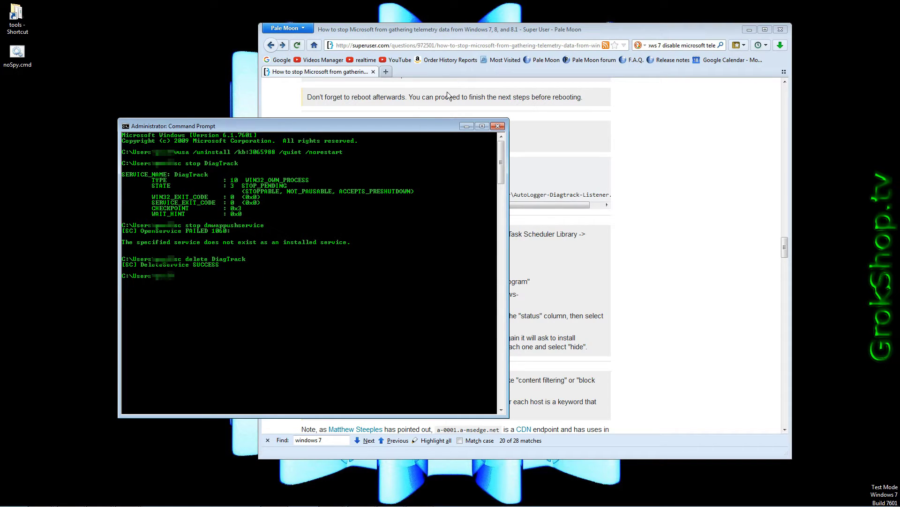
# - Run sc delete dmwappushservice in the Command Prompt
pyautogui.click(465, 29)
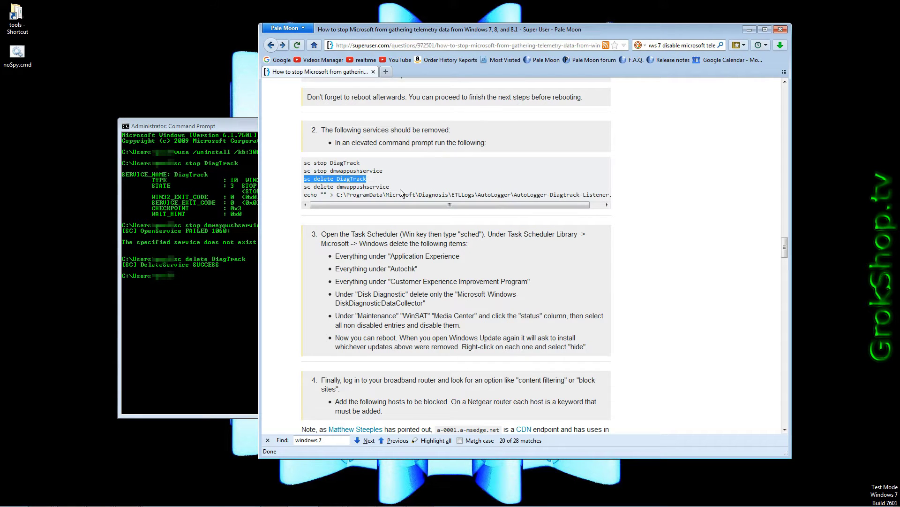
pyautogui.moveTo(400, 188); pyautogui.dragTo(305, 188)
pyautogui.rightClick(305, 189)
pyautogui.click(324, 195)
pyautogui.click(233, 130)
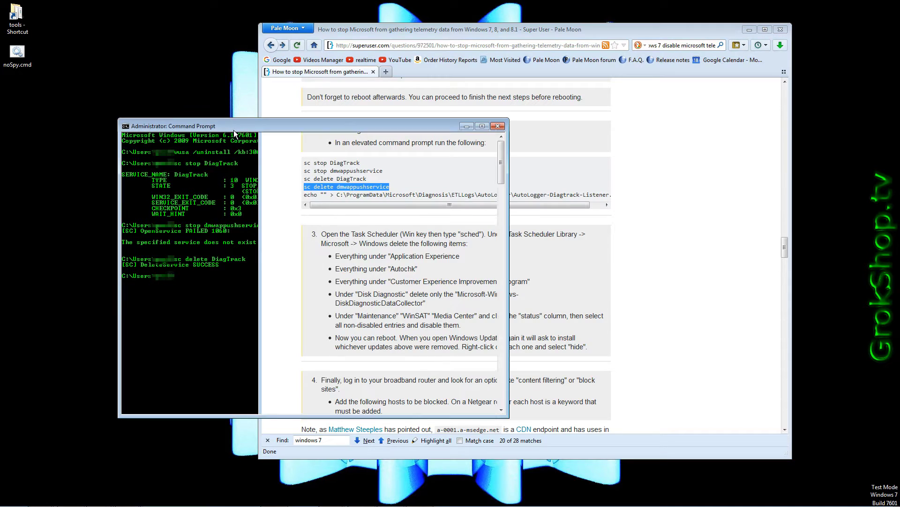
pyautogui.rightClick(203, 295)
pyautogui.click(246, 321)
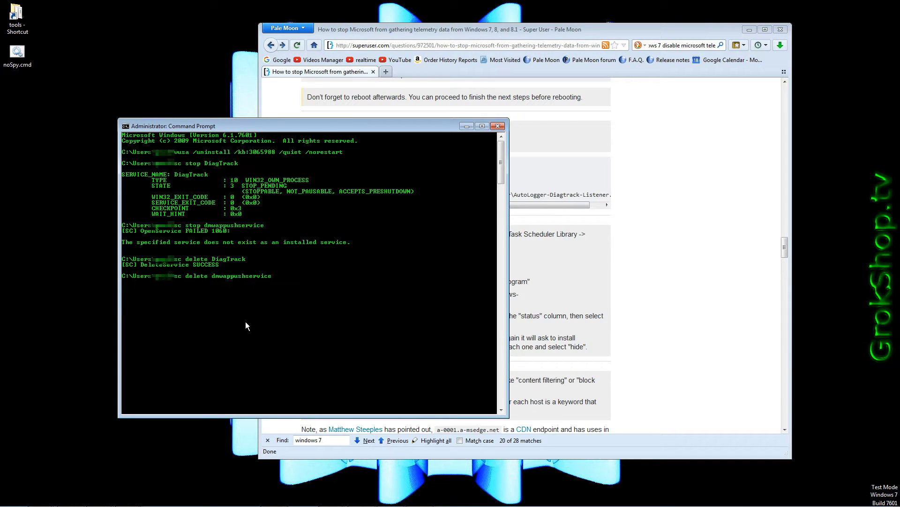
pyautogui.press('Return')
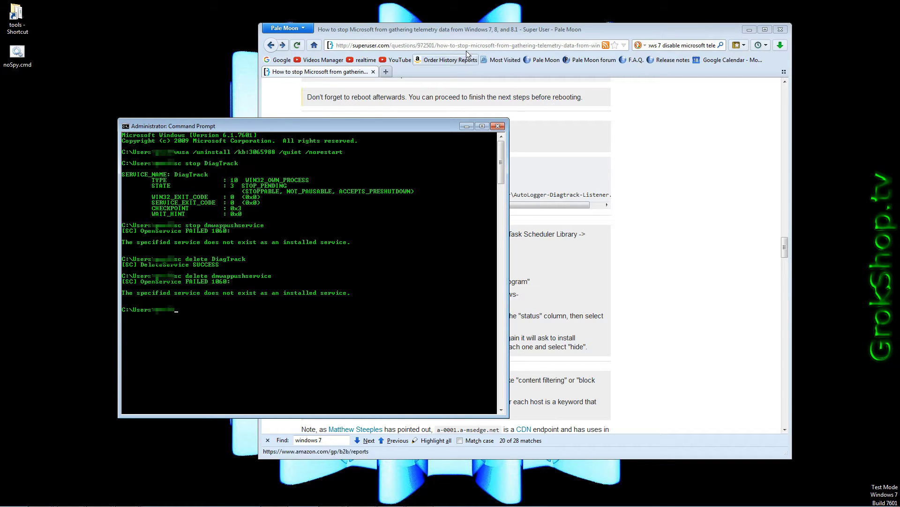
# - Empty AutoLogger-Diagtrack-Listener.etl by running the page's echo "" > command
pyautogui.click(467, 32)
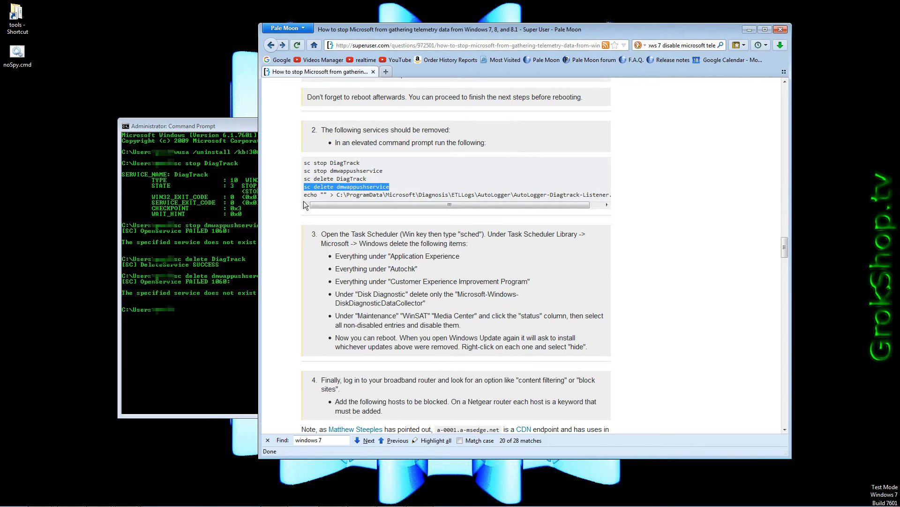
pyautogui.moveTo(303, 194); pyautogui.dragTo(612, 194)
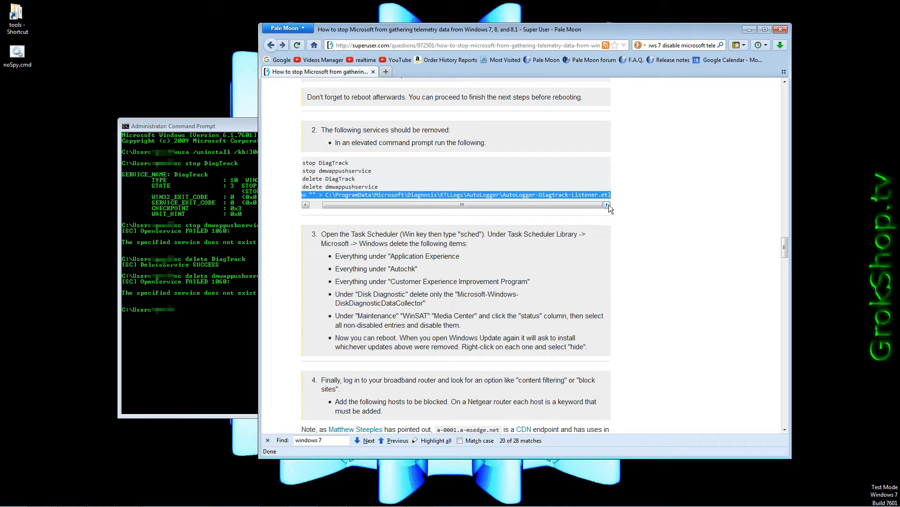
pyautogui.rightClick(597, 196)
pyautogui.click(614, 201)
pyautogui.rightClick(146, 126)
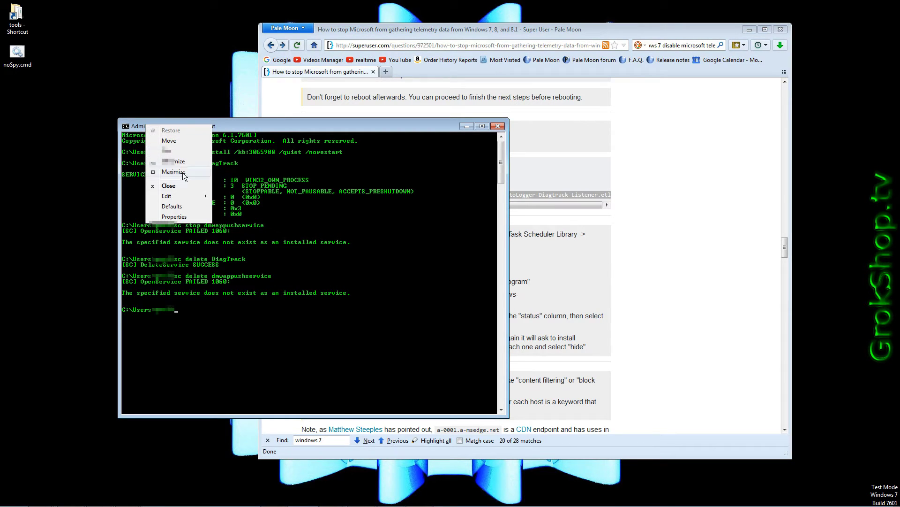
pyautogui.moveTo(187, 193)
pyautogui.click(243, 215)
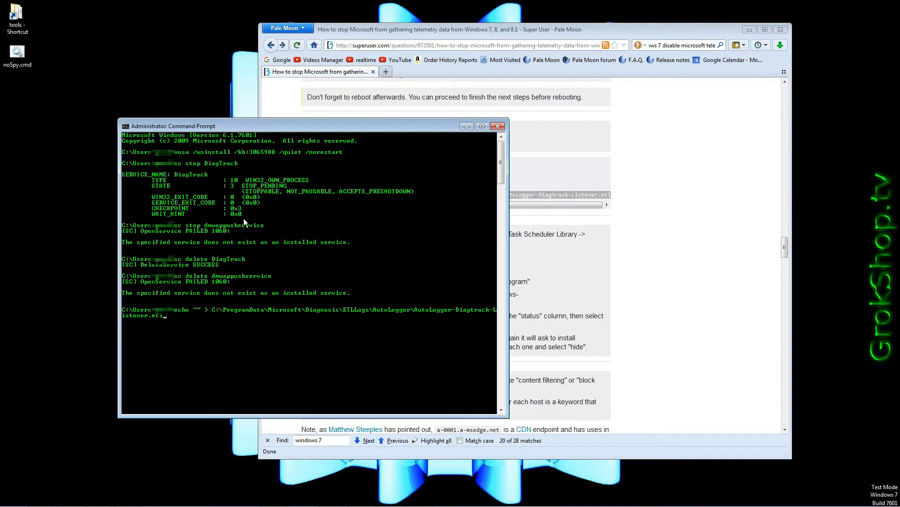
pyautogui.press('Return')
pyautogui.click(500, 29)
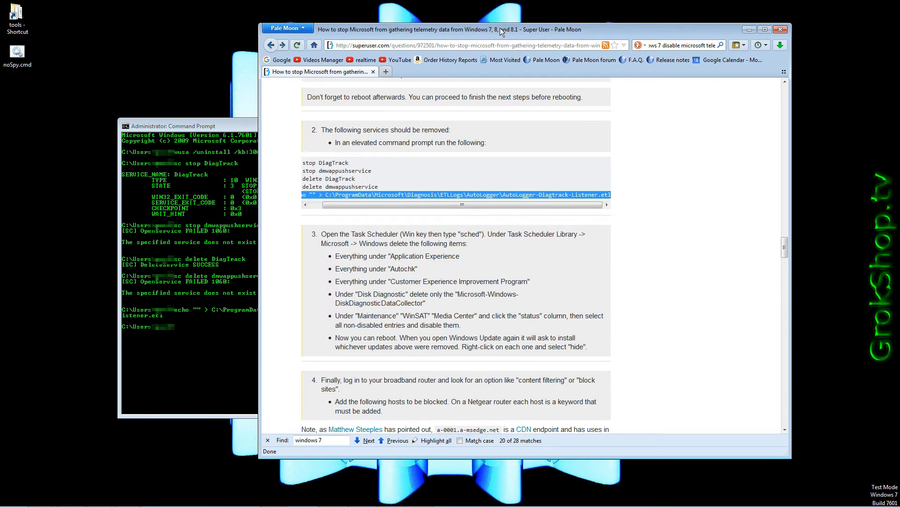
pyautogui.scroll(-5, 516, 247)
pyautogui.scroll(-2, 516, 251)
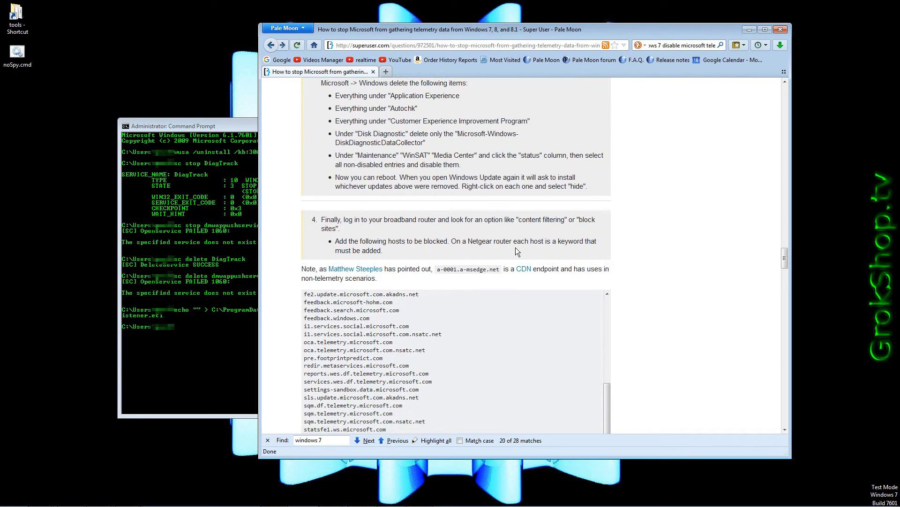
pyautogui.scroll(3, 515, 247)
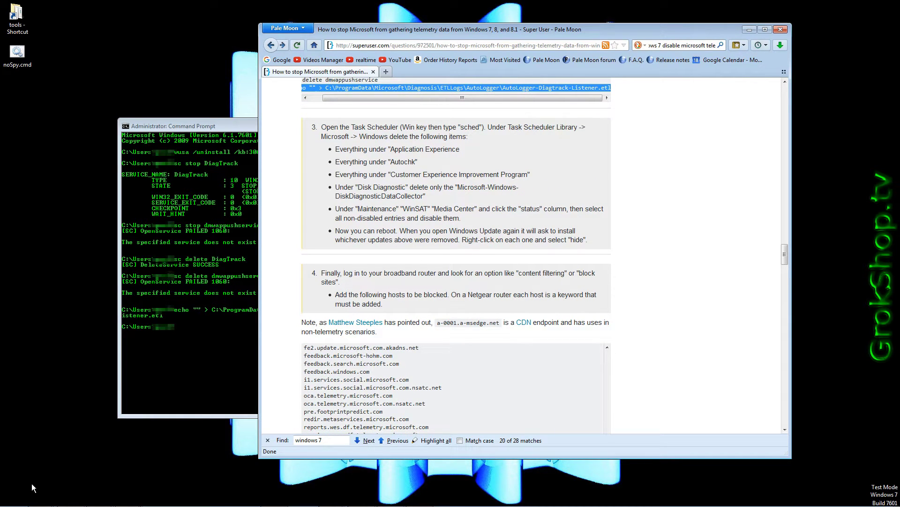
# - Launch Task Scheduler from a Start search for 'task'
pyautogui.click(14, 496)
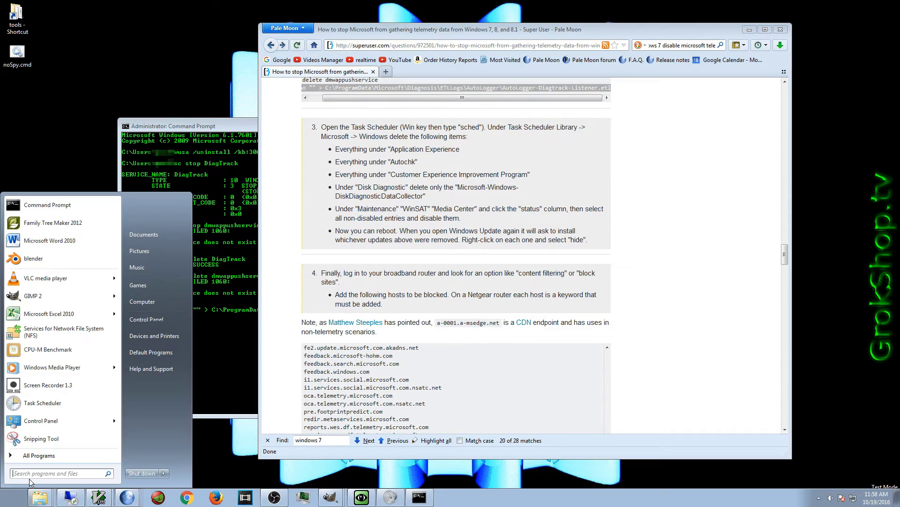
pyautogui.write('task')
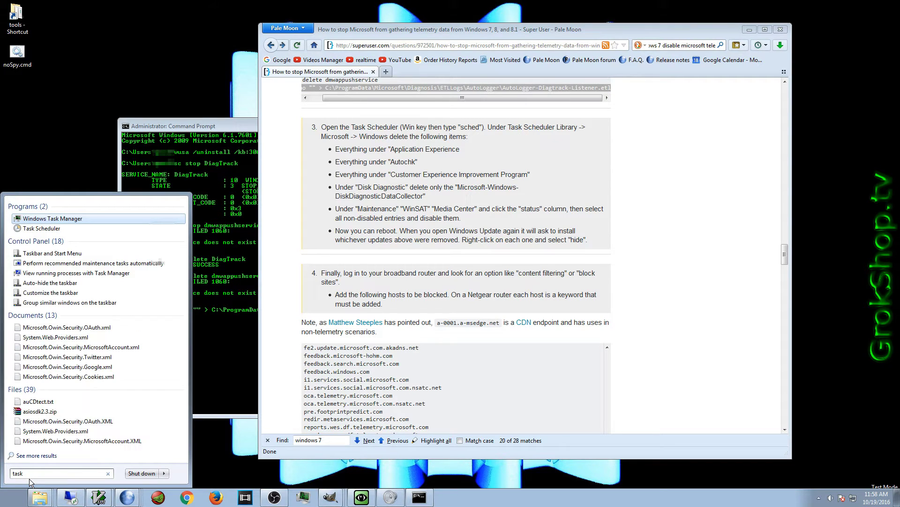
pyautogui.press('Down')
pyautogui.press('Return')
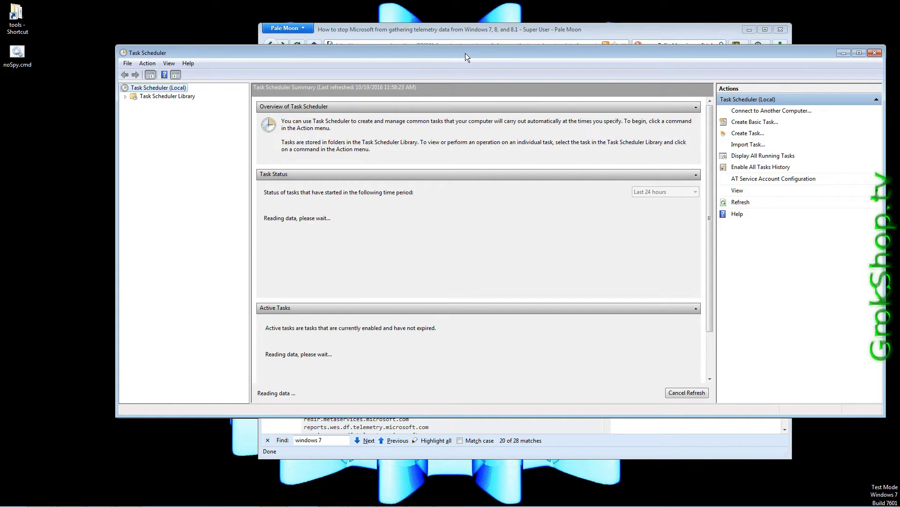
# - Reposition the windows and minimise Pale Moon to reveal Task Scheduler
pyautogui.moveTo(465, 53); pyautogui.dragTo(456, 75)
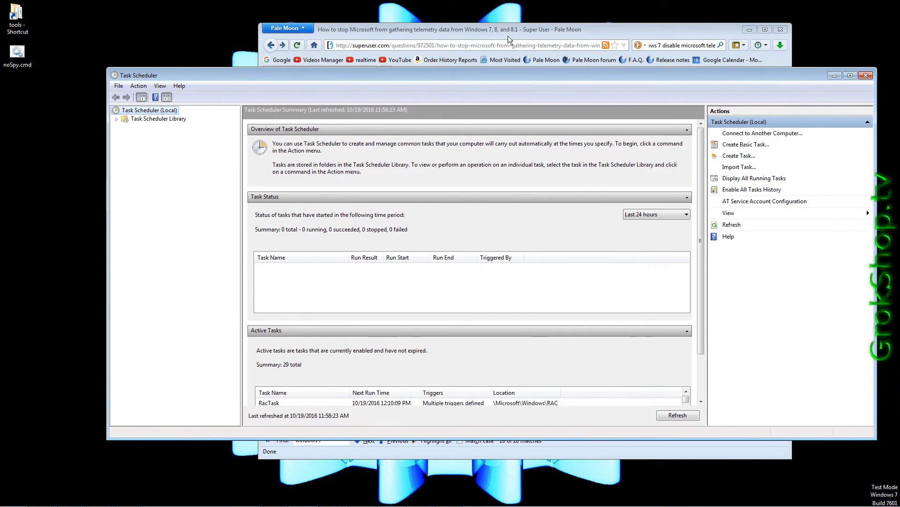
pyautogui.click(535, 33)
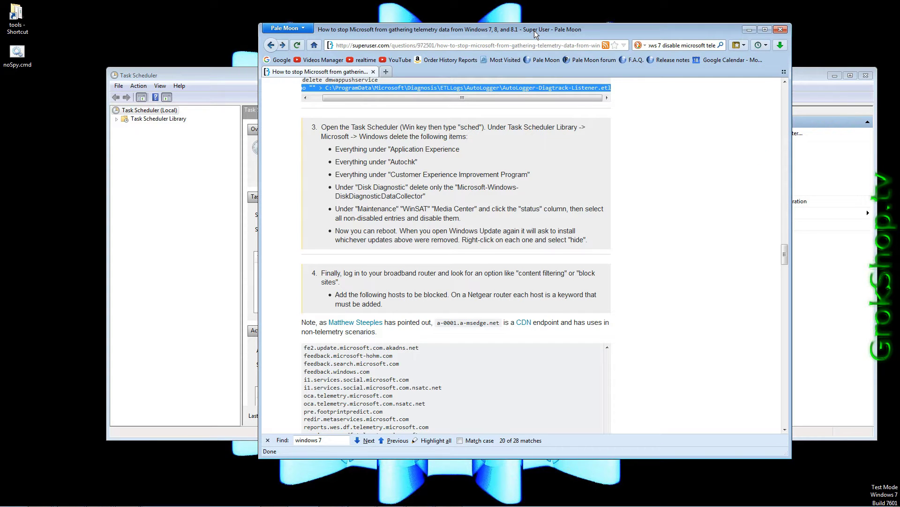
pyautogui.moveTo(535, 33); pyautogui.dragTo(520, 32)
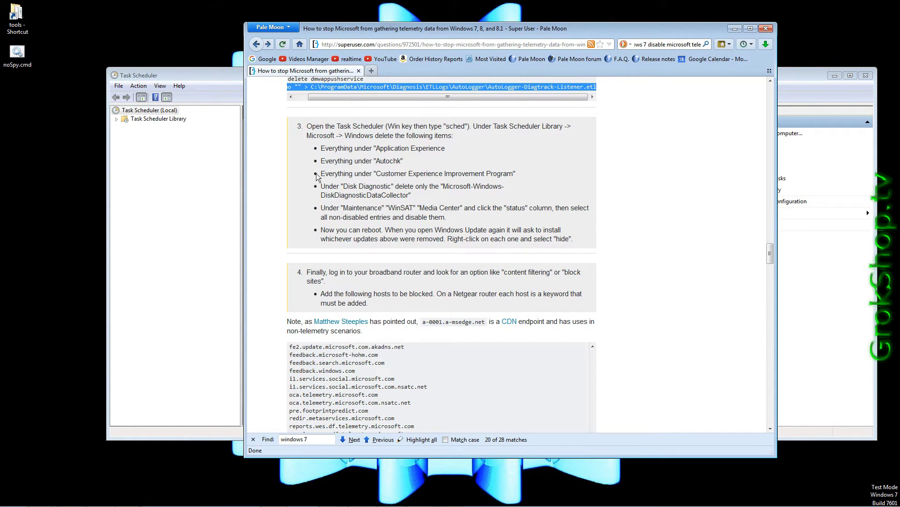
pyautogui.press('super+Down')
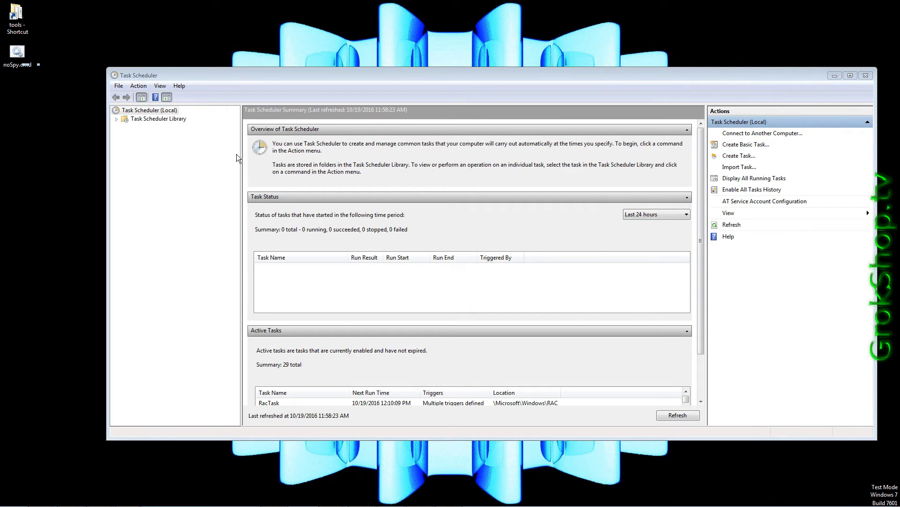
# - Expand Task Scheduler Library to Microsoft\Windows and view the Application Experience tasks
pyautogui.click(117, 119)
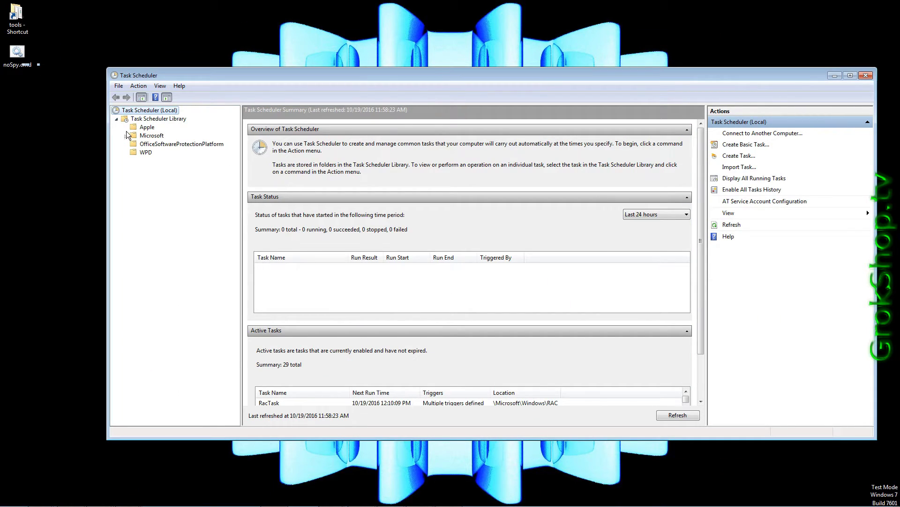
pyautogui.click(126, 136)
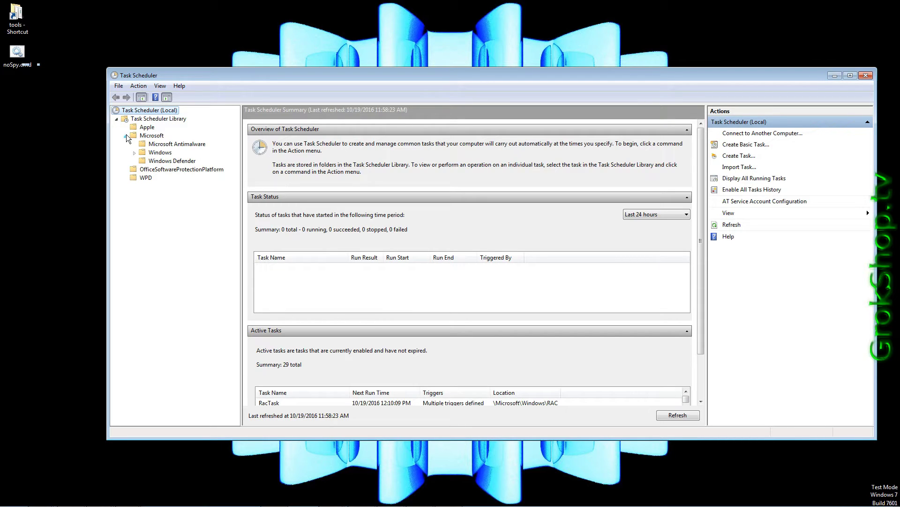
pyautogui.click(134, 152)
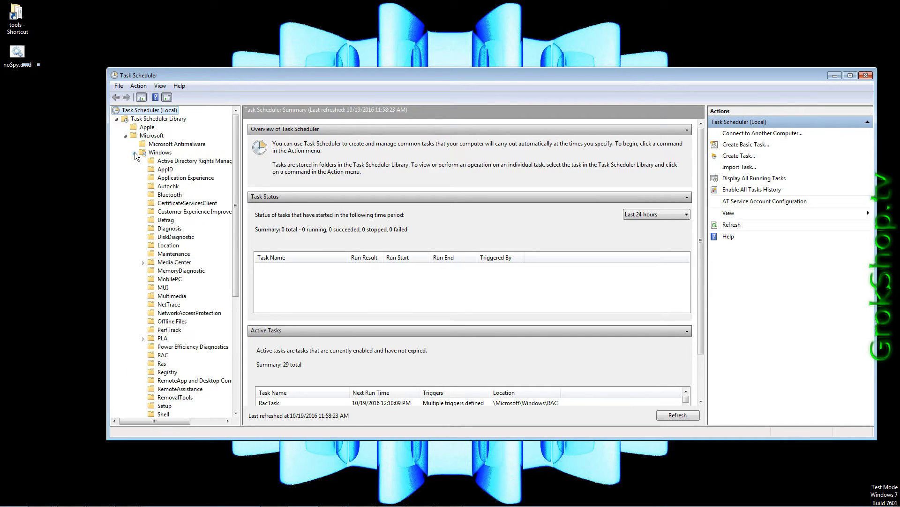
pyautogui.click(170, 179)
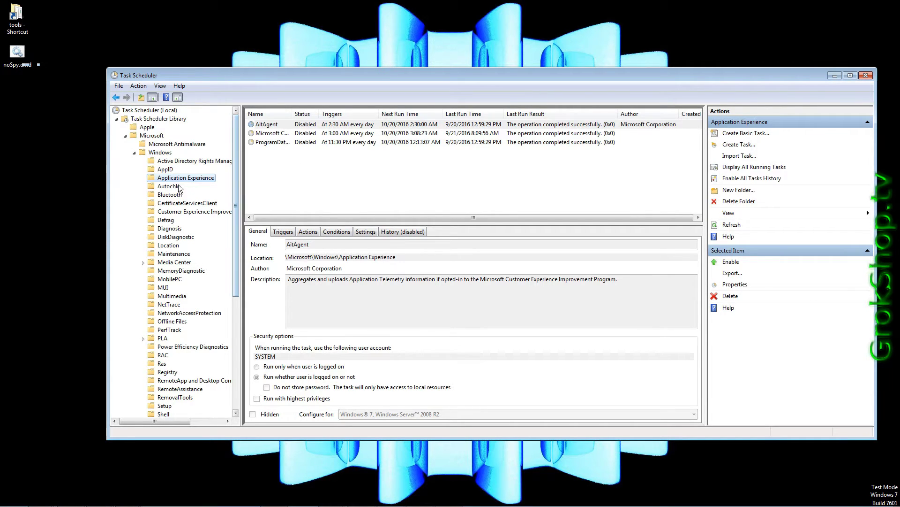
# - Disable the Autochk Proxy task, then view the Customer Experience Improvement Program tasks
pyautogui.click(172, 189)
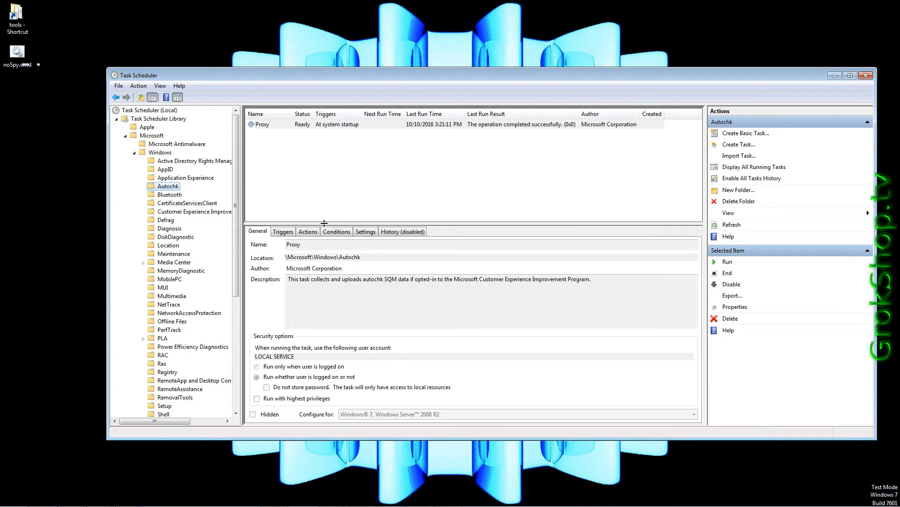
pyautogui.click(315, 233)
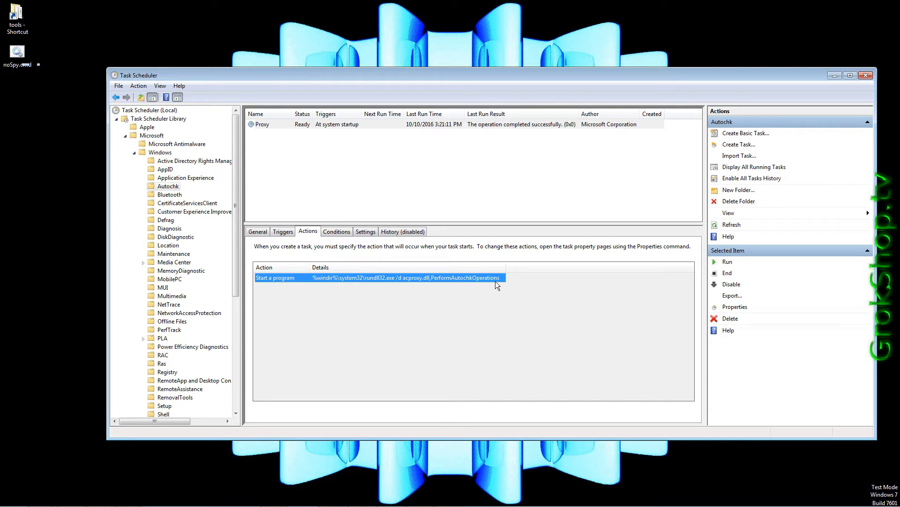
pyautogui.rightClick(308, 124)
pyautogui.click(334, 151)
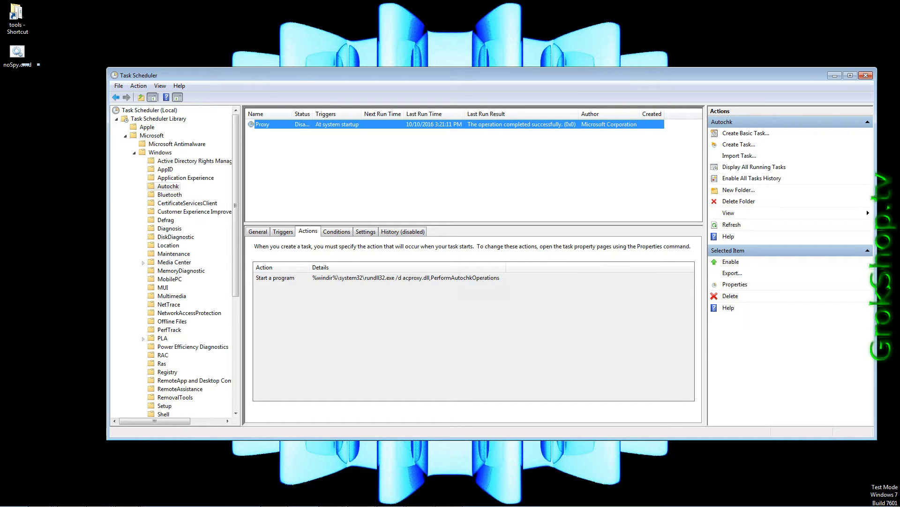
pyautogui.click(173, 212)
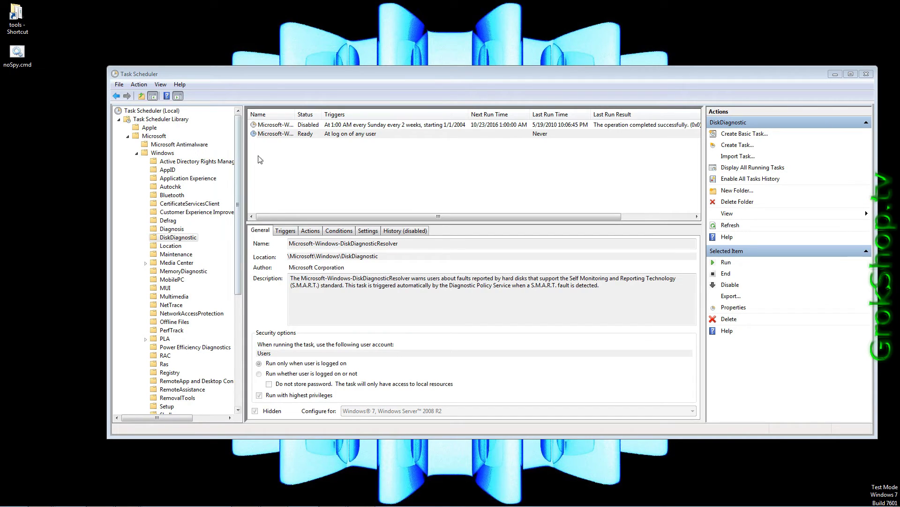
# - Auto-fit the Name column for full DiskDiagnostic task names, then view the Maintenance folder's WinSAT task
pyautogui.click(287, 135)
pyautogui.doubleClick(294, 114)
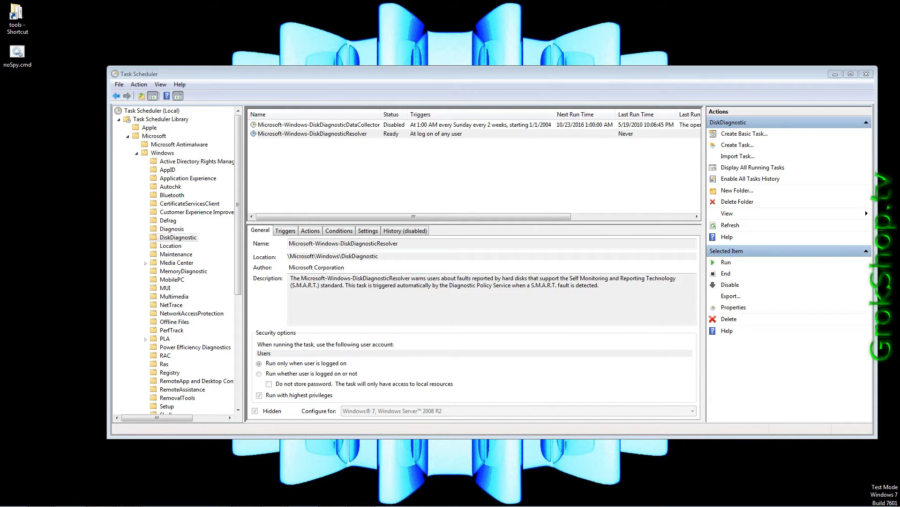
pyautogui.click(181, 254)
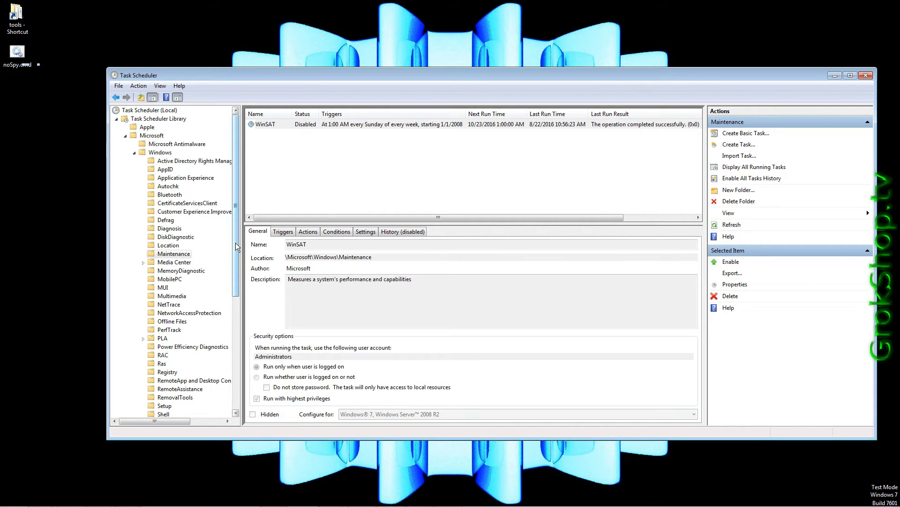
pyautogui.moveTo(237, 247); pyautogui.dragTo(246, 287)
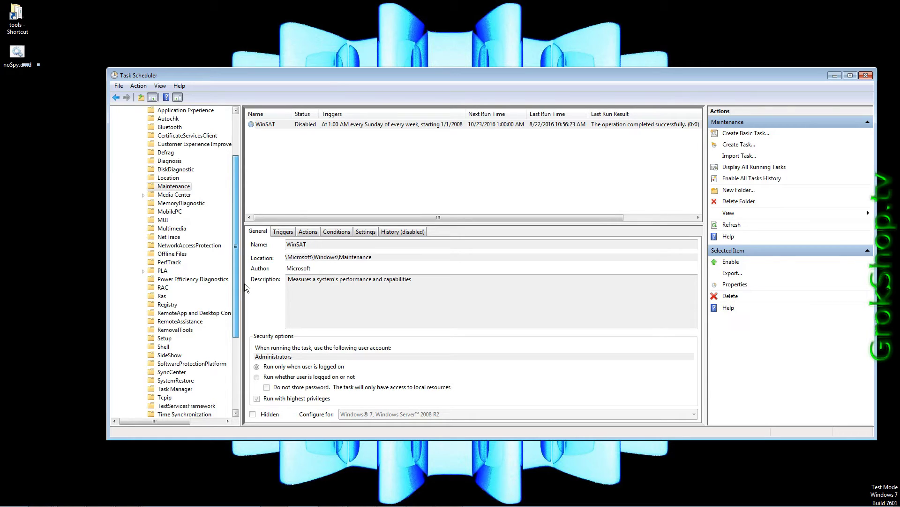
pyautogui.moveTo(246, 284); pyautogui.dragTo(246, 278)
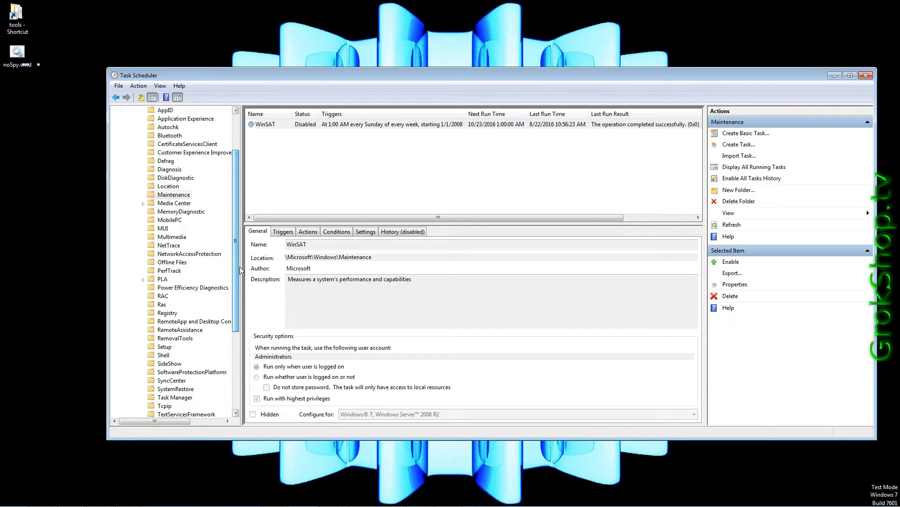
# - Expand the Media Center task folder, widen the Name column and inspect ActivateWindowsSearch's action
pyautogui.click(170, 204)
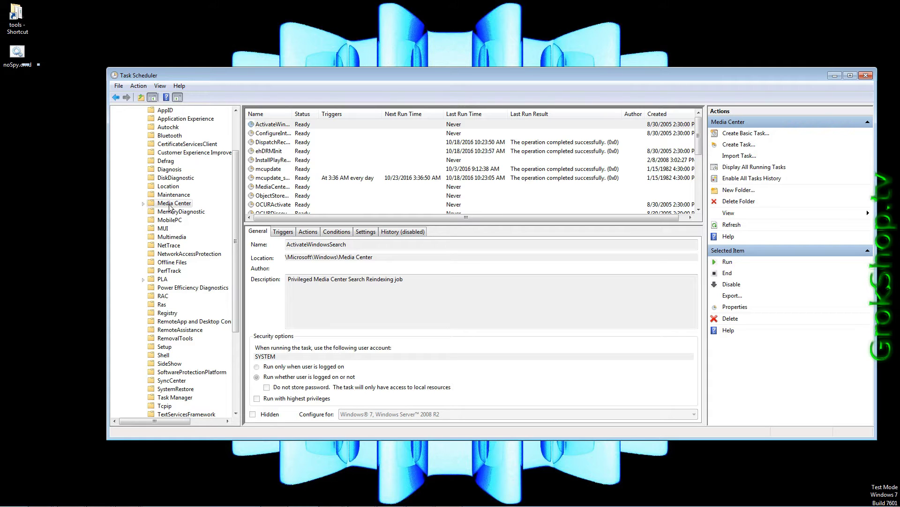
pyautogui.click(144, 203)
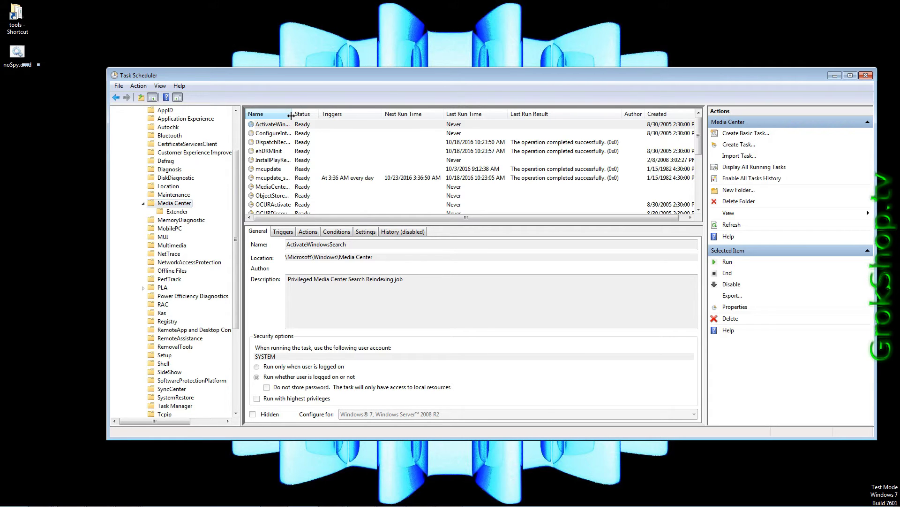
pyautogui.moveTo(291, 116); pyautogui.dragTo(344, 115)
pyautogui.click(345, 126)
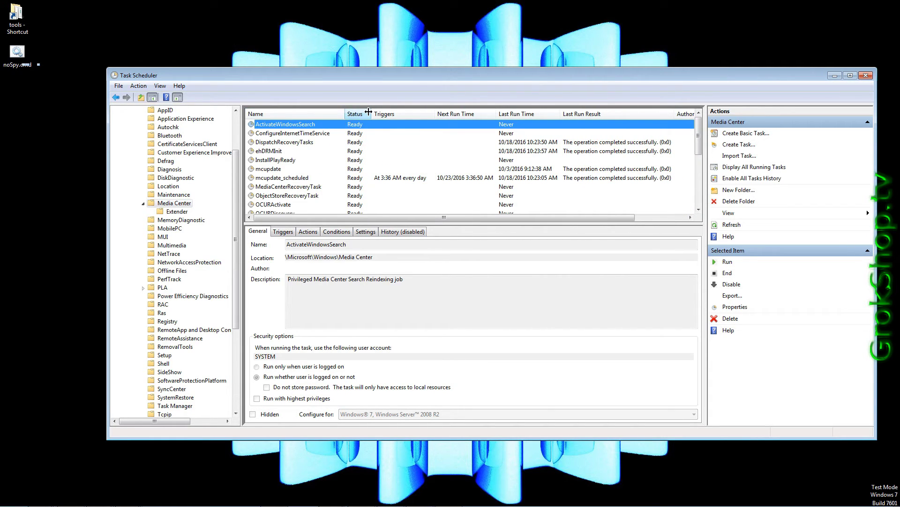
pyautogui.click(308, 231)
pyautogui.scroll(-5, 684, 129)
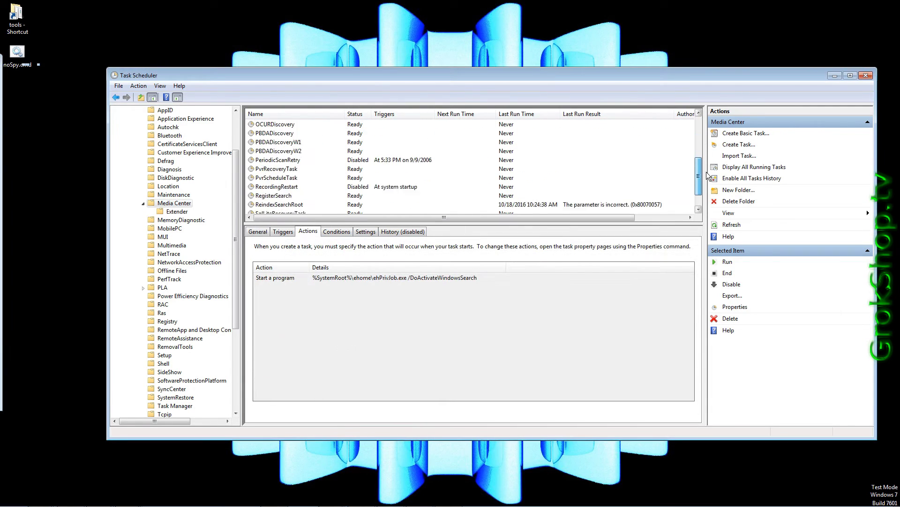
pyautogui.scroll(6, 685, 129)
pyautogui.click(363, 127)
# - Disable ActivateWindowsSearch, ConfigureInternetTimeService, DispatchRecoveryTasks, ehDRMInit and the following visible Media Center tasks
pyautogui.rightClick(362, 124)
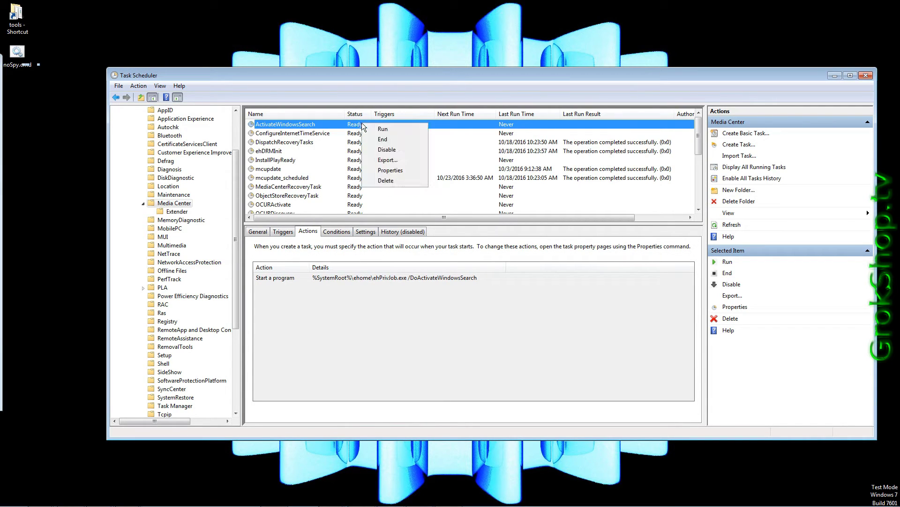
pyautogui.click(377, 149)
pyautogui.rightClick(363, 134)
pyautogui.click(378, 159)
pyautogui.rightClick(359, 142)
pyautogui.click(376, 168)
pyautogui.rightClick(355, 151)
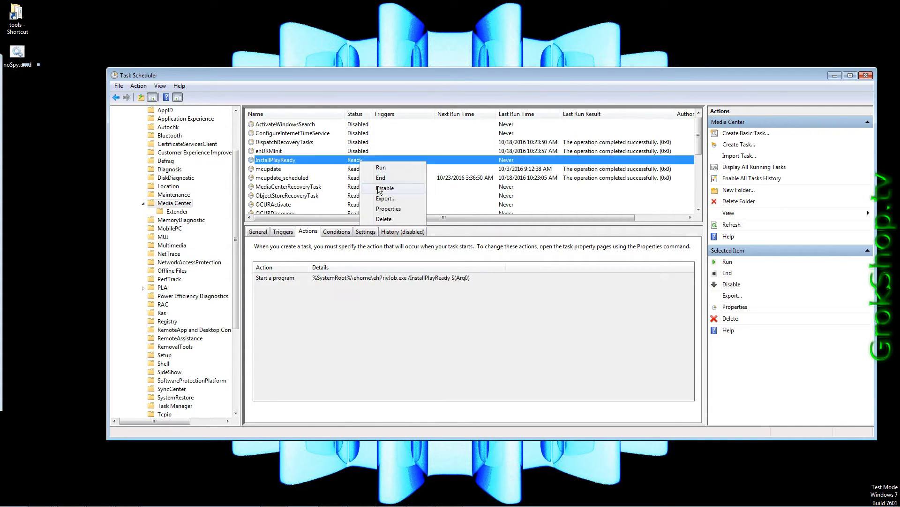
pyautogui.click(378, 176)
pyautogui.rightClick(355, 160)
pyautogui.click(378, 185)
pyautogui.rightClick(355, 169)
pyautogui.click(378, 194)
pyautogui.rightClick(355, 177)
pyautogui.click(378, 203)
pyautogui.rightClick(370, 196)
pyautogui.click(377, 222)
pyautogui.rightClick(355, 204)
pyautogui.click(378, 230)
# - Disable the lower Media Center tasks through RegisterSearch, ReindexSearchRoot, SqlLiteRecoveryTask and StartRecording
pyautogui.scroll(-3, 372, 161)
pyautogui.rightClick(355, 133)
pyautogui.click(377, 159)
pyautogui.rightClick(355, 142)
pyautogui.click(378, 168)
pyautogui.rightClick(366, 151)
pyautogui.click(378, 176)
pyautogui.rightClick(355, 160)
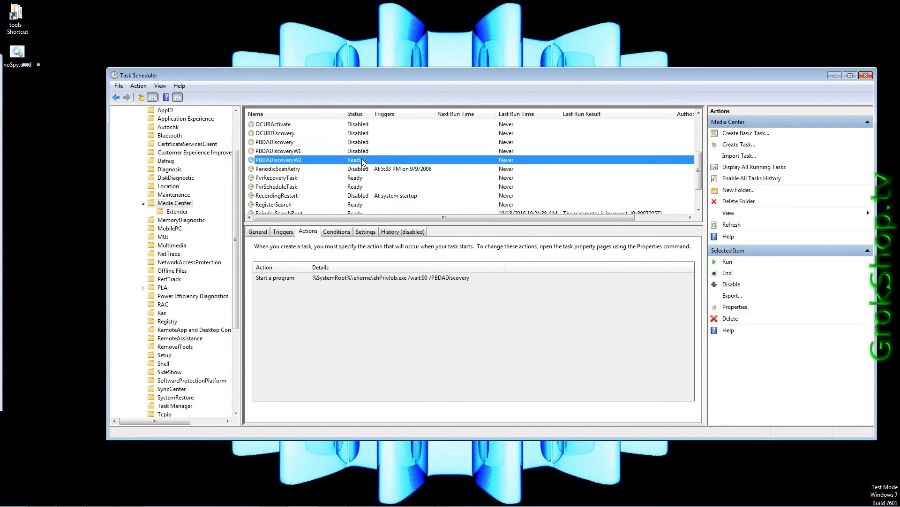
pyautogui.click(377, 185)
pyautogui.scroll(-3, 372, 161)
pyautogui.click(377, 177)
pyautogui.rightClick(355, 160)
pyautogui.click(377, 184)
pyautogui.scroll(-1, 389, 194)
pyautogui.rightClick(377, 168)
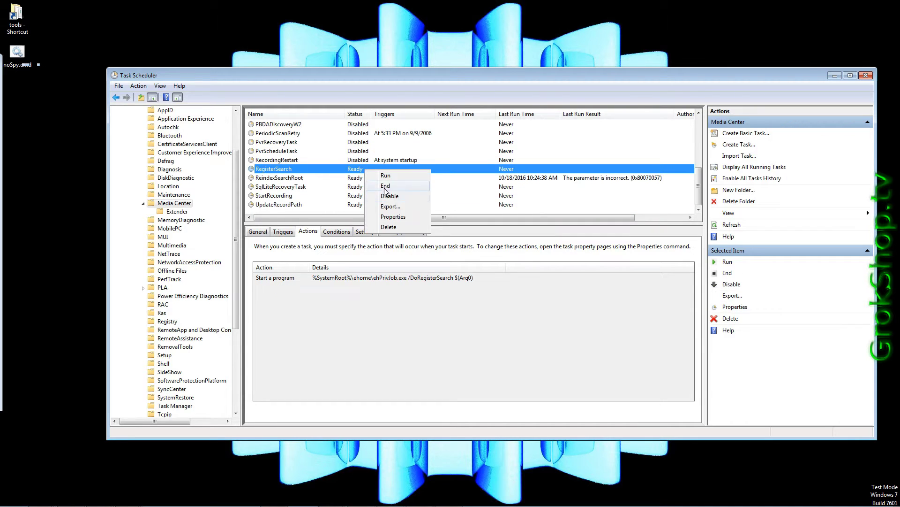
pyautogui.click(401, 194)
pyautogui.rightClick(378, 177)
pyautogui.click(401, 203)
pyautogui.rightClick(378, 186)
pyautogui.click(401, 212)
pyautogui.rightClick(378, 195)
pyautogui.click(401, 221)
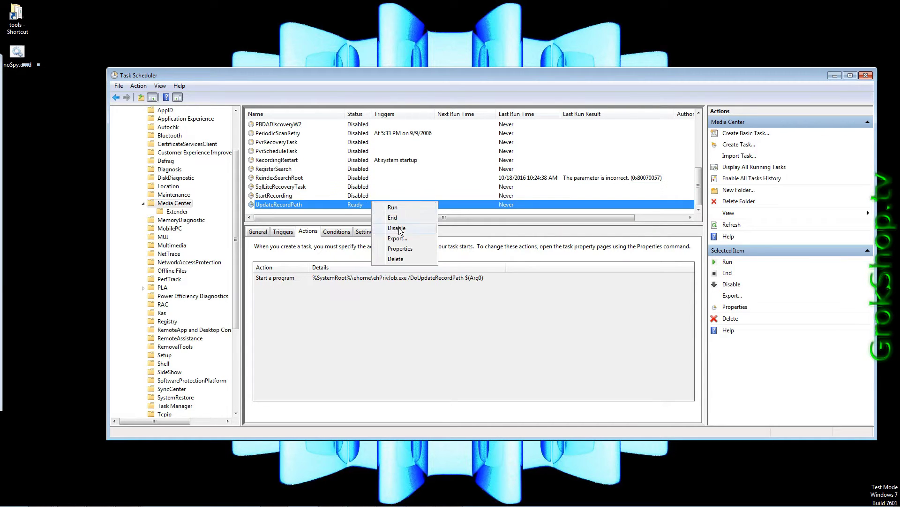
pyautogui.click(177, 211)
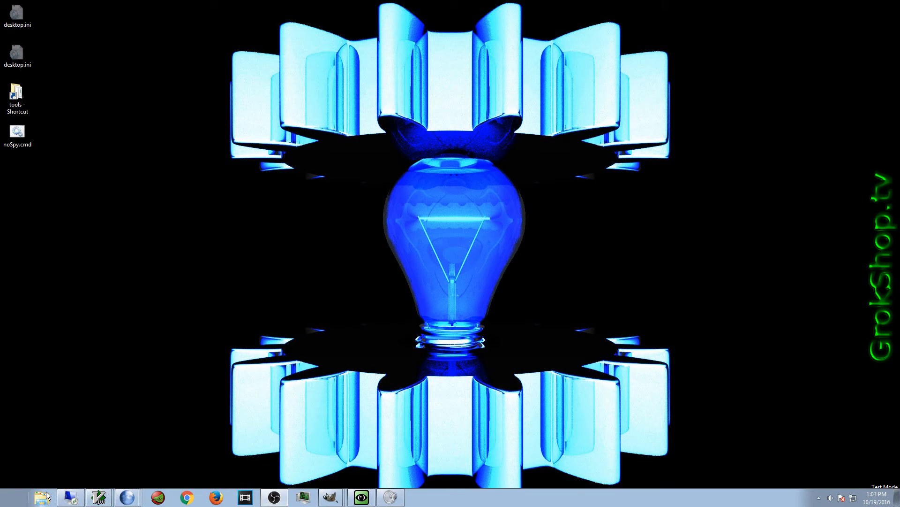
# - Open Explorer and go to C:\Windows\System32\drivers\etc by pasting the path into the address bar
pyautogui.click(45, 496)
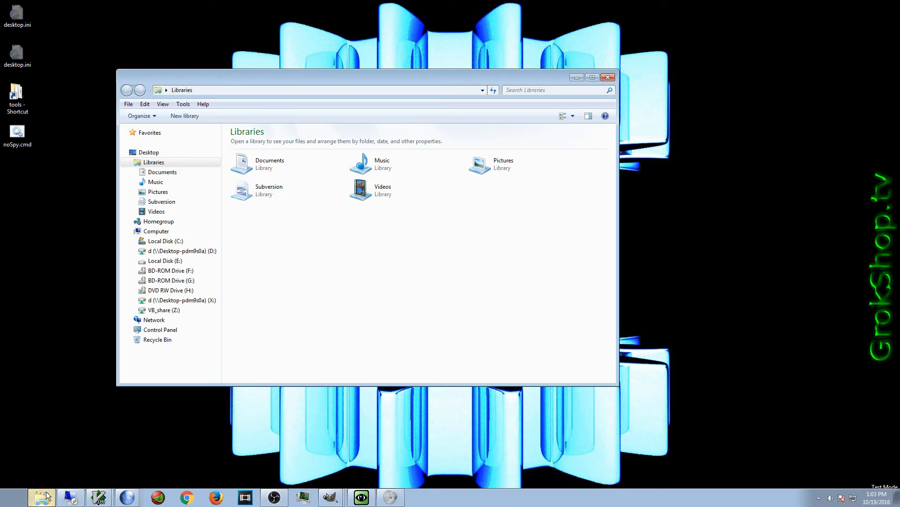
pyautogui.click(308, 91)
pyautogui.write('C:\\Windows\\System32\\drivers\\etc')
pyautogui.press('Return')
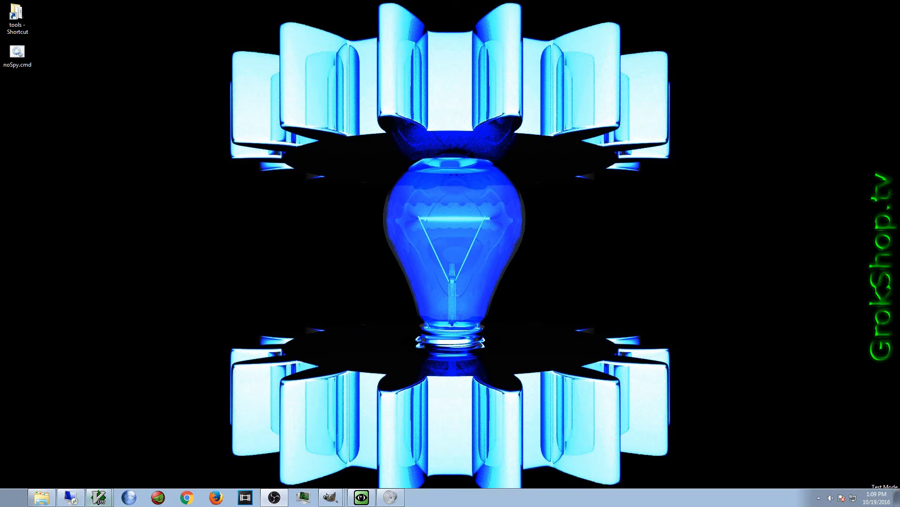
# - Load Microsoft's support article on resetting the Hosts file in Pale Moon
pyautogui.click(129, 497)
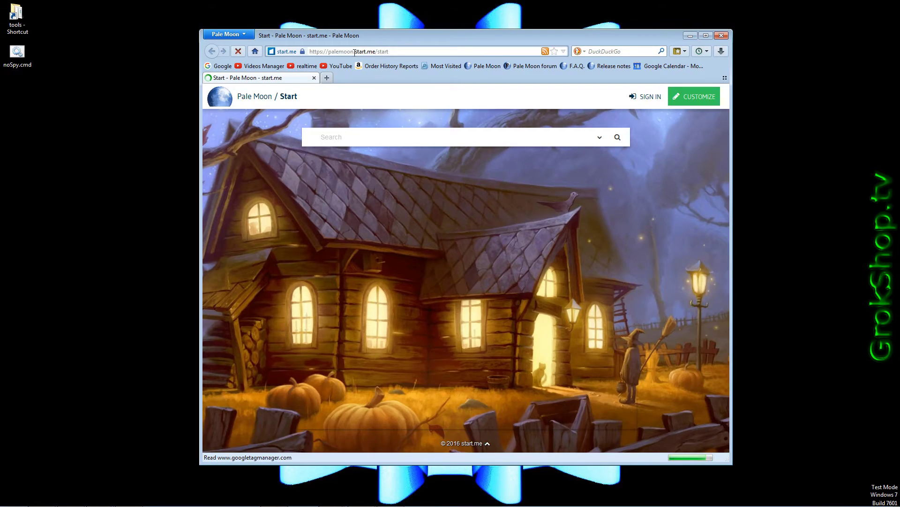
pyautogui.click(354, 51)
pyautogui.write('https://support.microsoft.com/en-us/kb/972034')
pyautogui.press('Return')
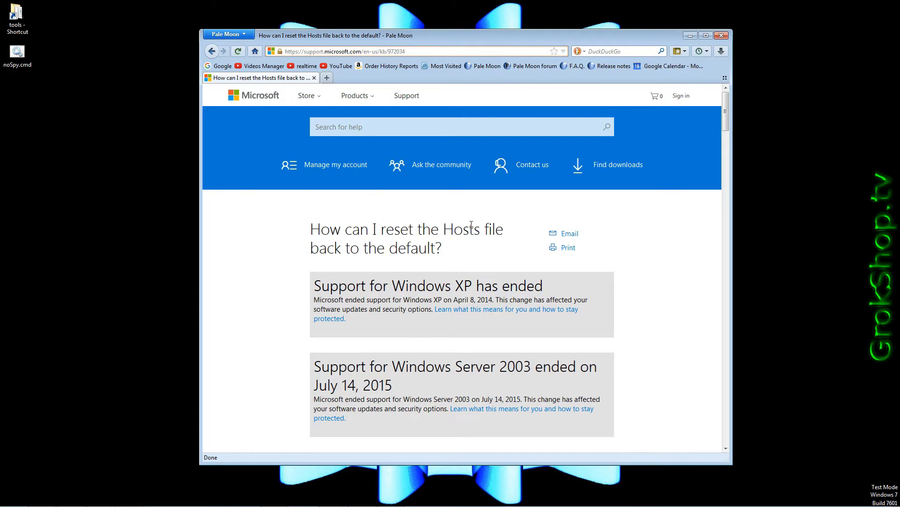
# - Select and copy the article's default HOSTS sample text
pyautogui.scroll(-12, 442, 253)
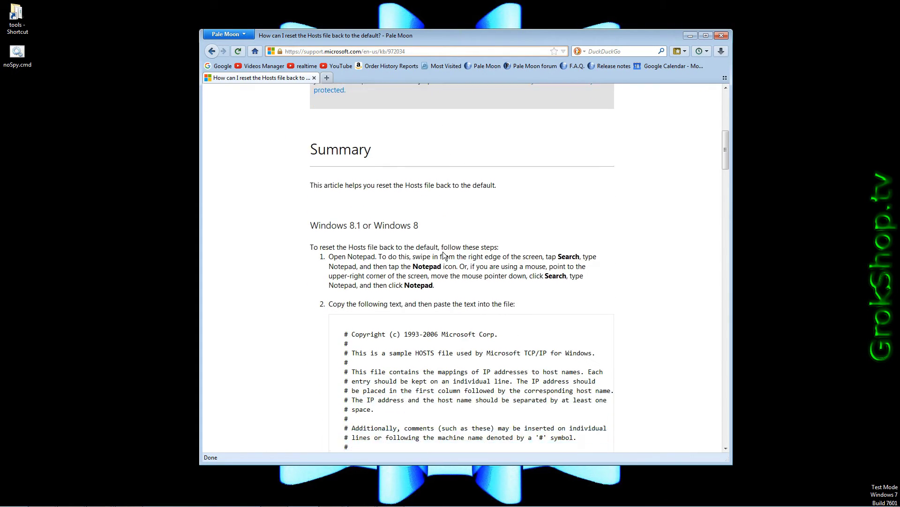
pyautogui.moveTo(343, 181); pyautogui.dragTo(513, 358)
pyautogui.rightClick(449, 336)
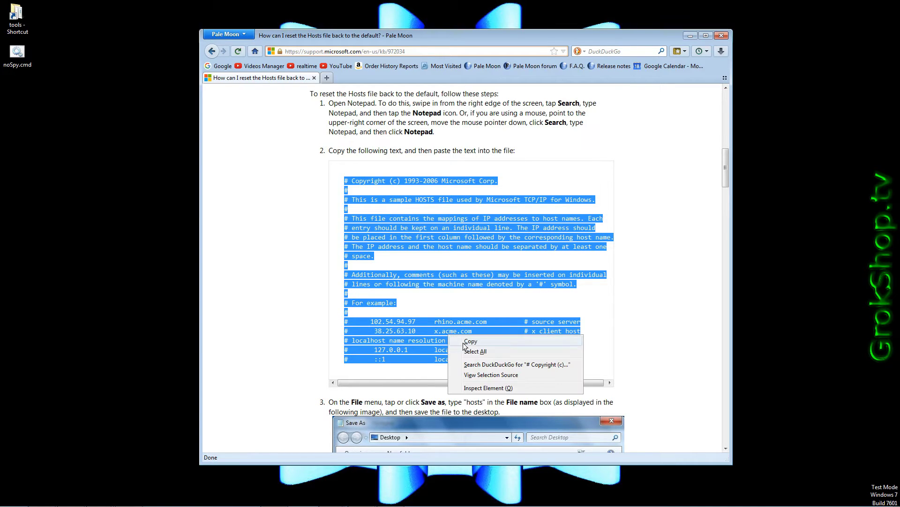
pyautogui.click(469, 341)
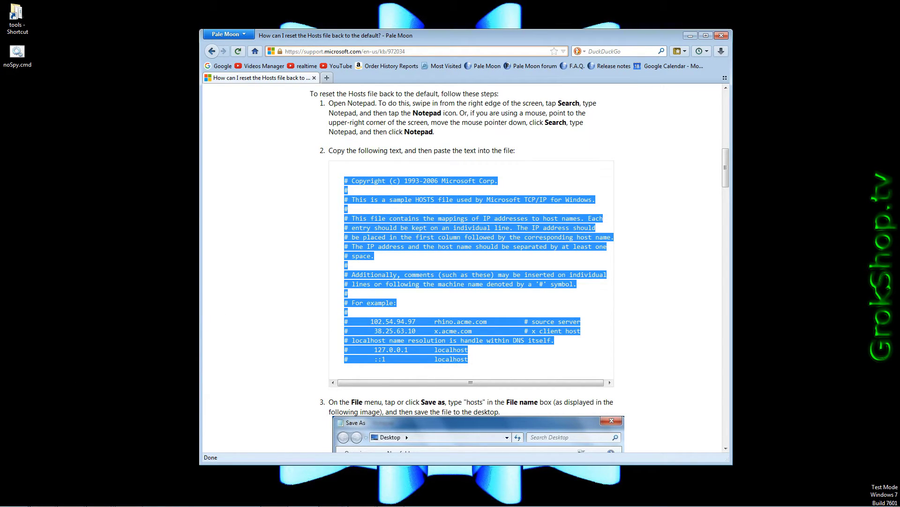
pyautogui.click(41, 500)
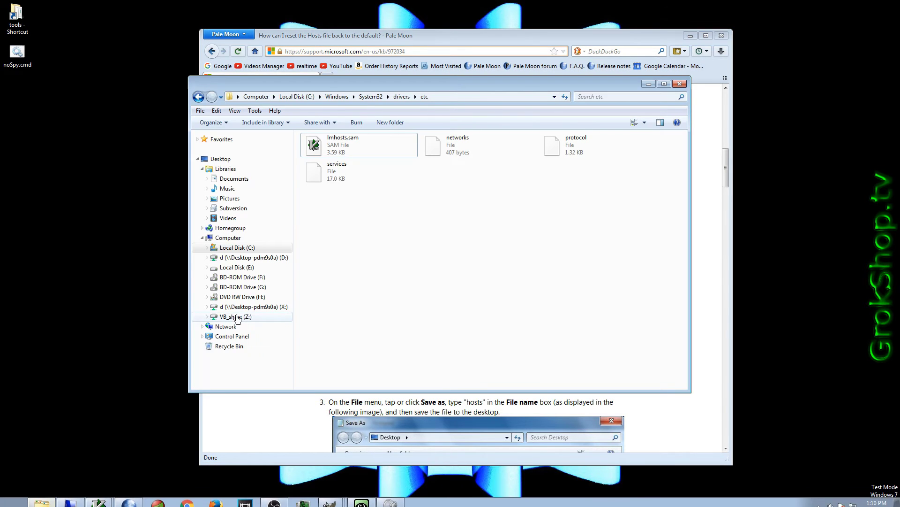
# - Create a new text document named hosts in the etc folder
pyautogui.rightClick(398, 225)
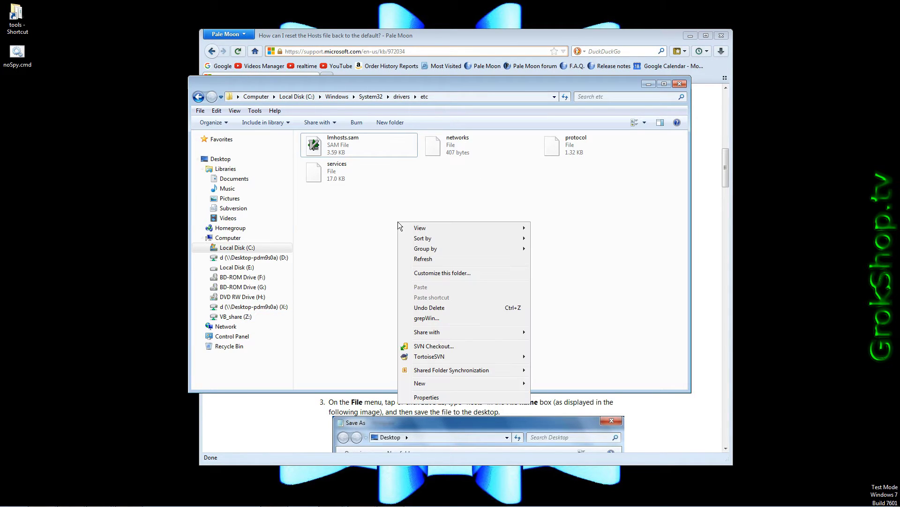
pyautogui.moveTo(464, 384)
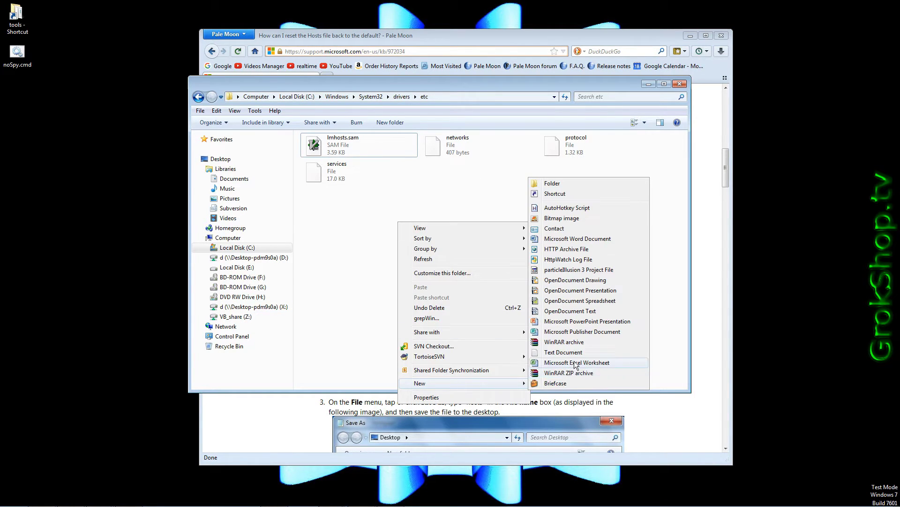
pyautogui.click(576, 353)
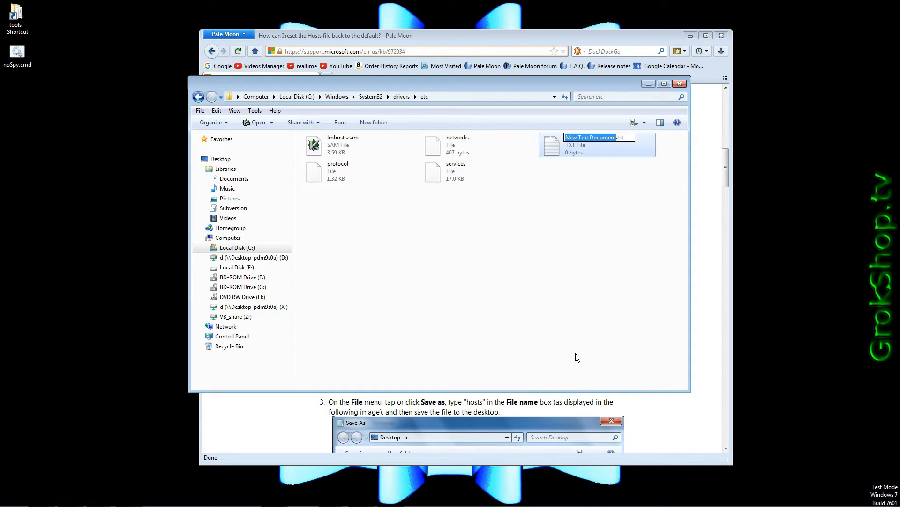
pyautogui.write('hosts')
pyautogui.press('Return')
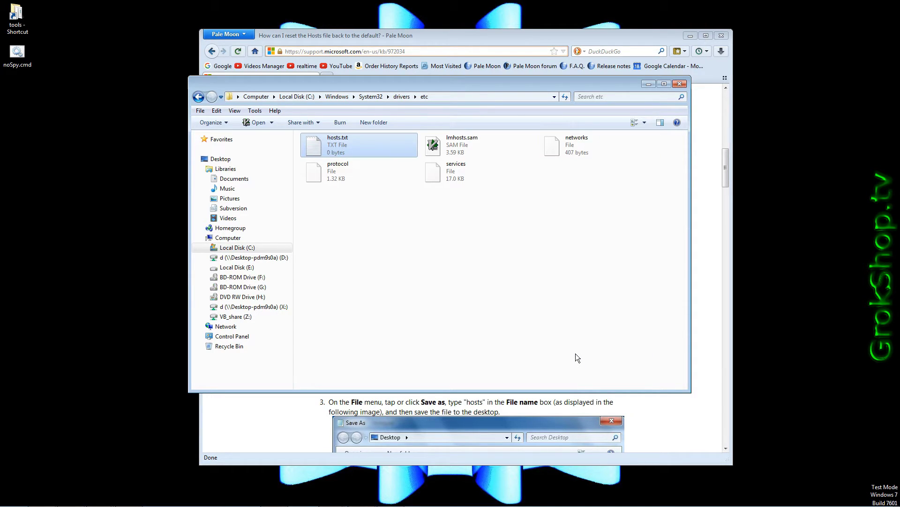
# - Paste the default hosts text into hosts.txt in GVIM and save it with :w
pyautogui.doubleClick(330, 148)
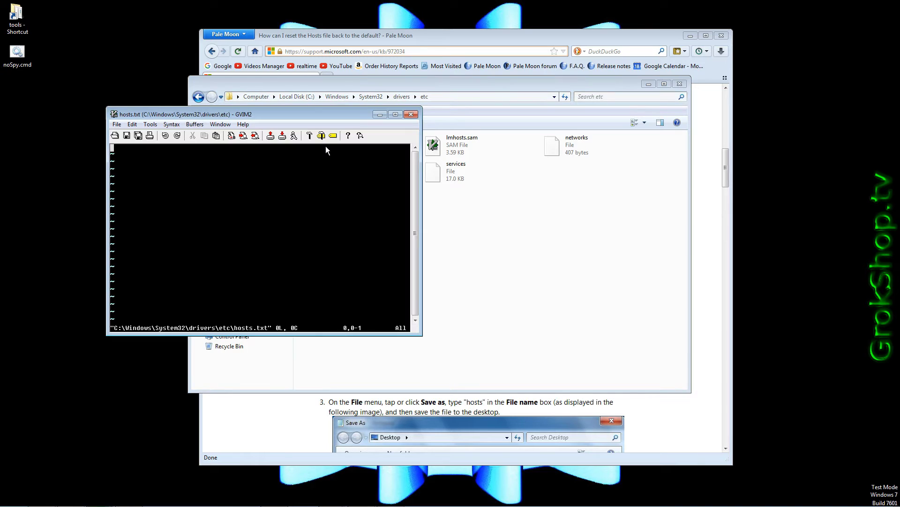
pyautogui.press('i')
pyautogui.hotkey('ctrl', 'v')
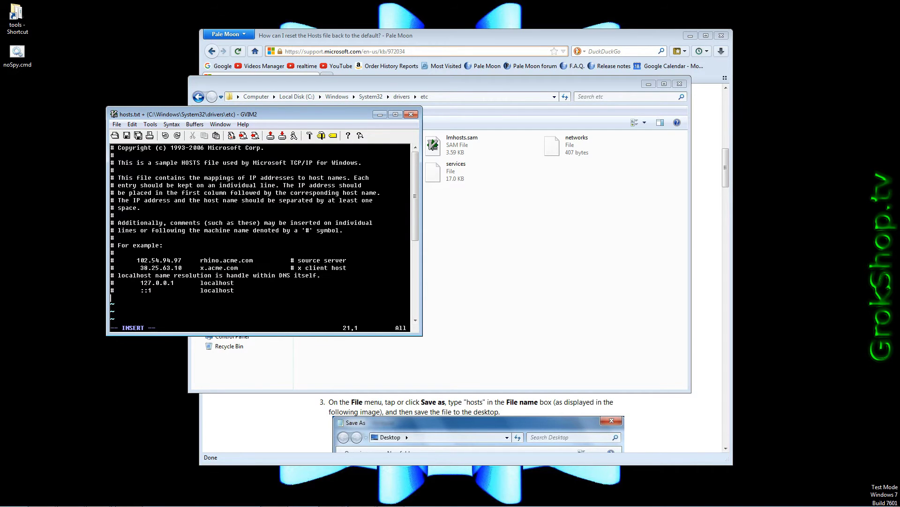
pyautogui.press('Escape')
pyautogui.write(':w')
pyautogui.press('Return')
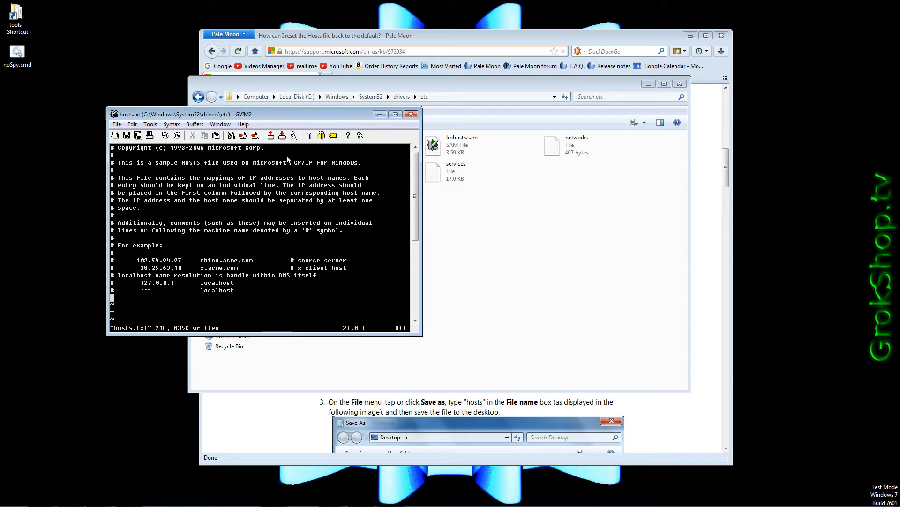
pyautogui.click(411, 114)
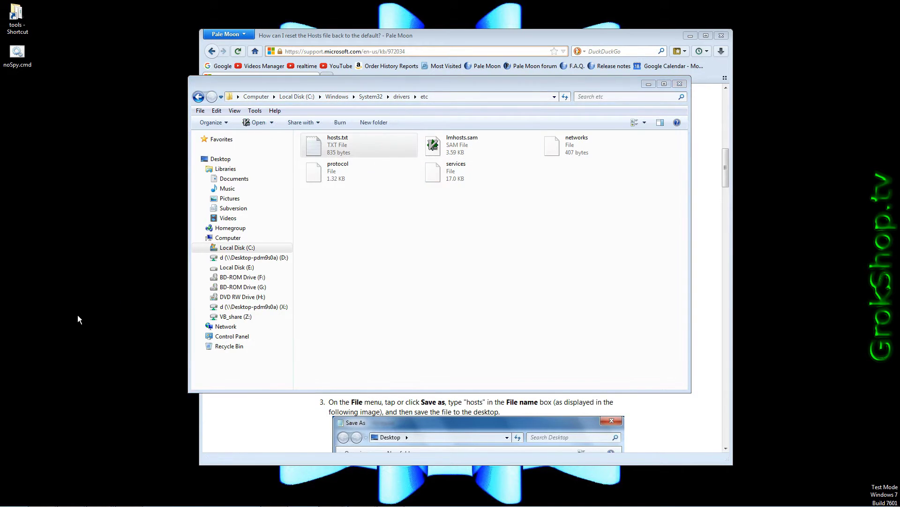
# - Rename hosts.txt to hosts, dropping the .txt extension and confirming the change
pyautogui.click(329, 146)
pyautogui.rightClick(330, 142)
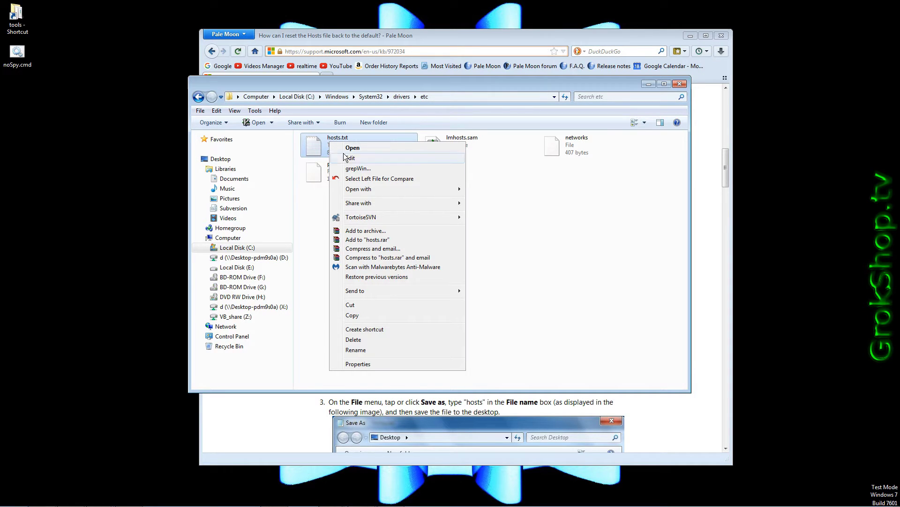
pyautogui.click(361, 350)
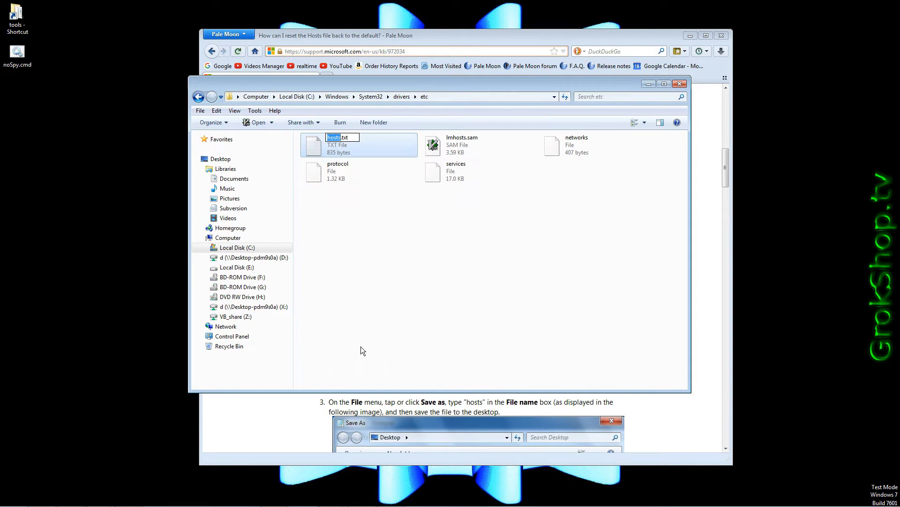
pyautogui.press('End')
pyautogui.press('BackSpace')
pyautogui.press('BackSpace')
pyautogui.press('BackSpace')
pyautogui.press('BackSpace')
pyautogui.press('Return')
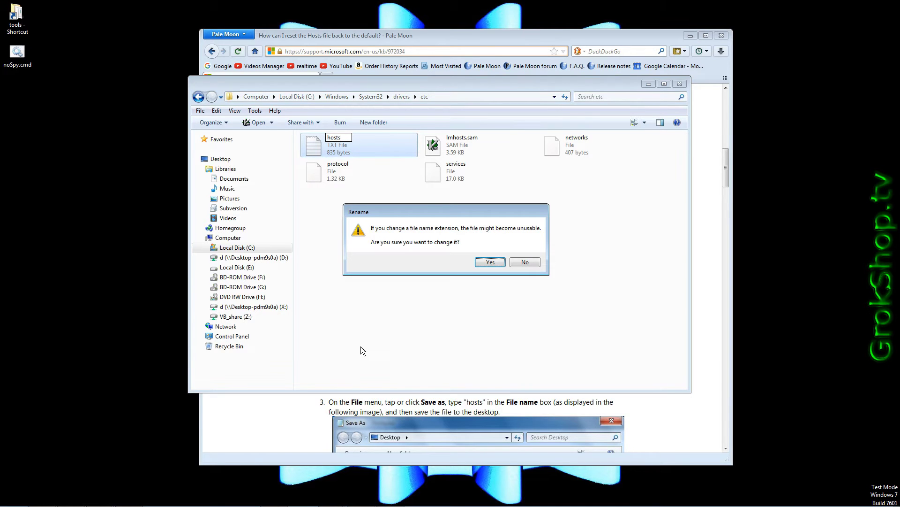
pyautogui.click(490, 262)
# - Open the extensionless hosts file with Vi Improved
pyautogui.rightClick(335, 147)
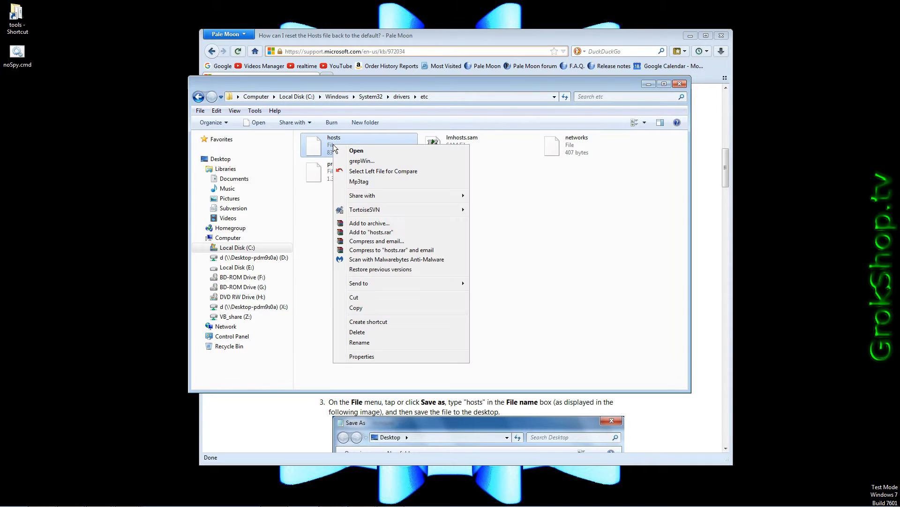
pyautogui.click(355, 150)
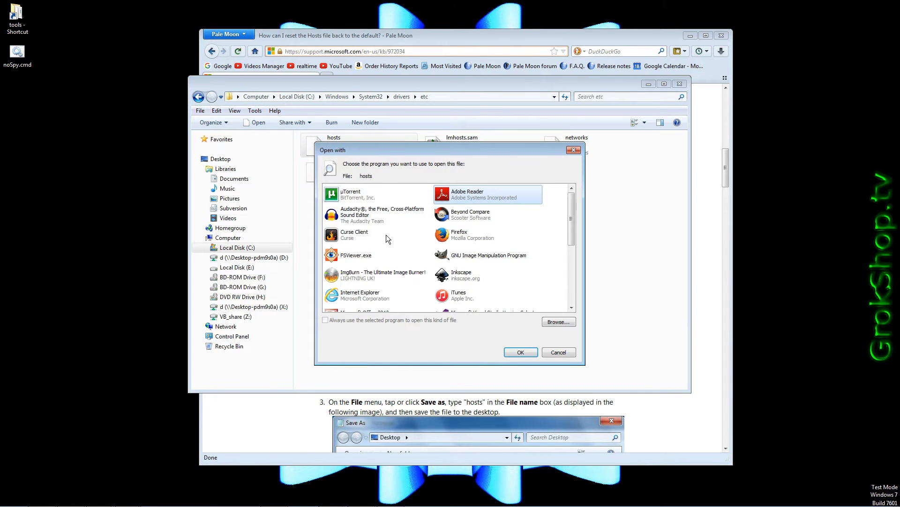
pyautogui.scroll(-2, 387, 237)
pyautogui.click(363, 259)
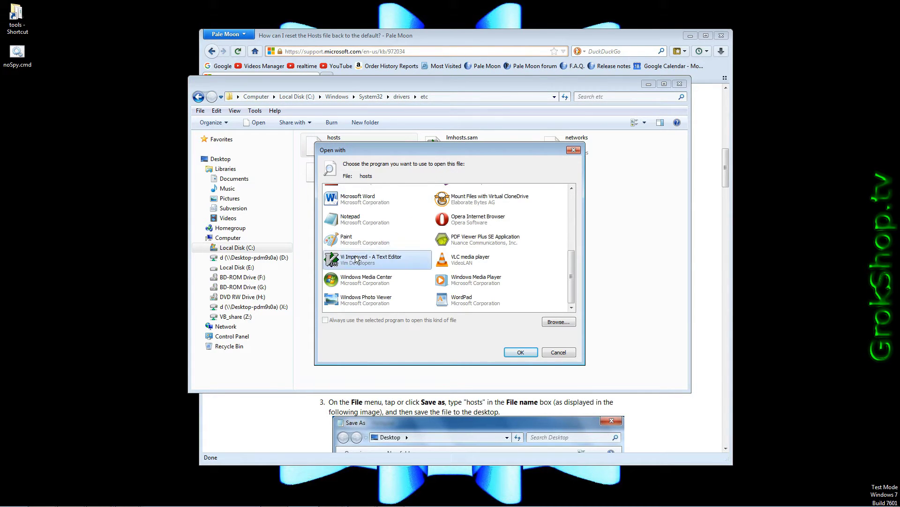
pyautogui.click(520, 352)
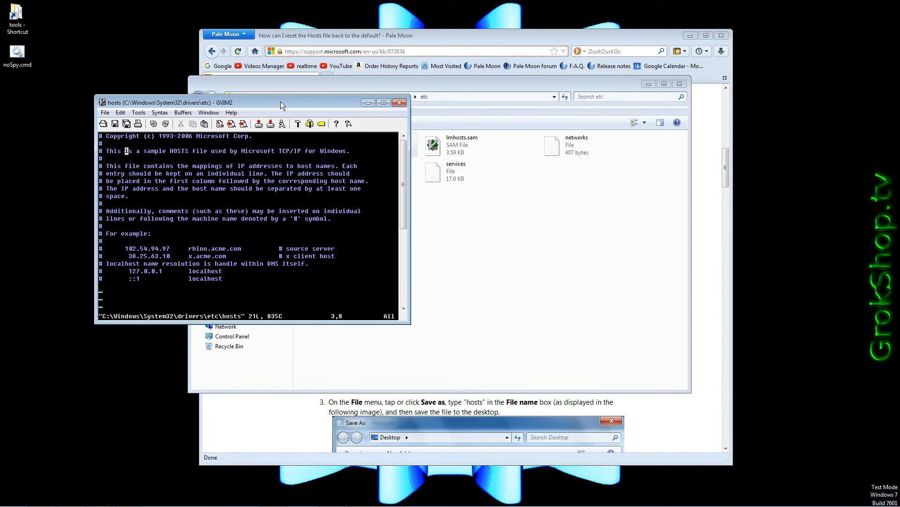
# - Enlarge the GVIM window and copy the telemetry host list from the Super User page
pyautogui.moveTo(283, 97); pyautogui.dragTo(263, 25)
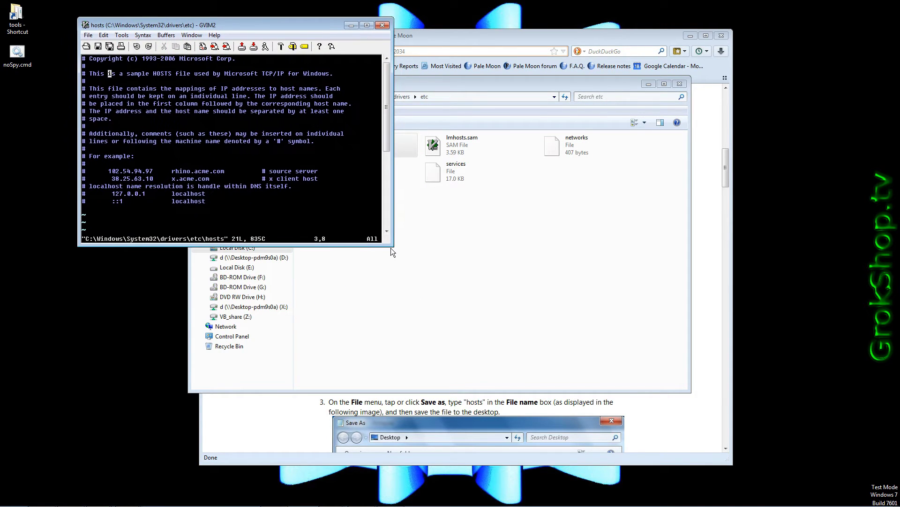
pyautogui.moveTo(390, 248); pyautogui.dragTo(461, 418)
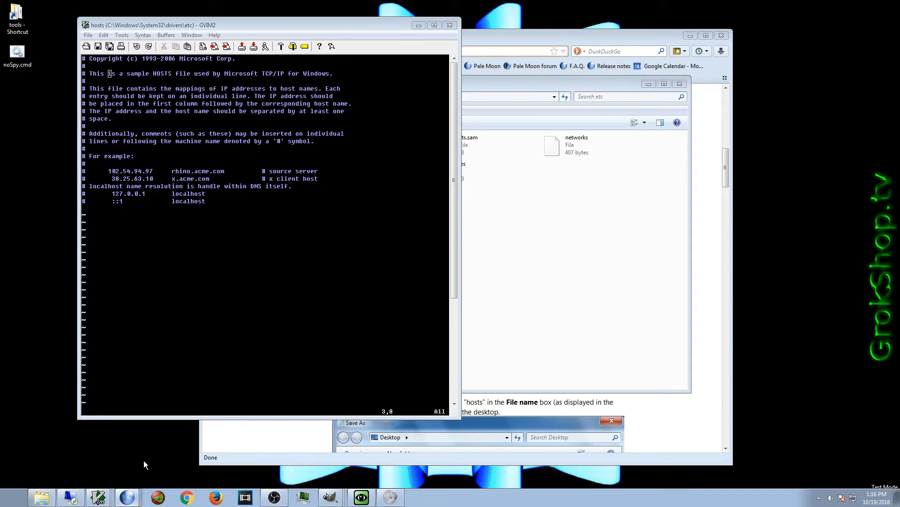
pyautogui.hotkey('alt', 'Tab')
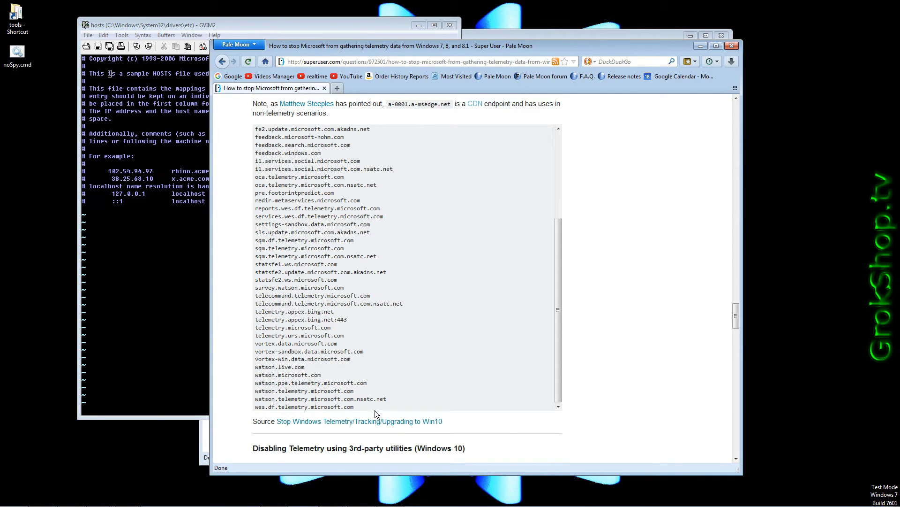
pyautogui.moveTo(363, 412); pyautogui.dragTo(259, 138)
pyautogui.rightClick(269, 141)
pyautogui.click(287, 148)
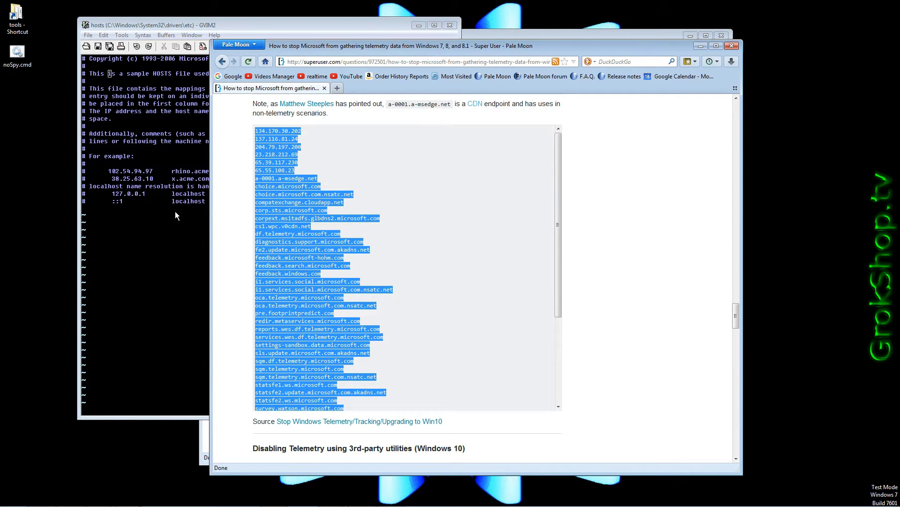
# - Paste the telemetry host list on a new line below the localhost entries
pyautogui.click(175, 212)
pyautogui.press('o')
pyautogui.hotkey('ctrl', 'v')
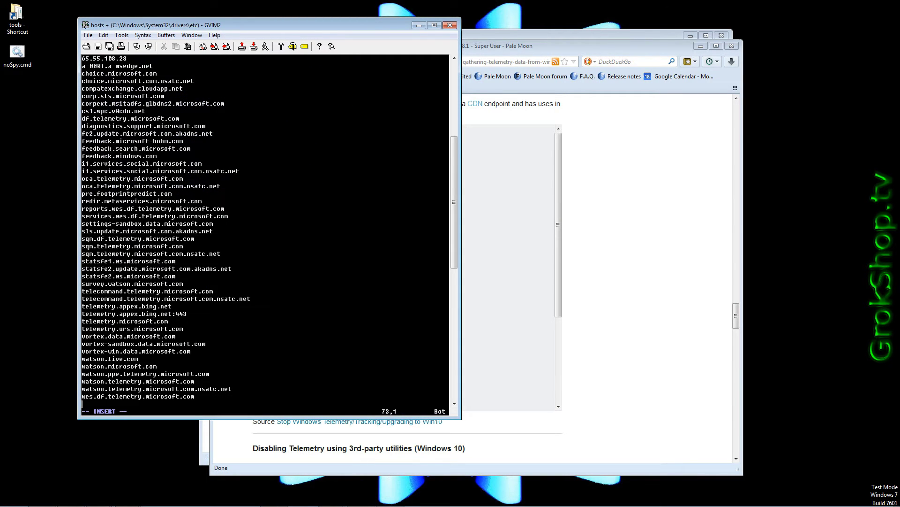
pyautogui.scroll(9, 185, 161)
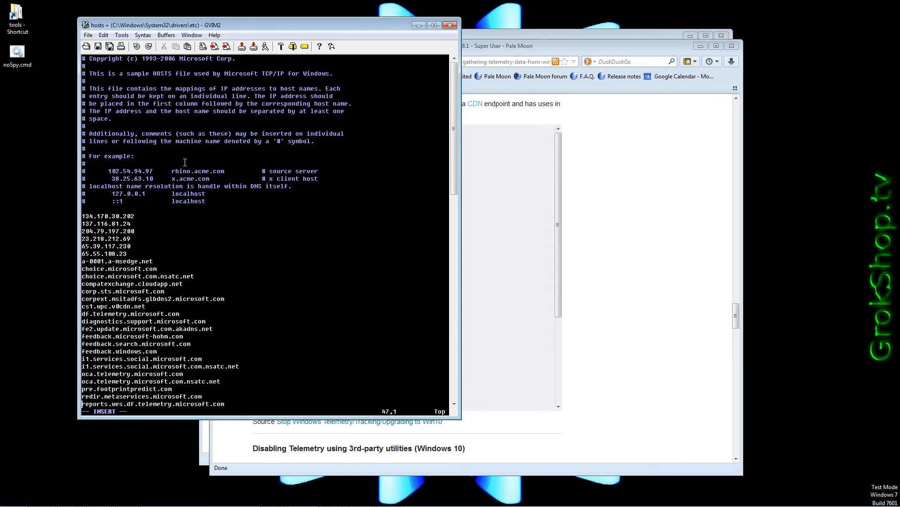
# - Remove the # from the 127.0.0.1 and ::1 localhost lines
pyautogui.click(95, 202)
pyautogui.press('Escape')
pyautogui.press('k')
pyautogui.press('x')
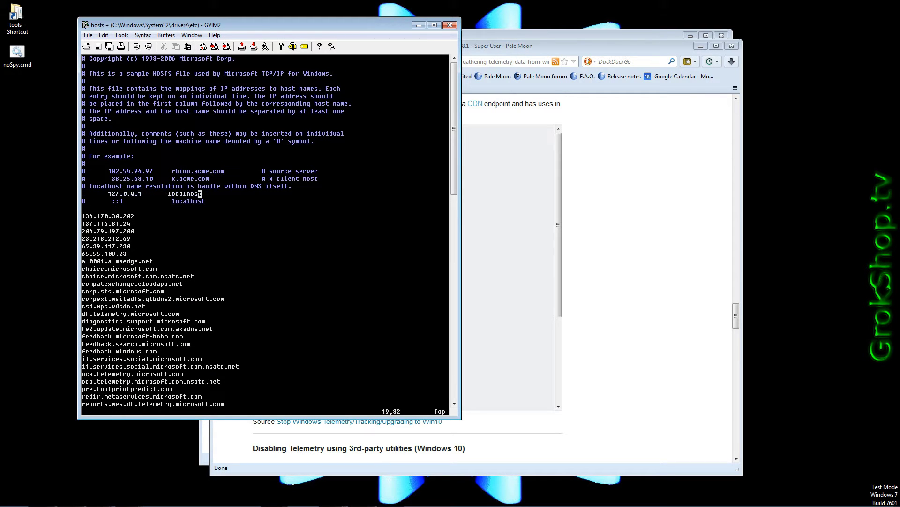
pyautogui.press('j')
pyautogui.press('x')
# - Prefix 134.170.30.202, 137.116.81.24 and 204.79.197.200 with 0.0.0.0
pyautogui.press('j')
pyautogui.press('j')
pyautogui.write('i0.')
pyautogui.write('0.0.0.0')
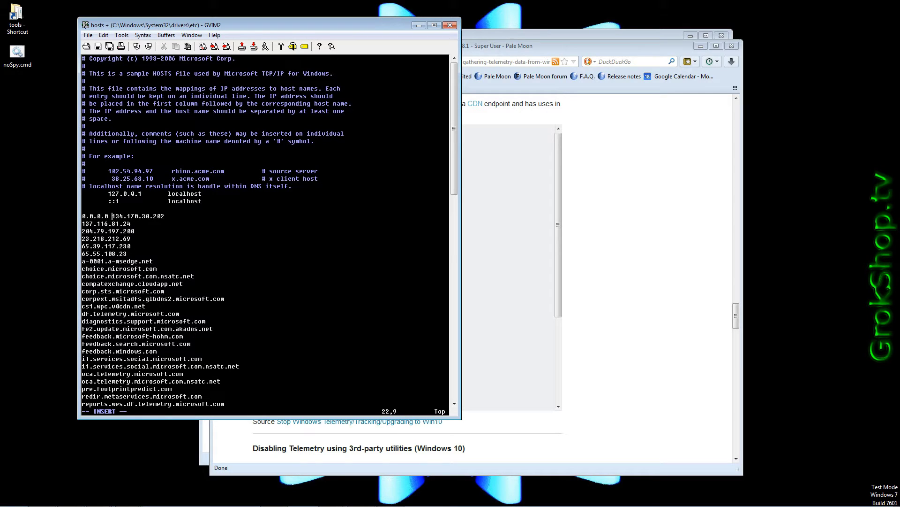
pyautogui.press('Escape')
pyautogui.press('j')
pyautogui.press('h')
pyautogui.press('h')
pyautogui.press('h')
pyautogui.press('h')
pyautogui.press('h')
pyautogui.press('h')
pyautogui.press('h')
pyautogui.press('.')
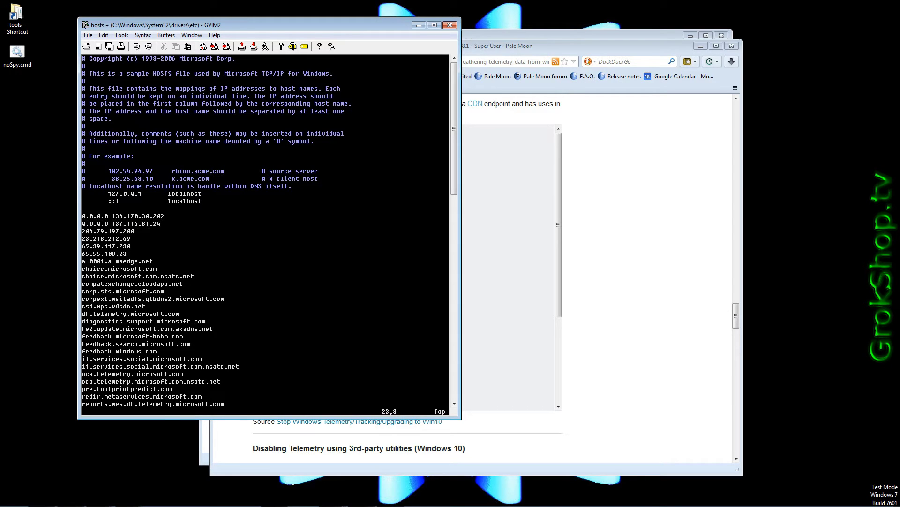
pyautogui.press('Down')
pyautogui.press('Left')
pyautogui.press('Left')
pyautogui.press('Left')
pyautogui.press('Left')
pyautogui.press('Left')
pyautogui.press('Left')
pyautogui.press('Left')
pyautogui.hotkey('shift', 'p')
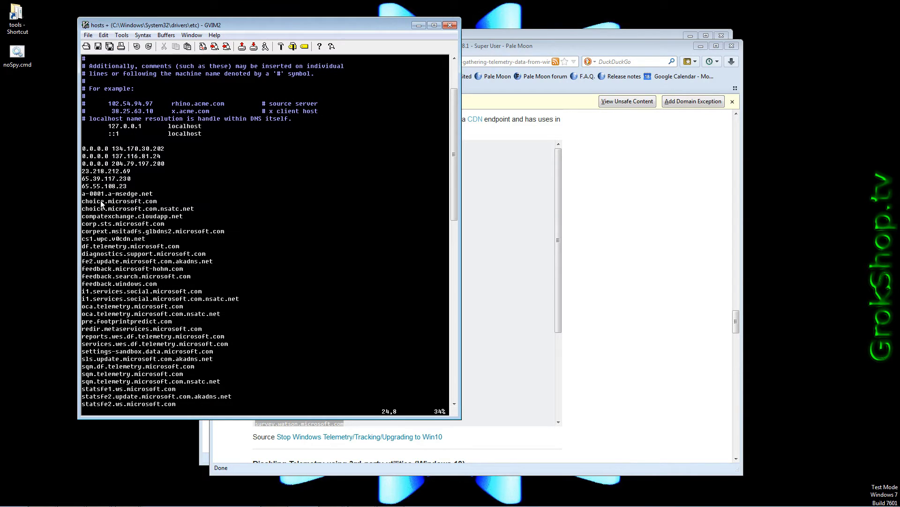
# - Block-insert 0.0.0.0 before every line from 23.218.212.69 down to line 56
pyautogui.click(83, 173)
pyautogui.hotkey('ctrl', 'q')
pyautogui.press('Down')
pyautogui.press('Down')
pyautogui.press('Down')
pyautogui.press('Down')
pyautogui.press('Down')
pyautogui.press('Down')
pyautogui.press('Down')
pyautogui.press('Down')
pyautogui.press('Down')
pyautogui.press('Down')
pyautogui.press('Down')
pyautogui.press('Down')
pyautogui.press('Down')
pyautogui.press('Down')
pyautogui.press('Down')
pyautogui.press('Down')
pyautogui.press('Down')
pyautogui.press('Down')
pyautogui.press('Down')
pyautogui.press('Down')
pyautogui.press('Down')
pyautogui.press('Down')
pyautogui.press('Down')
pyautogui.press('Down')
pyautogui.press('Down')
pyautogui.press('Down')
pyautogui.press('Down')
pyautogui.press('Down')
pyautogui.press('Down')
pyautogui.press('Down')
pyautogui.press('Down')
pyautogui.press('Down')
pyautogui.press('Down')
pyautogui.press('Down')
pyautogui.press('Down')
pyautogui.press('Down')
pyautogui.press('Down')
pyautogui.hotkey('shift', 'i')
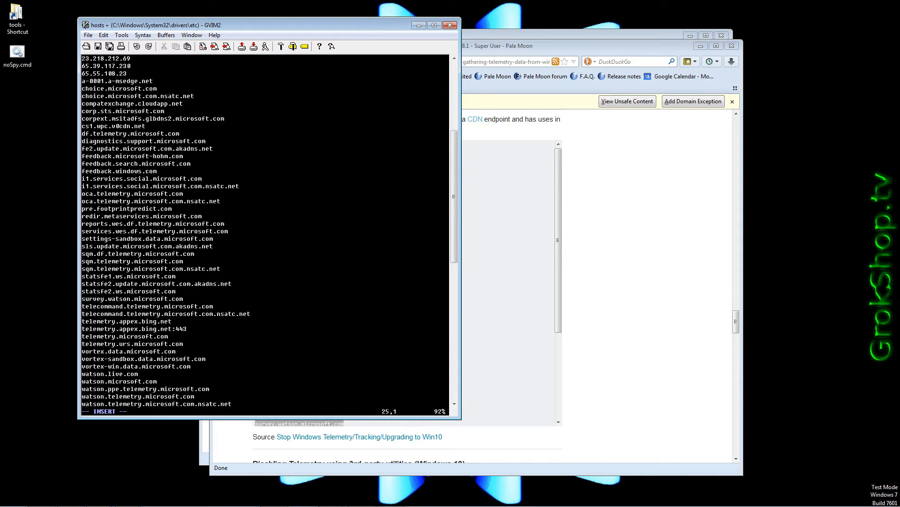
pyautogui.write('0.0.0.0')
pyautogui.press('Escape')
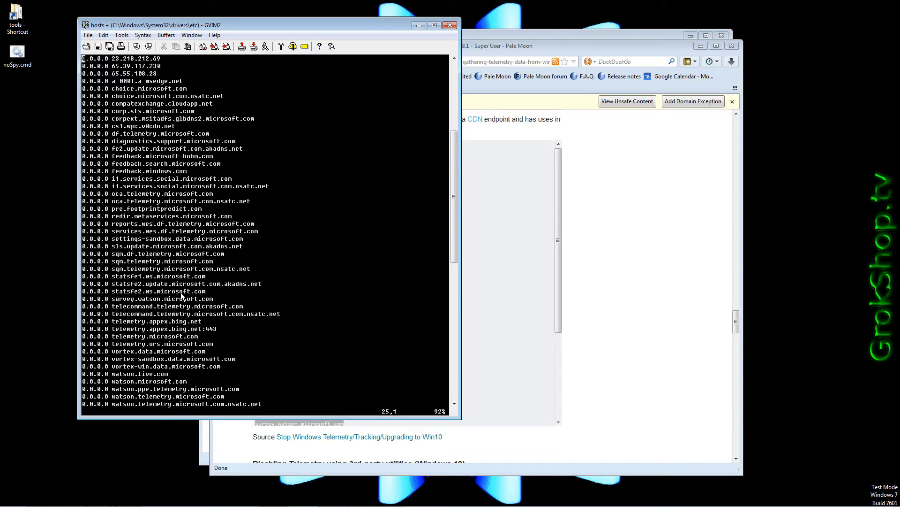
# - Delete the stray trailing 0.0.0.0 line and save the hosts file
pyautogui.scroll(3, 186, 291)
pyautogui.scroll(-7, 184, 282)
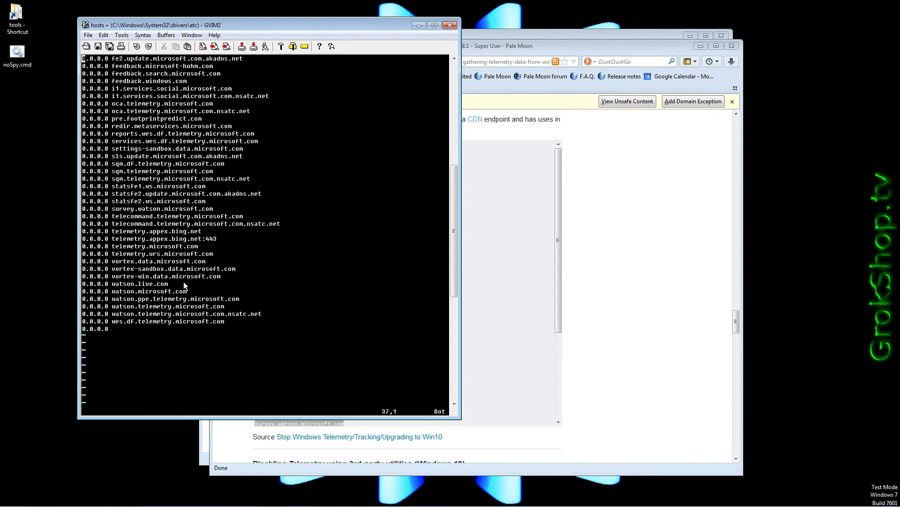
pyautogui.click(125, 337)
pyautogui.press('d')
pyautogui.press('d')
pyautogui.scroll(11, 128, 329)
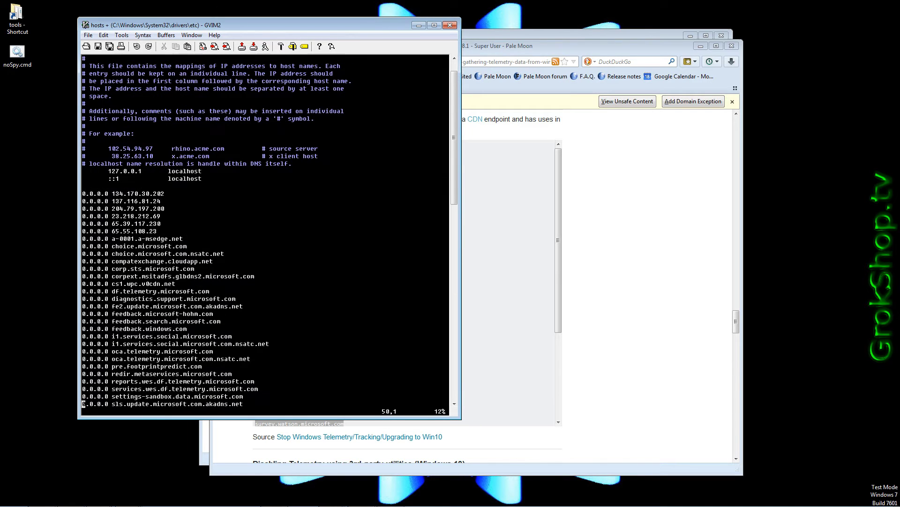
pyautogui.scroll(1, 94, 183)
pyautogui.click(99, 46)
# - Strip the leading spaces from the 127.0.0.1 and ::1 localhost lines
pyautogui.click(84, 193)
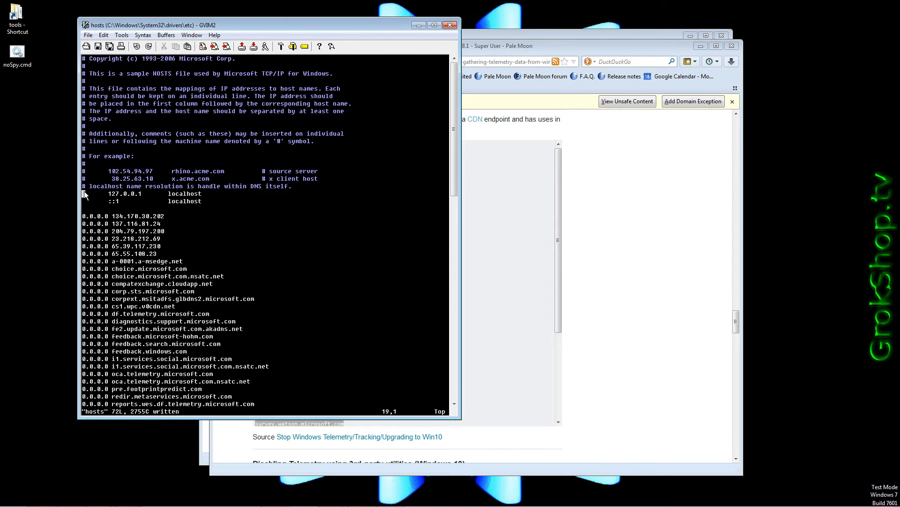
pyautogui.press('x')
pyautogui.press('x')
pyautogui.press('x')
pyautogui.press('x')
pyautogui.press('x')
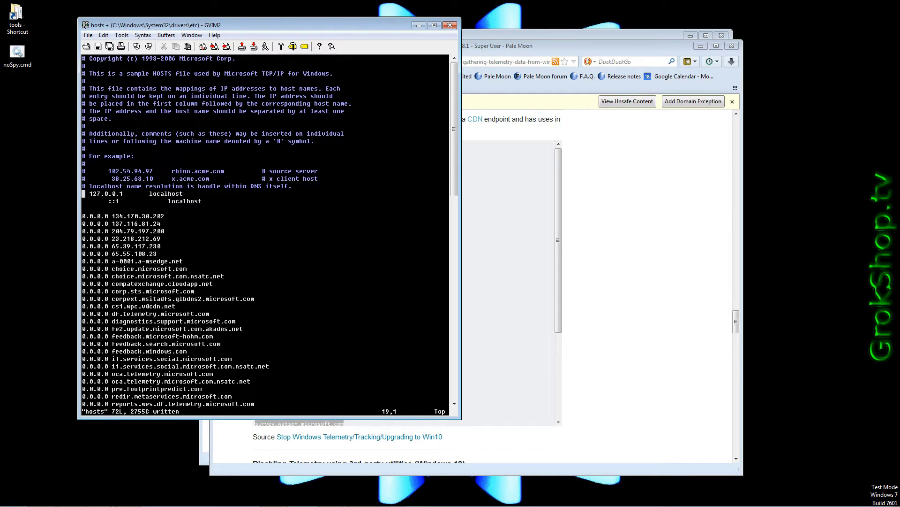
pyautogui.press('x')
pyautogui.press('x')
pyautogui.press('j')
pyautogui.press('x')
pyautogui.press('x')
pyautogui.press('x')
pyautogui.press('x')
pyautogui.press('x')
pyautogui.press('x')
pyautogui.press('x')
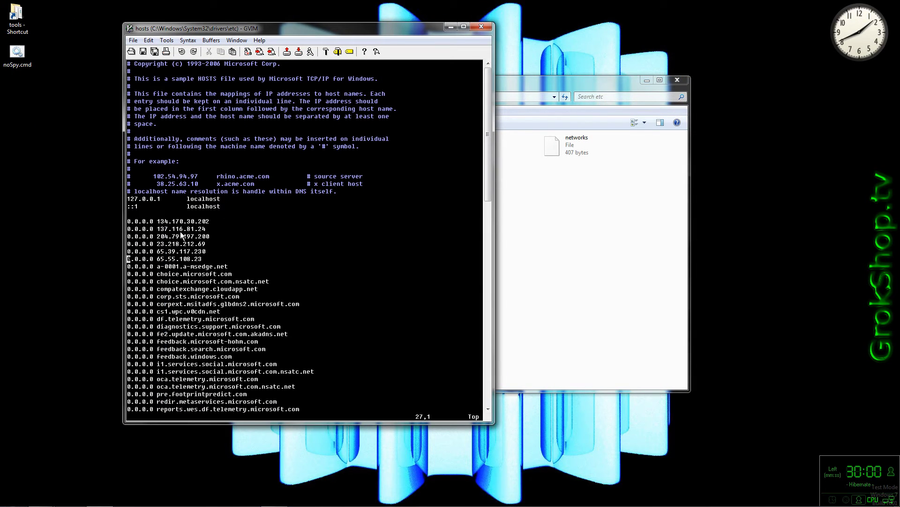
# - Delete the bare IP address entries and save the hosts file
pyautogui.click(154, 220)
pyautogui.press('d')
pyautogui.press('d')
pyautogui.press('d')
pyautogui.press('d')
pyautogui.press('d')
pyautogui.press('d')
pyautogui.press('d')
pyautogui.press('d')
pyautogui.press('d')
pyautogui.press('d')
pyautogui.press('d')
pyautogui.press('d')
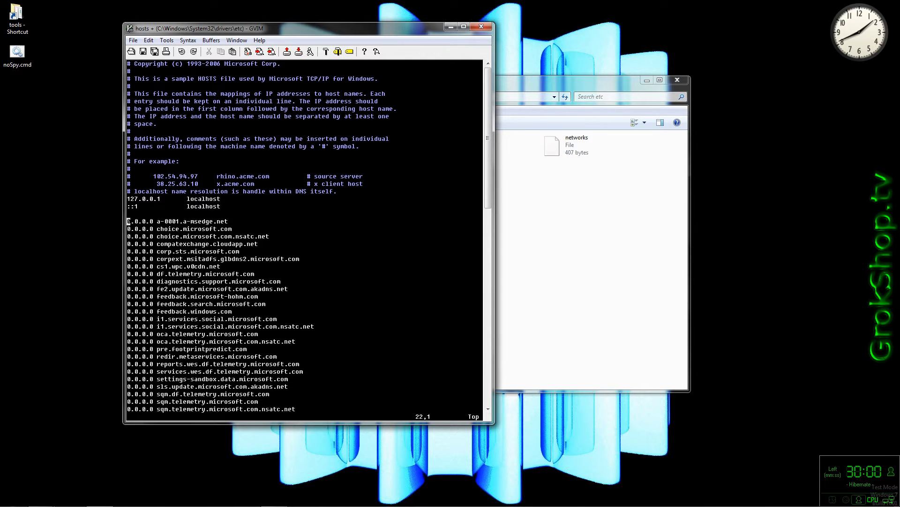
pyautogui.click(143, 55)
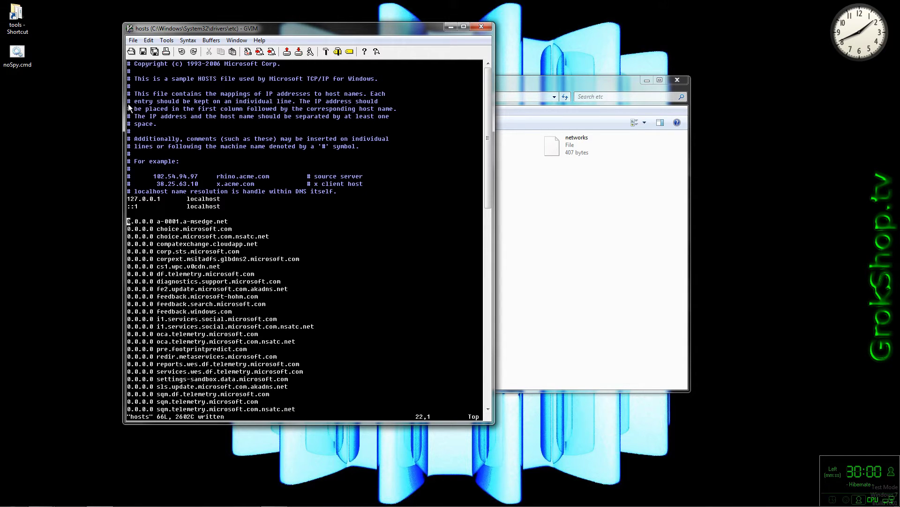
# - Launch an administrator Command Prompt from a Start menu search
pyautogui.click(12, 497)
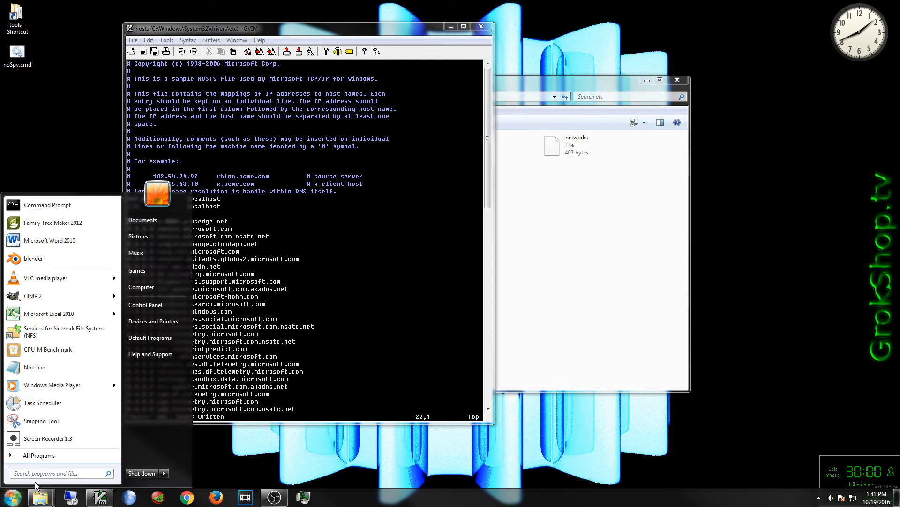
pyautogui.write('cmd')
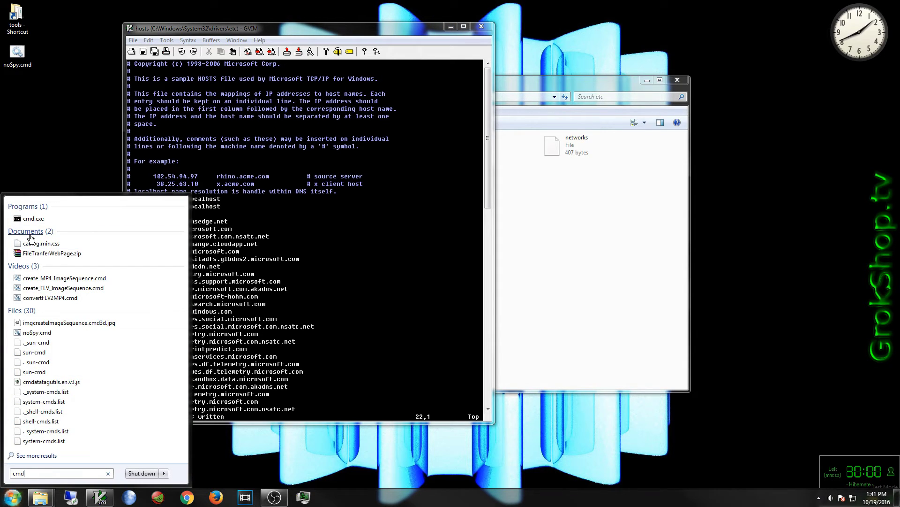
pyautogui.press('Escape')
pyautogui.press('Escape')
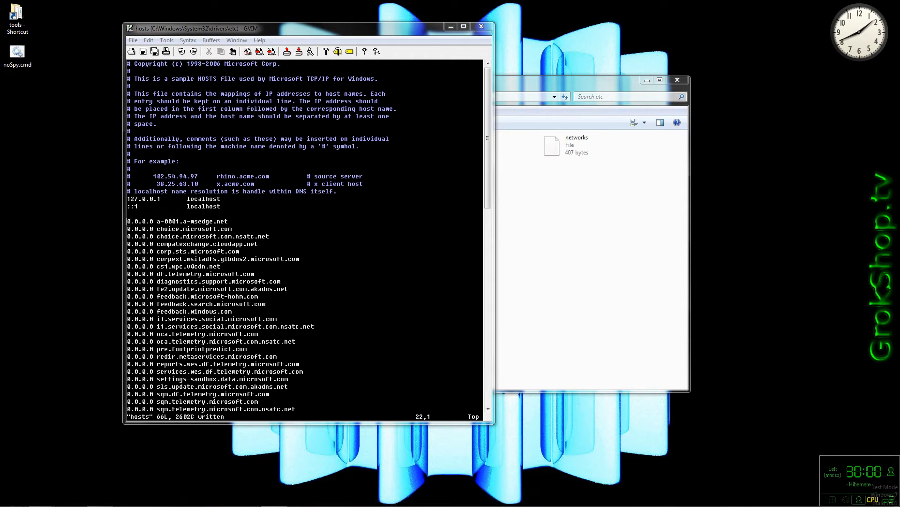
pyautogui.click(12, 499)
pyautogui.write('com')
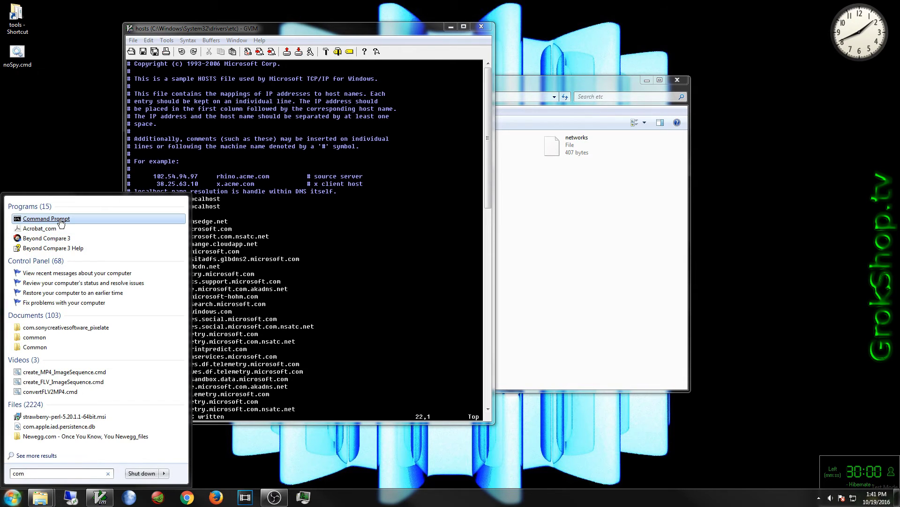
pyautogui.click(46, 218)
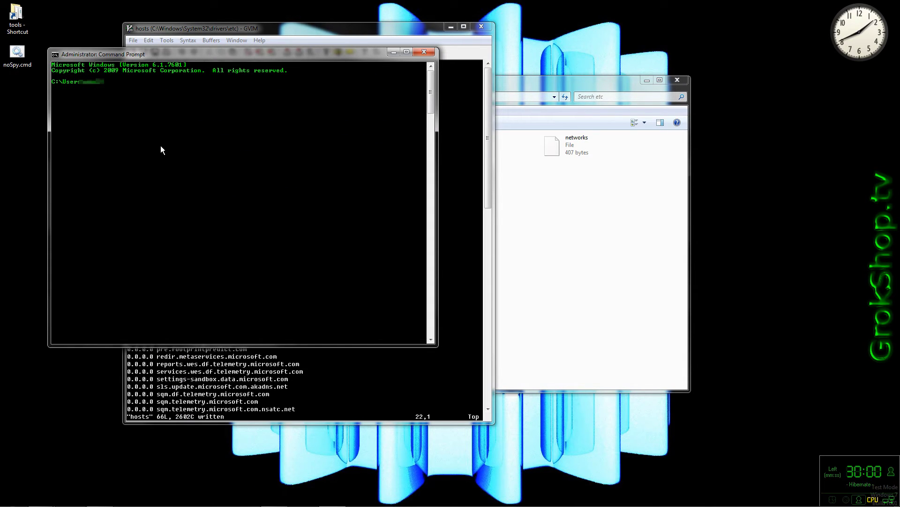
# - Copy the host name a-0001.a-msedge.net from the hosts file in GVim
pyautogui.moveTo(173, 54); pyautogui.dragTo(499, 115)
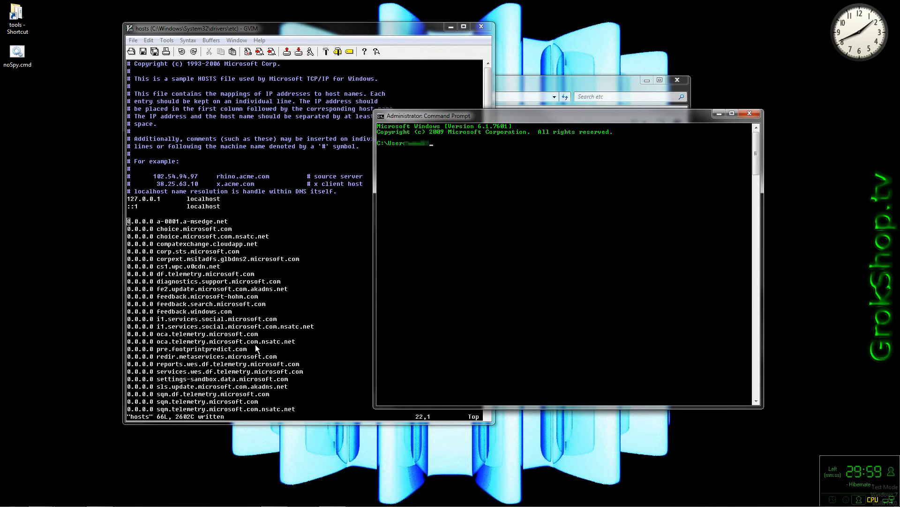
pyautogui.click(158, 222)
pyautogui.moveTo(158, 222); pyautogui.dragTo(232, 222)
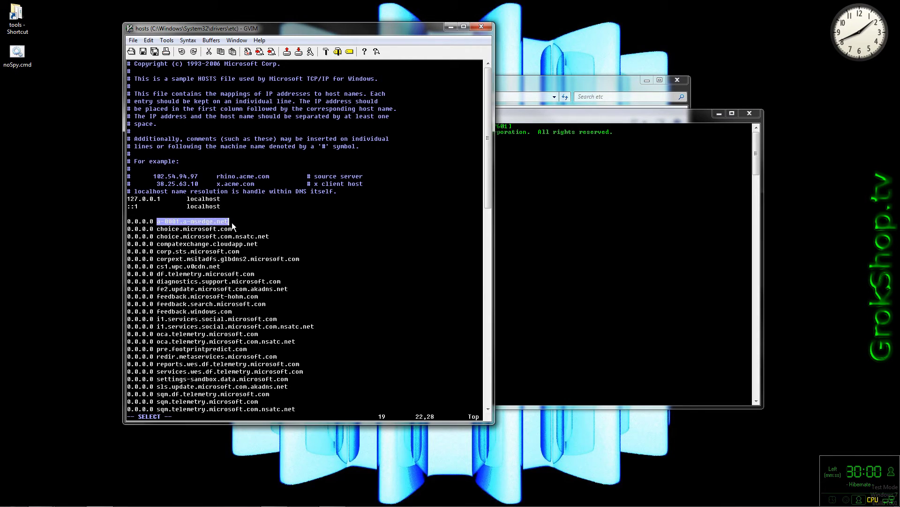
pyautogui.rightClick(209, 219)
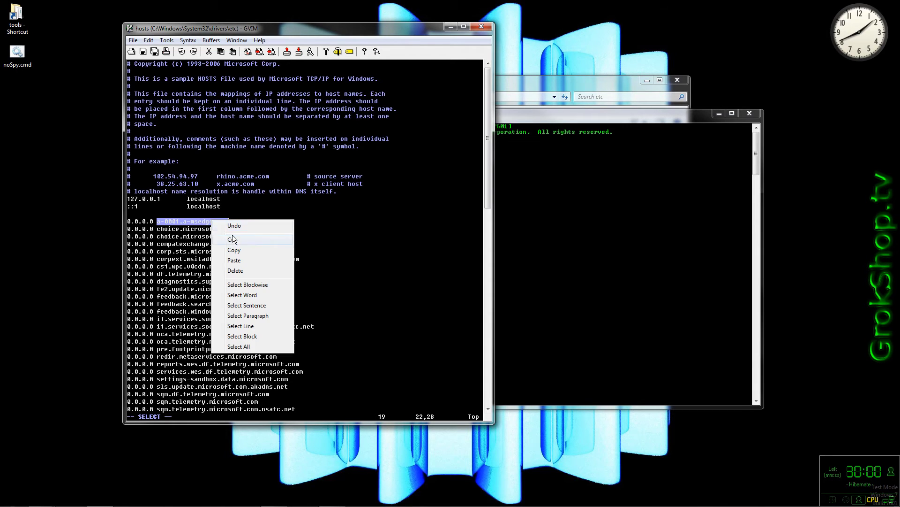
pyautogui.click(237, 249)
# - Ping the pasted a-0001.a-msedge.net in the console to see it can't be found
pyautogui.click(563, 117)
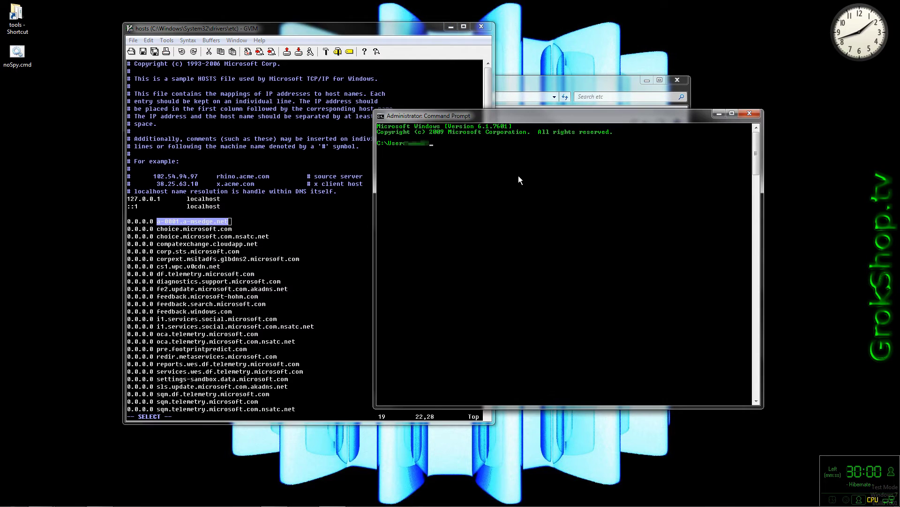
pyautogui.write('ping')
pyautogui.rightClick(428, 116)
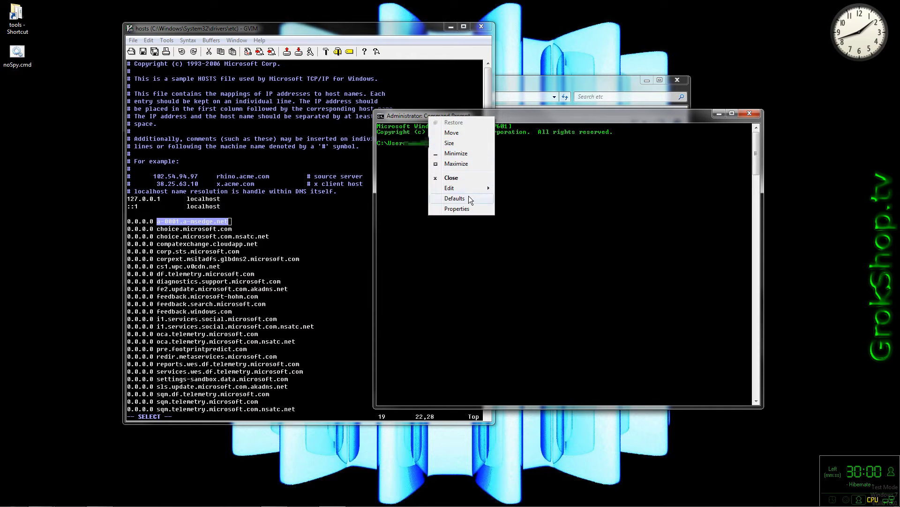
pyautogui.moveTo(471, 189)
pyautogui.click(514, 207)
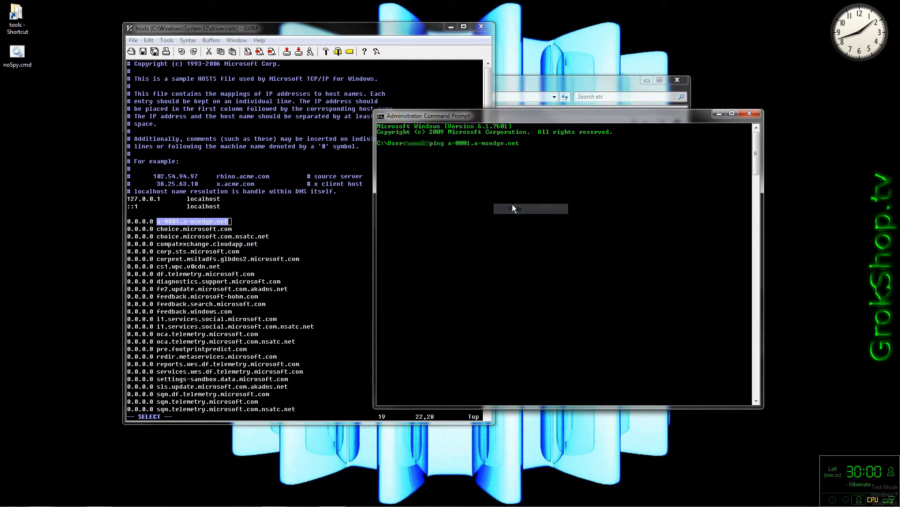
pyautogui.press('Return')
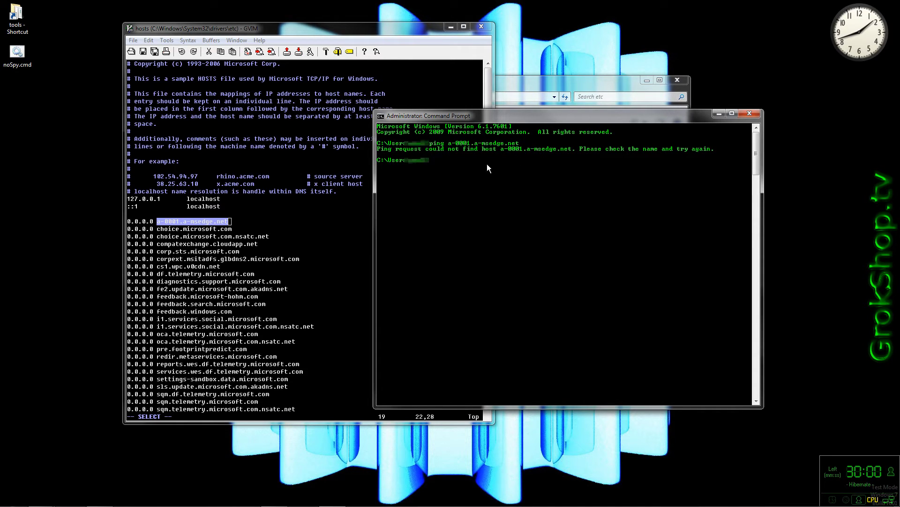
# - Comment out the a-0001.a-msedge.net hosts line, save with :w, and rerun the ping
pyautogui.click(128, 222)
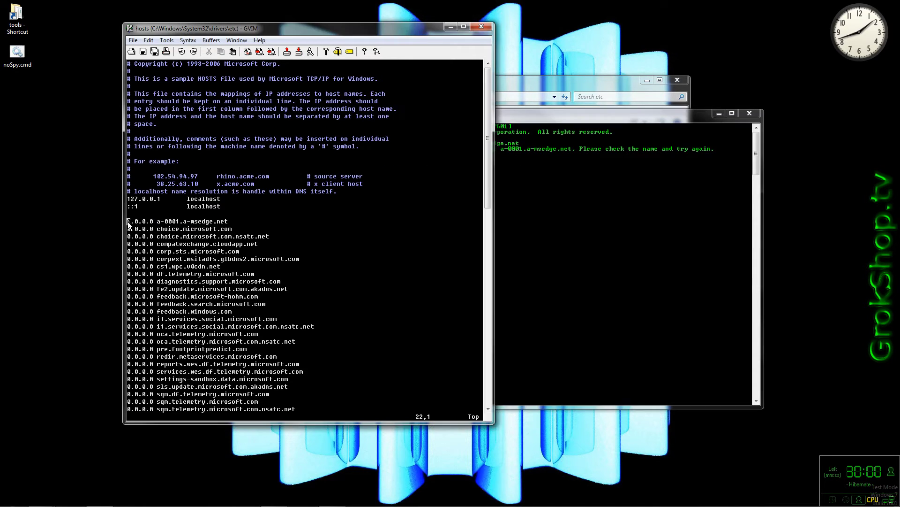
pyautogui.write('i#')
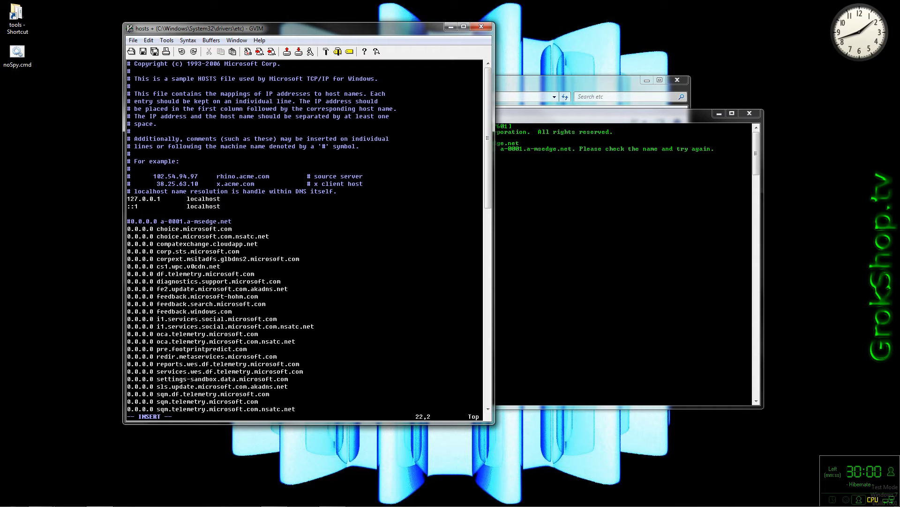
pyautogui.press('Escape')
pyautogui.write(':w')
pyautogui.press('Return')
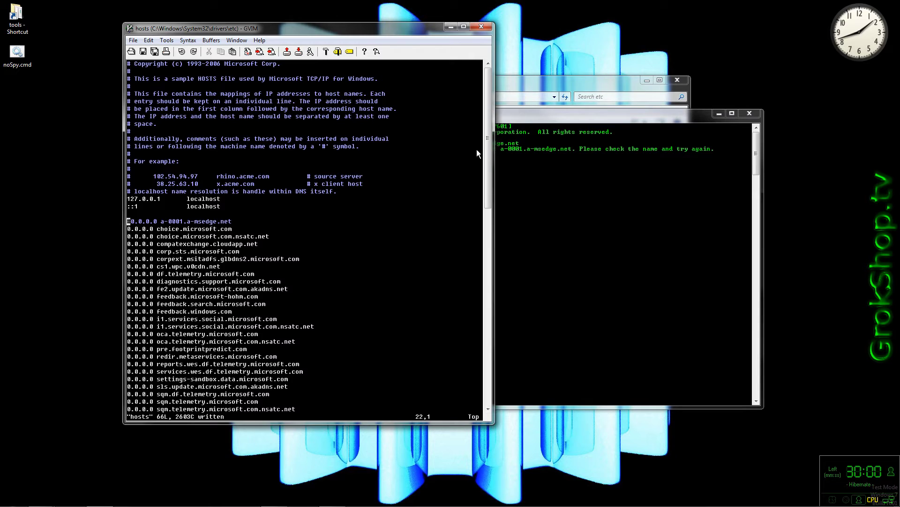
pyautogui.click(518, 119)
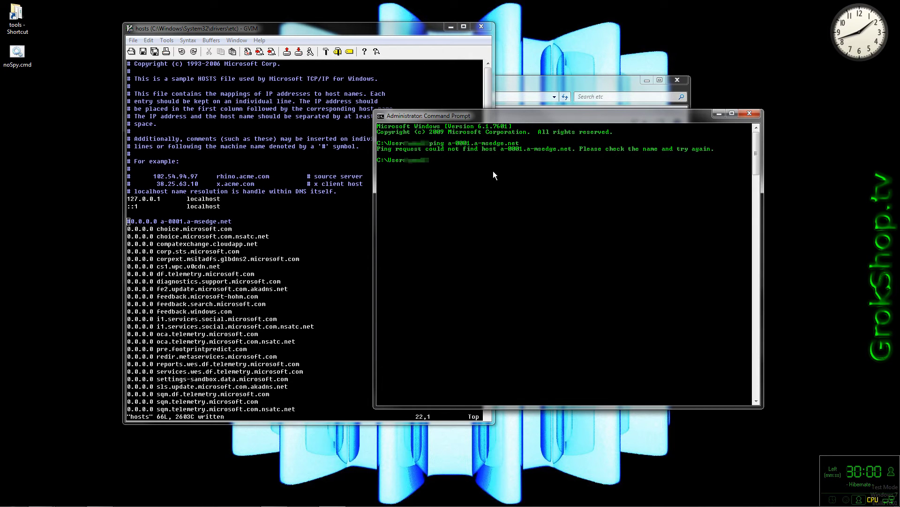
pyautogui.press('Up')
pyautogui.press('Return')
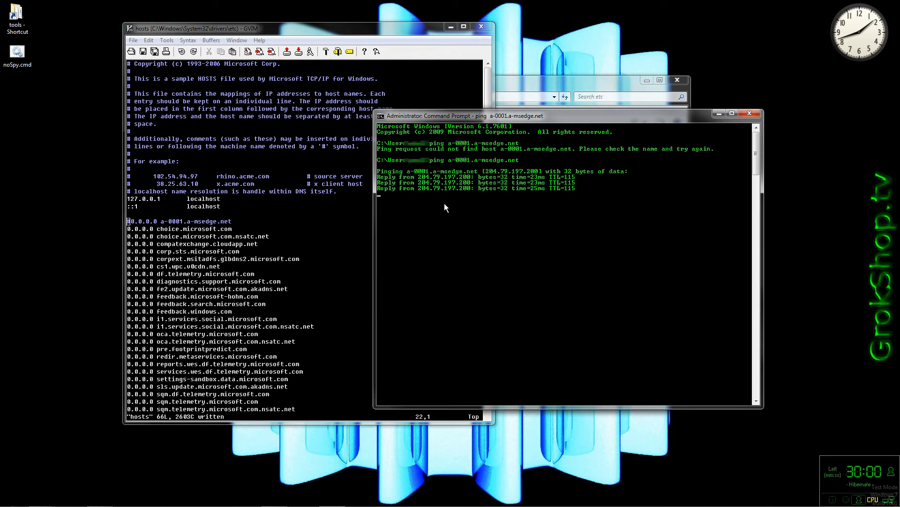
# - Restore the a-0001.a-msedge.net entry, save the hosts file, and ping it again
pyautogui.click(136, 228)
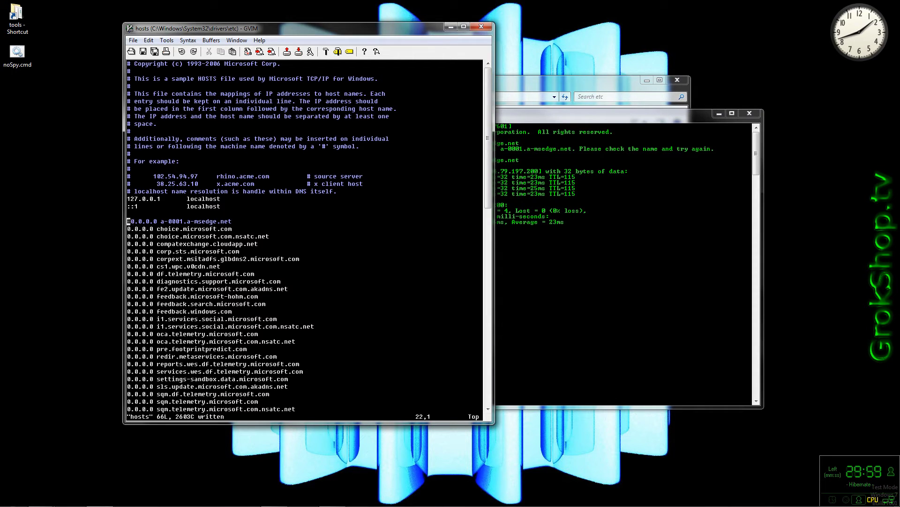
pyautogui.write('x')
pyautogui.write(':w')
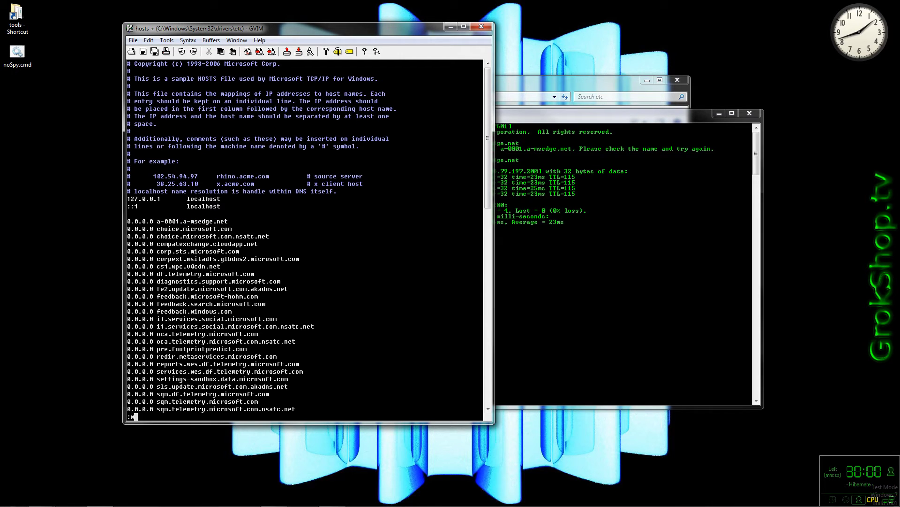
pyautogui.press('Return')
pyautogui.click(533, 214)
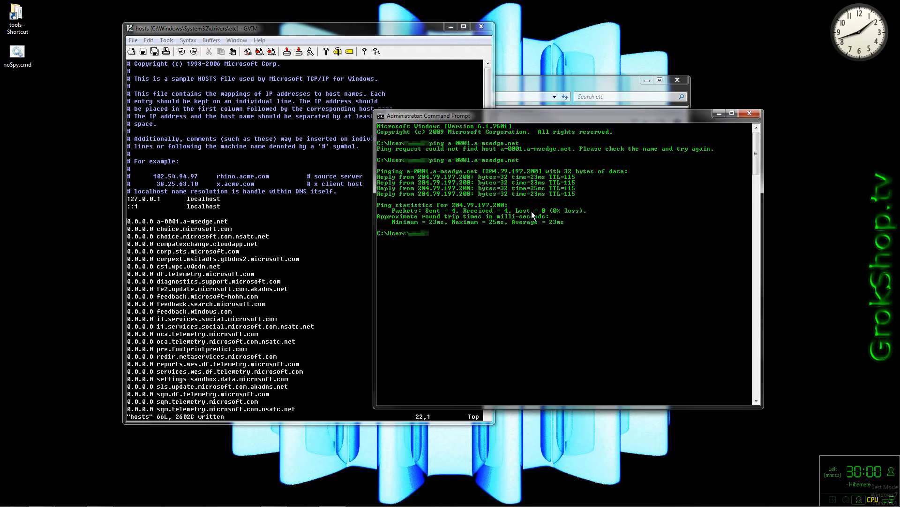
pyautogui.press('Up')
pyautogui.press('Return')
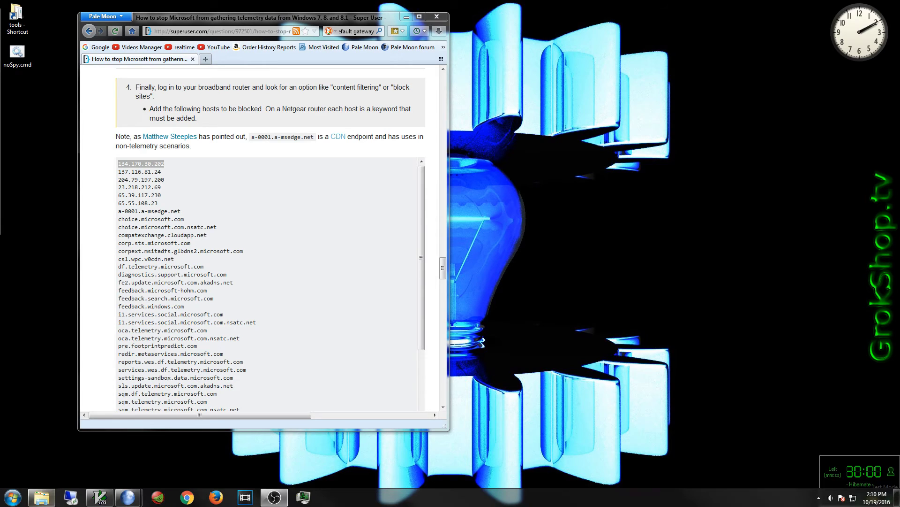
# - Open a new administrator Command Prompt from Start and move it beside the address list
pyautogui.click(18, 501)
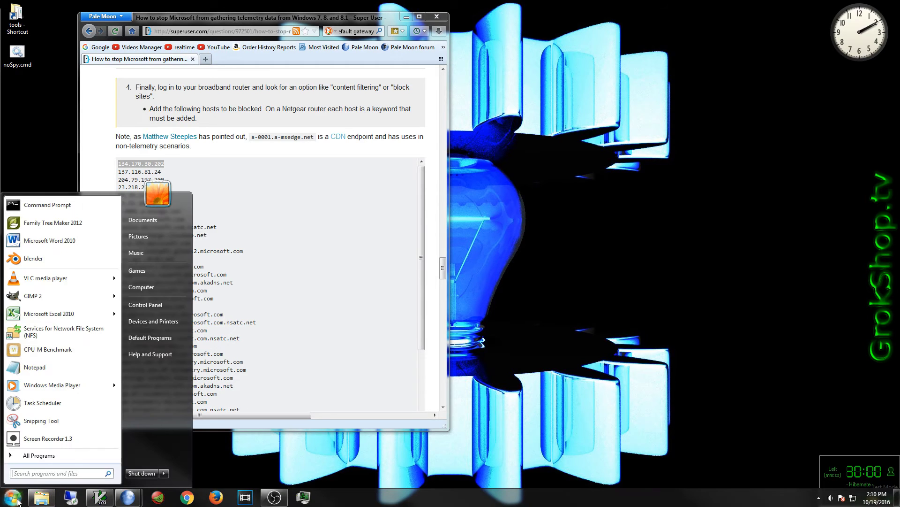
pyautogui.click(59, 208)
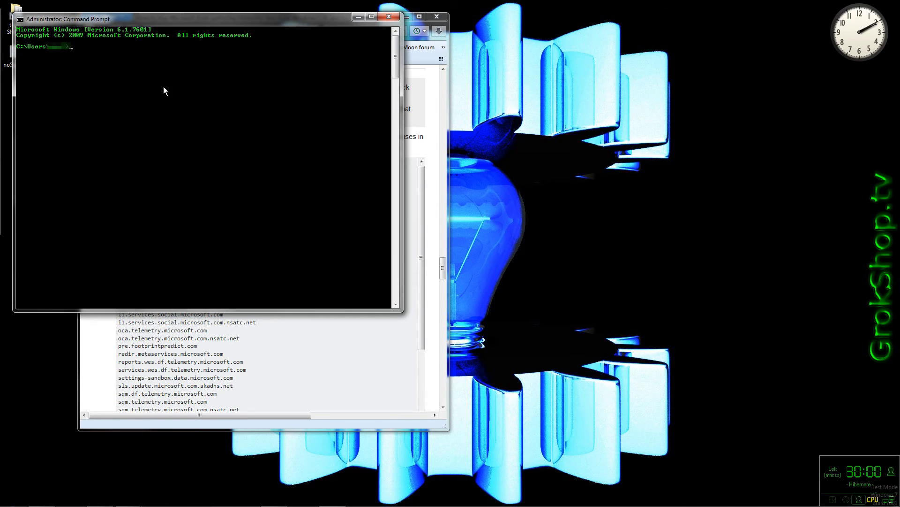
pyautogui.moveTo(155, 25); pyautogui.dragTo(341, 170)
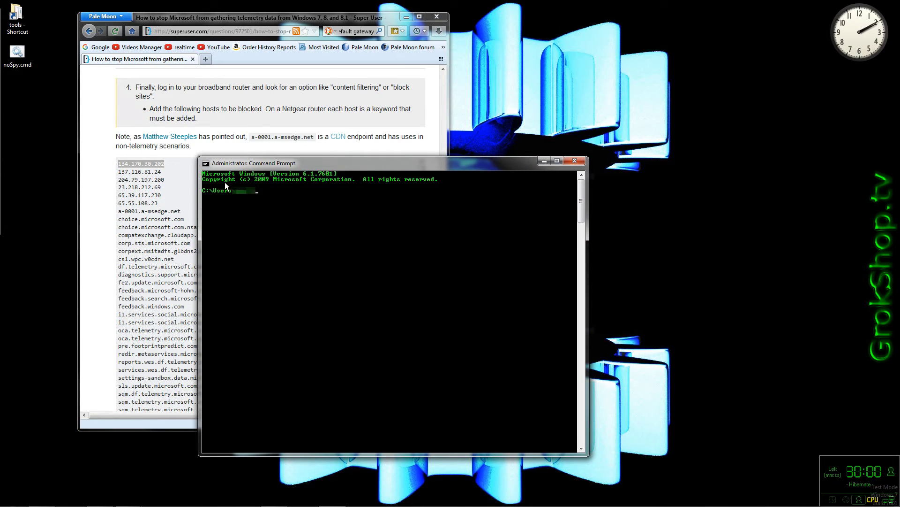
# - Run tracert on 134.170.30.202, copied from the Pale Moon article
pyautogui.write('tracert')
pyautogui.rightClick(147, 166)
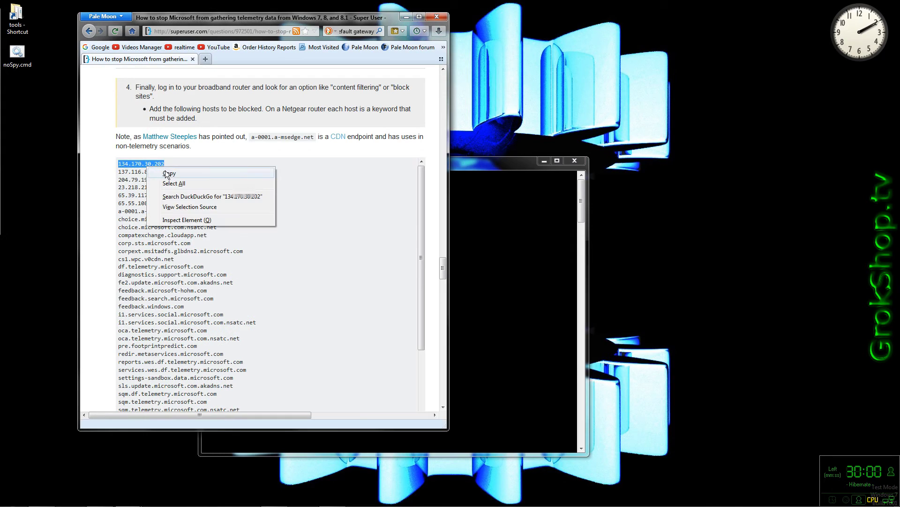
pyautogui.click(167, 173)
pyautogui.click(466, 165)
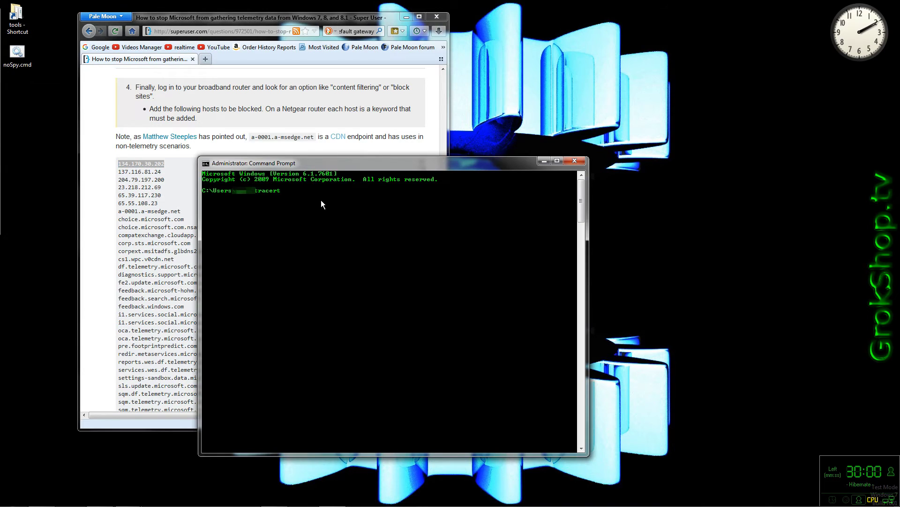
pyautogui.rightClick(275, 169)
pyautogui.moveTo(310, 237)
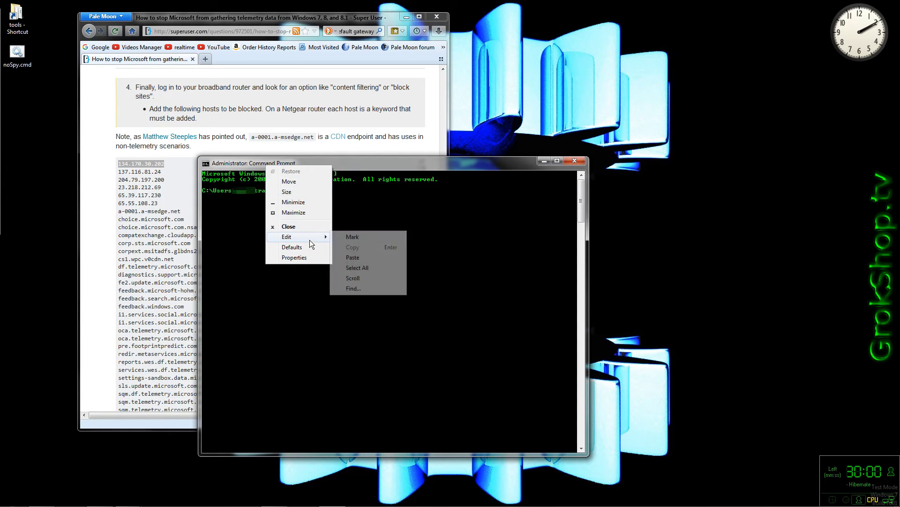
pyautogui.click(352, 258)
pyautogui.press('Return')
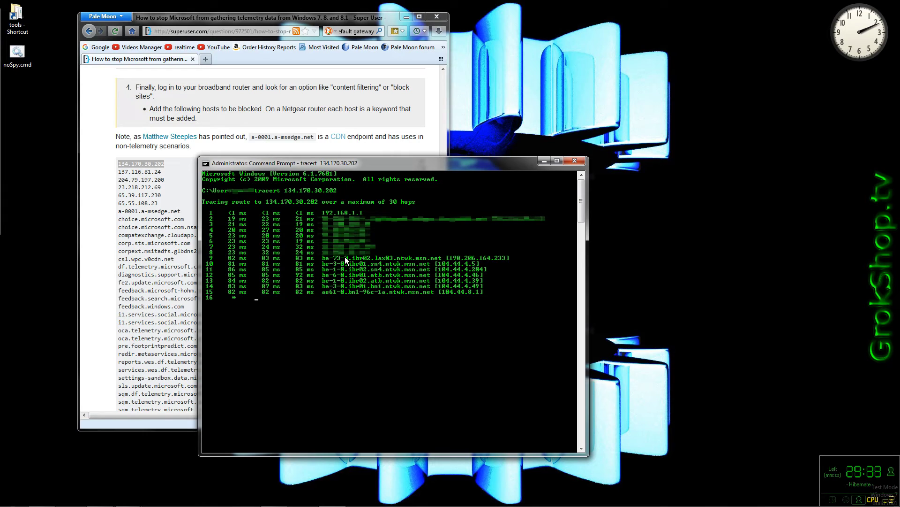
# - Stop the trace, then run ipconfig and route print -4 to view gateway 192.168.1.1
pyautogui.hotkey('ctrl', 'c')
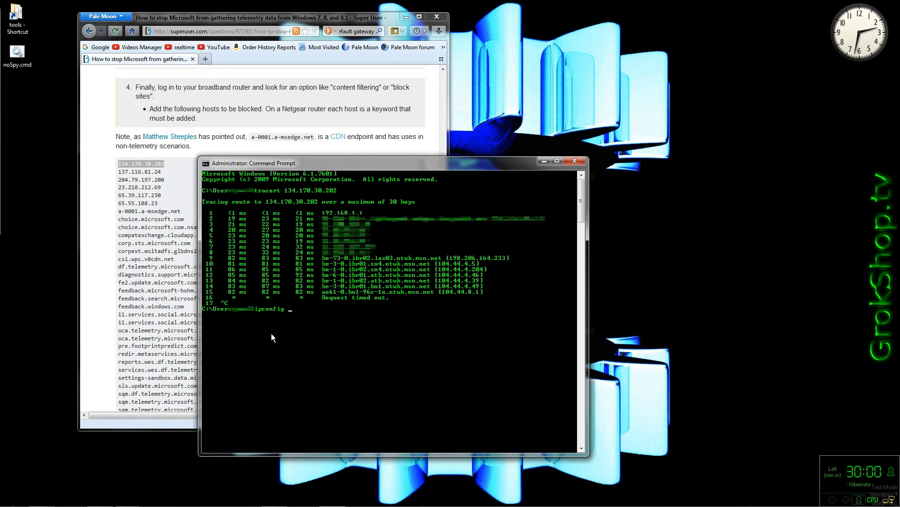
pyautogui.press('Return')
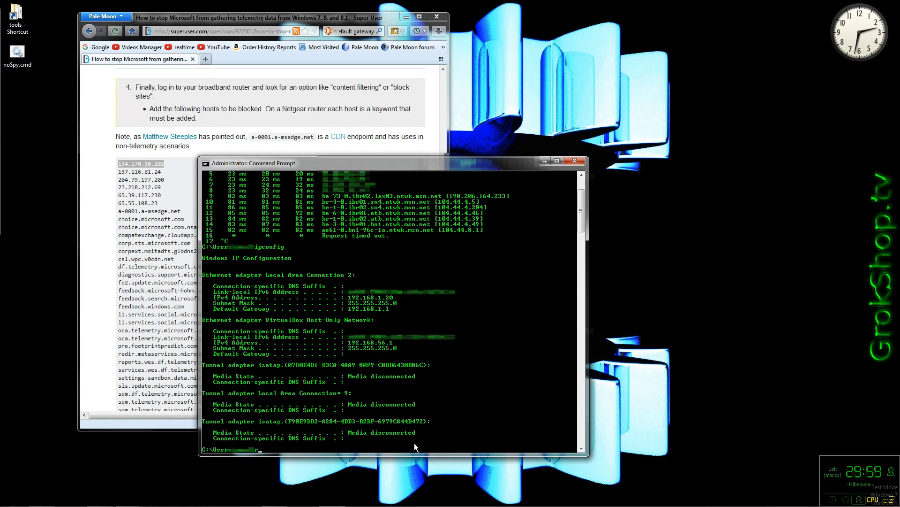
pyautogui.write('route print -4')
pyautogui.press('Return')
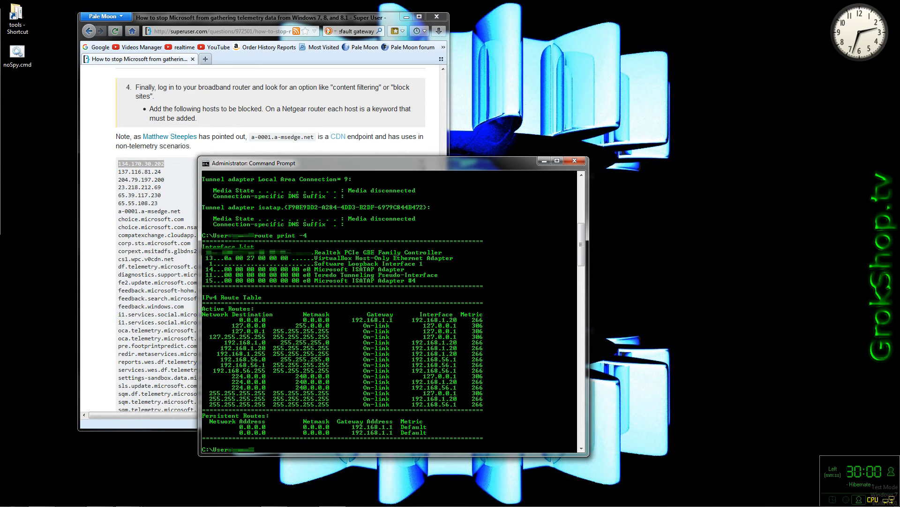
# - Add a persistent 134.170.30.202 mask 255.255.255.255 route via 192.168.1.1 on interface 1, then reprint routes
pyautogui.write('route add 134.170.30.202')
pyautogui.write('mask 255.255.255.2')
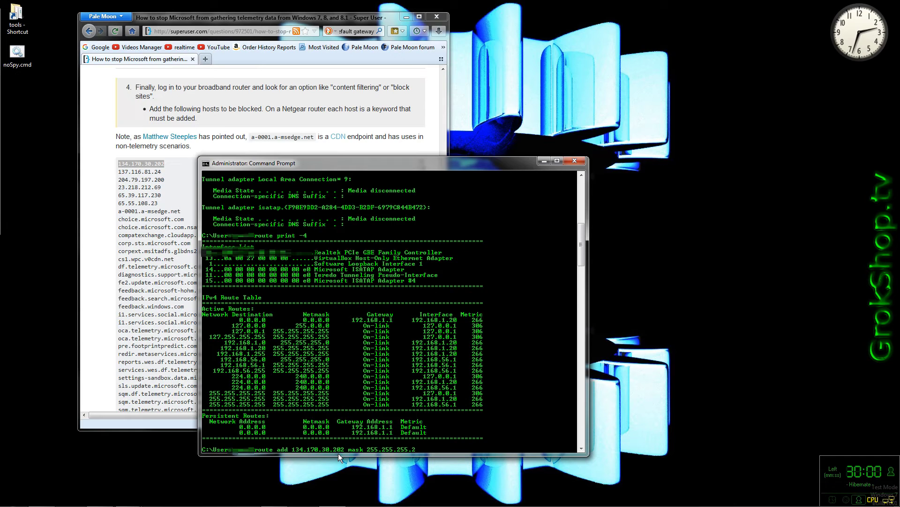
pyautogui.write('55 192.168.1.1 if 1 -p')
pyautogui.press('Return')
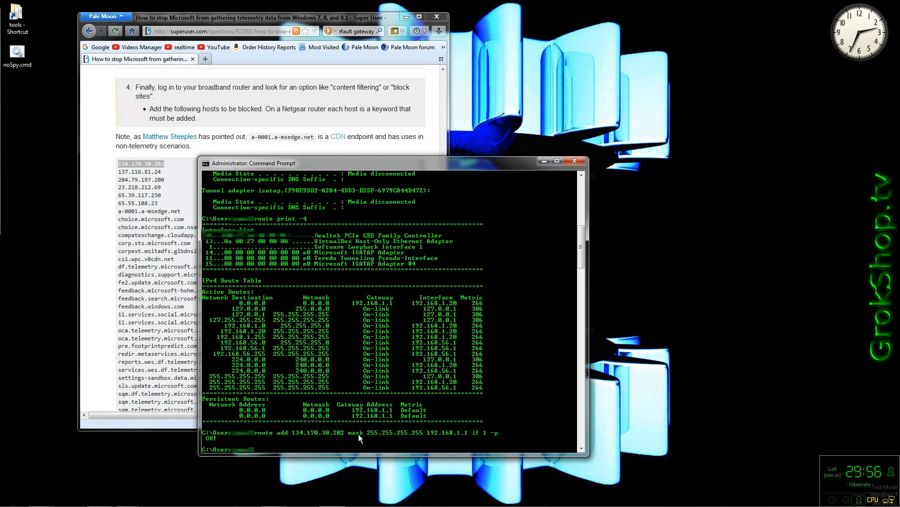
pyautogui.press('Up')
pyautogui.press('Up')
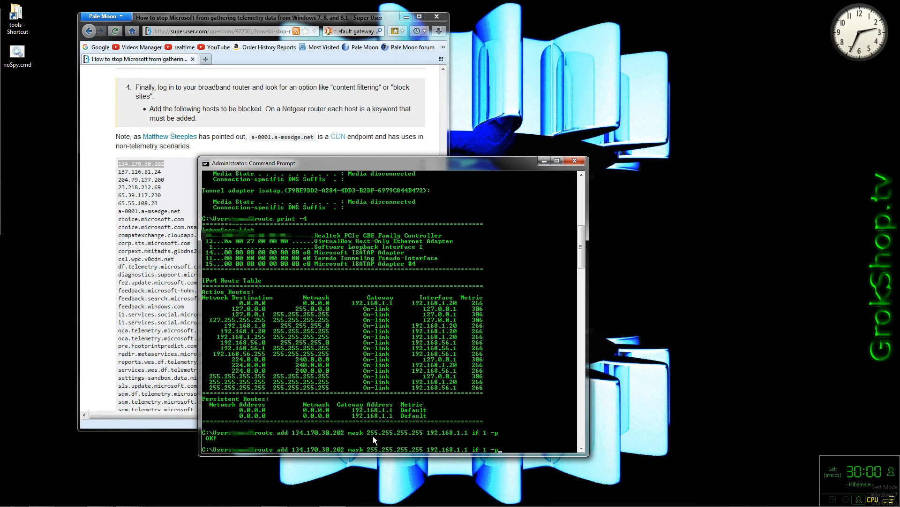
pyautogui.press('Return')
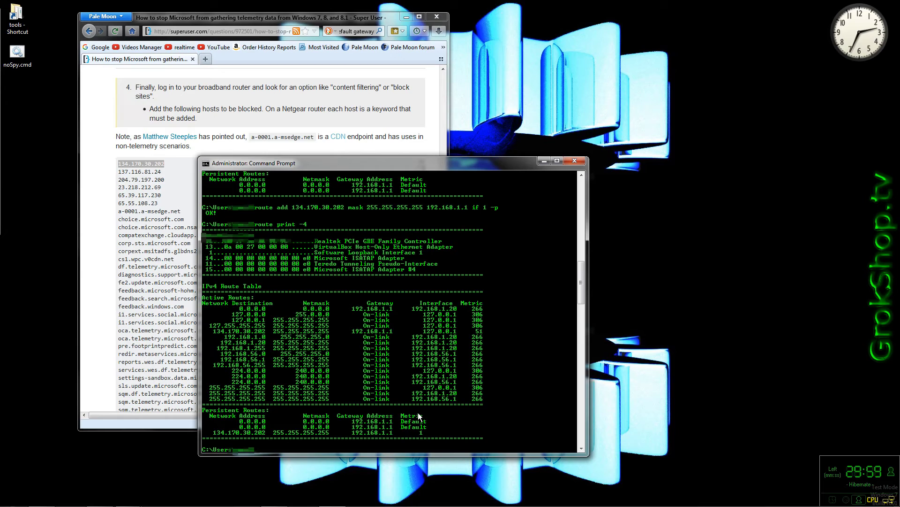
# - Trace 134.170.30.202 again to get General failure, then recall the route add command
pyautogui.write('tracert 134.170.30.202')
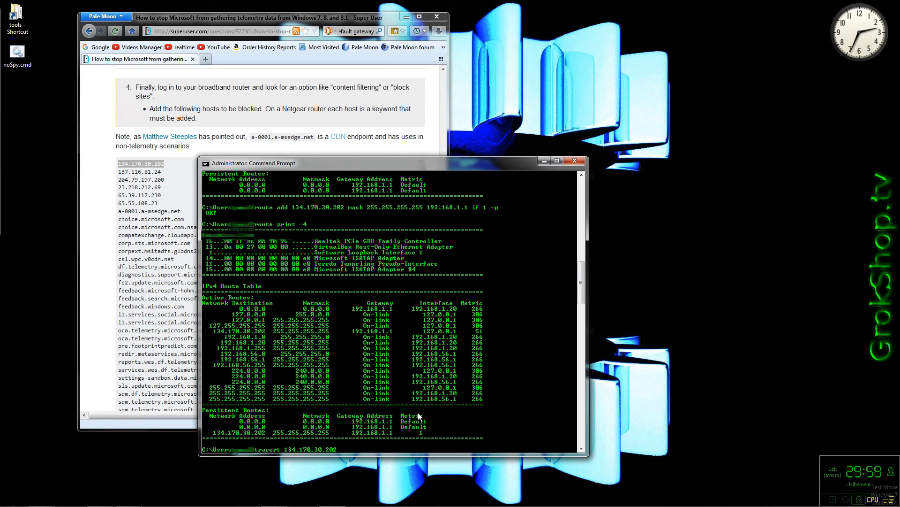
pyautogui.press('Return')
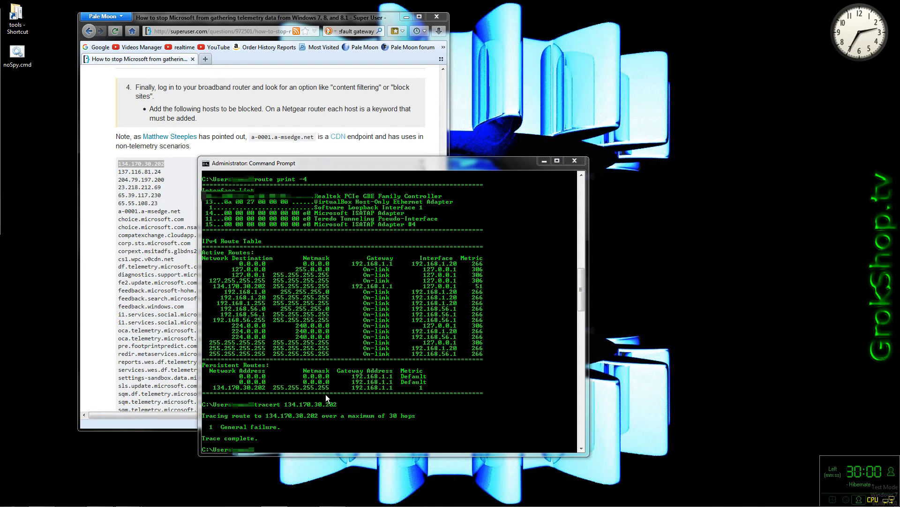
pyautogui.click(324, 421)
pyautogui.press('Up')
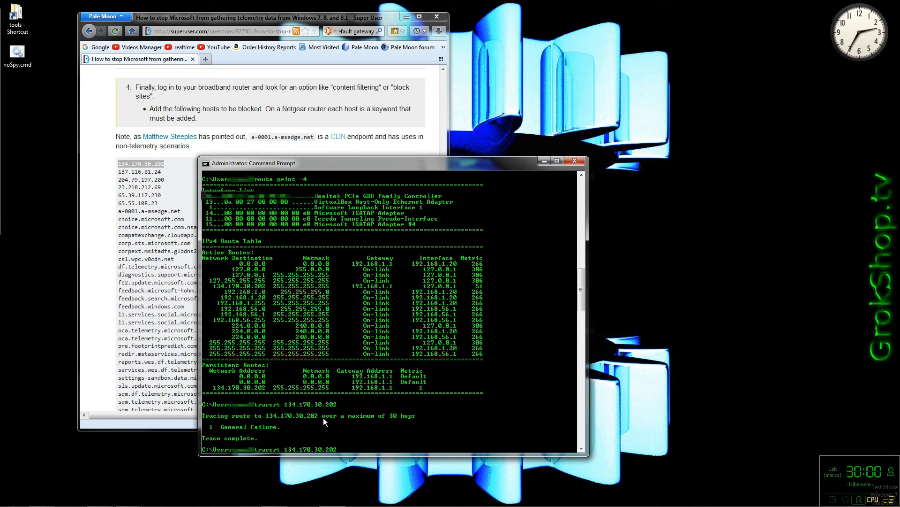
pyautogui.press('Up')
pyautogui.press('Up')
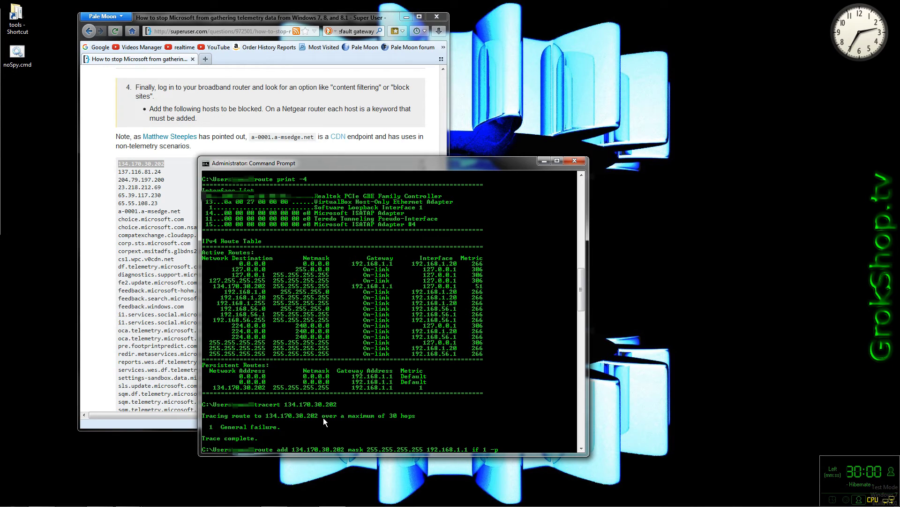
# - Add the persistent route for 137.116.81.24 by swapping it into the recalled command
pyautogui.hotkey('ctrl', 'Left')
pyautogui.hotkey('ctrl', 'Left')
pyautogui.hotkey('ctrl', 'Left')
pyautogui.hotkey('ctrl', 'Left')
pyautogui.hotkey('ctrl', 'Left')
pyautogui.hotkey('ctrl', 'Left')
pyautogui.hotkey('ctrl', 'Left')
pyautogui.press('Delete')
pyautogui.press('Delete')
pyautogui.press('Delete')
pyautogui.press('Delete')
pyautogui.press('Delete')
pyautogui.press('Delete')
pyautogui.press('Delete')
pyautogui.press('Delete')
pyautogui.press('Delete')
pyautogui.press('Delete')
pyautogui.press('Delete')
pyautogui.press('Delete')
pyautogui.press('Delete')
pyautogui.press('Delete')
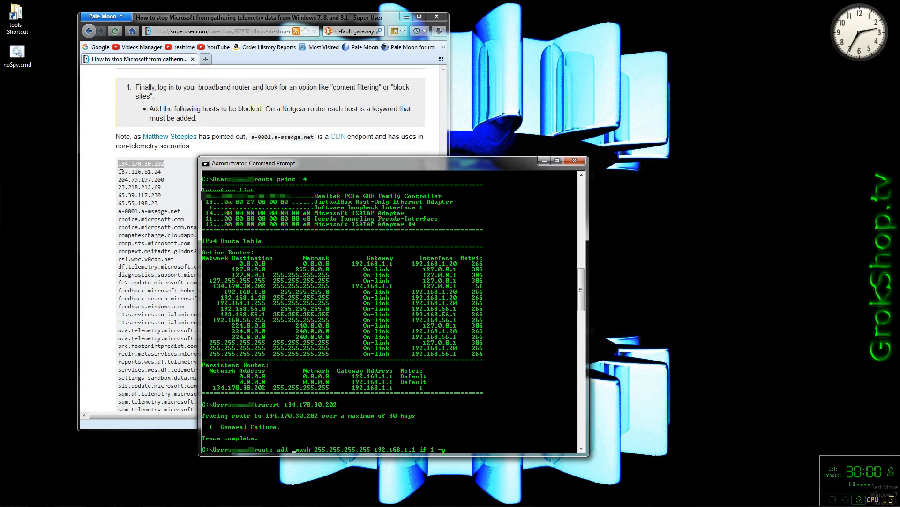
pyautogui.moveTo(120, 173); pyautogui.dragTo(161, 171)
pyautogui.click(240, 167)
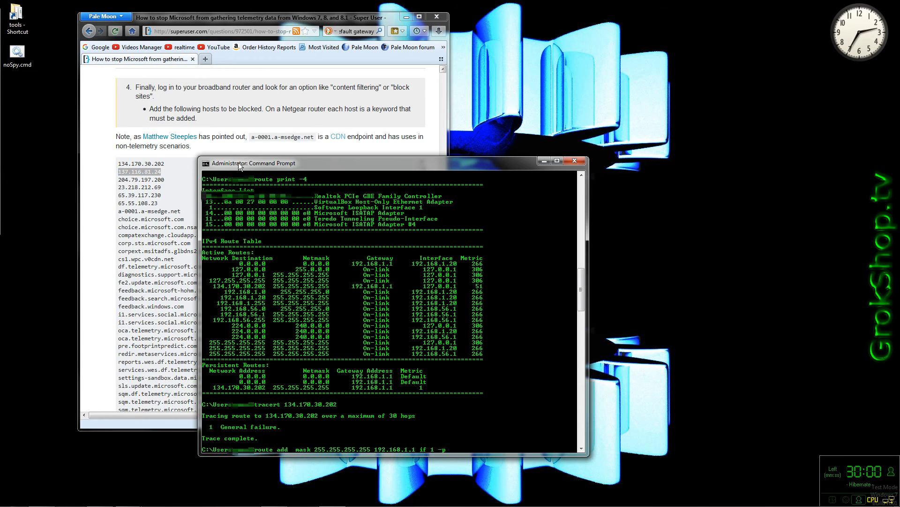
pyautogui.rightClick(240, 167)
pyautogui.moveTo(262, 234)
pyautogui.click(329, 257)
pyautogui.press('Return')
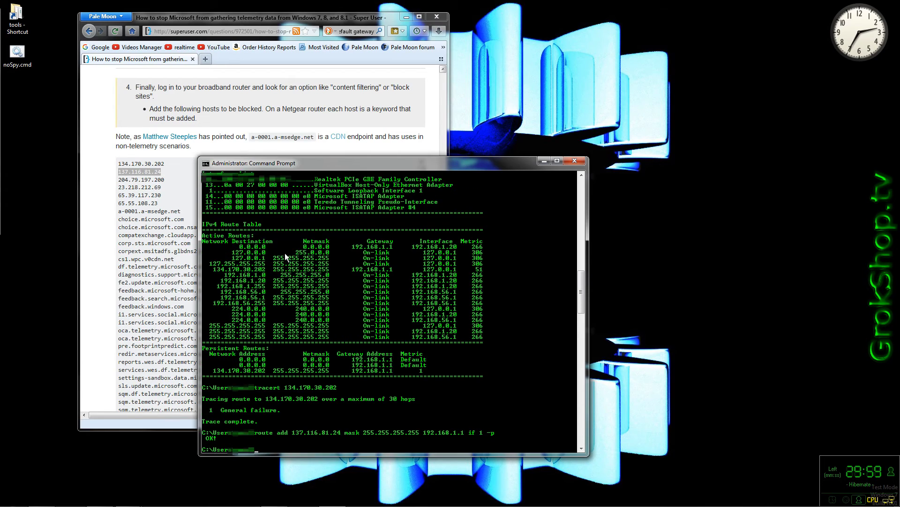
# - Add the persistent route for 204.79.197.200 copied from the article
pyautogui.moveTo(118, 180); pyautogui.dragTo(161, 180)
pyautogui.rightClick(160, 180)
pyautogui.click(187, 184)
pyautogui.click(446, 201)
pyautogui.press('Up')
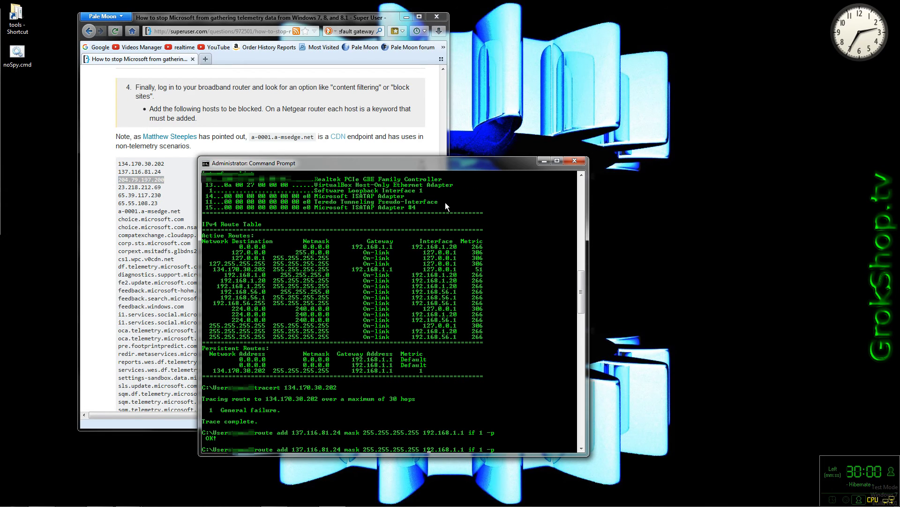
pyautogui.hotkey('ctrl', 'Left')
pyautogui.hotkey('ctrl', 'Left')
pyautogui.hotkey('ctrl', 'Left')
pyautogui.hotkey('ctrl', 'Left')
pyautogui.hotkey('ctrl', 'Left')
pyautogui.hotkey('ctrl', 'Left')
pyautogui.hotkey('ctrl', 'Left')
pyautogui.press('Delete')
pyautogui.press('Delete')
pyautogui.press('Delete')
pyautogui.press('Delete')
pyautogui.press('Delete')
pyautogui.press('Delete')
pyautogui.press('Delete')
pyautogui.press('Delete')
pyautogui.press('Delete')
pyautogui.press('Delete')
pyautogui.press('Delete')
pyautogui.press('Delete')
pyautogui.press('Delete')
pyautogui.rightClick(235, 164)
pyautogui.moveTo(263, 237)
pyautogui.click(328, 255)
pyautogui.press('Return')
# - Add the persistent route for 23.218.212.69
pyautogui.click(164, 188)
pyautogui.moveTo(118, 187); pyautogui.dragTo(161, 187)
pyautogui.click(460, 168)
pyautogui.press('Up')
pyautogui.hotkey('ctrl', 'Left')
pyautogui.press('Delete')
pyautogui.press('Delete')
pyautogui.press('Delete')
pyautogui.press('Delete')
pyautogui.press('Delete')
pyautogui.press('Delete')
pyautogui.press('Delete')
pyautogui.press('Delete')
pyautogui.press('Delete')
pyautogui.press('Delete')
pyautogui.press('Delete')
pyautogui.press('Delete')
pyautogui.press('Delete')
pyautogui.press('Delete')
pyautogui.rightClick(249, 162)
pyautogui.moveTo(270, 233)
pyautogui.click(330, 256)
pyautogui.press('Return')
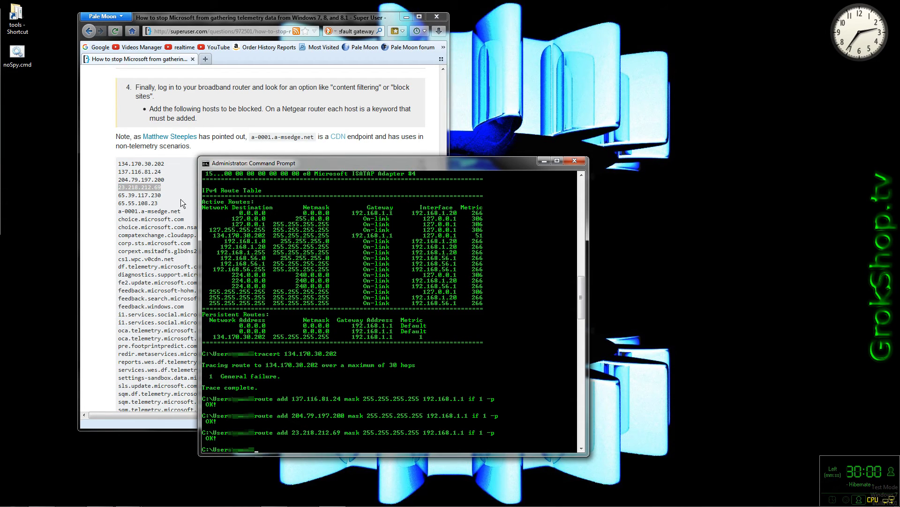
# - Add the persistent route for 65.39.117.230
pyautogui.moveTo(119, 195); pyautogui.dragTo(161, 195)
pyautogui.click(474, 197)
pyautogui.press('Up')
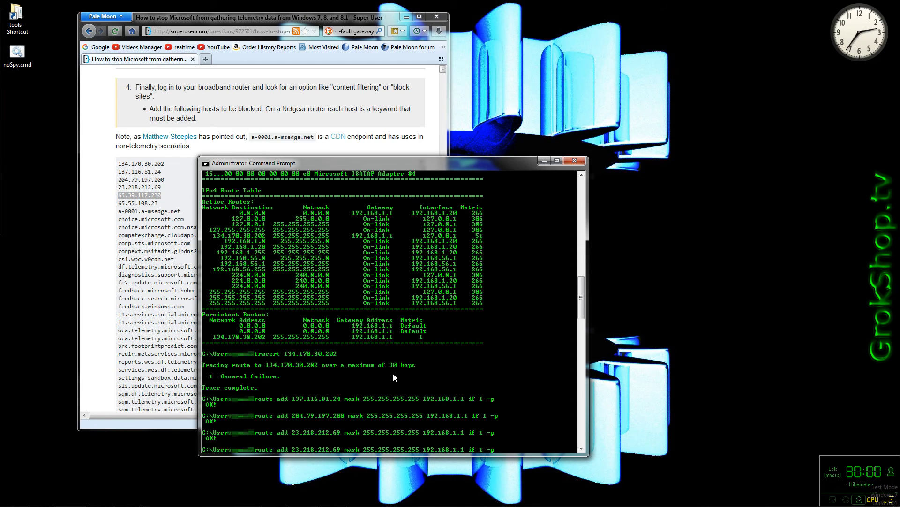
pyautogui.hotkey('ctrl', 'Left')
pyautogui.hotkey('ctrl', 'Left')
pyautogui.hotkey('ctrl', 'Left')
pyautogui.hotkey('ctrl', 'Left')
pyautogui.hotkey('ctrl', 'Left')
pyautogui.hotkey('ctrl', 'Left')
pyautogui.hotkey('ctrl', 'Left')
pyautogui.press('Delete')
pyautogui.press('Delete')
pyautogui.press('Delete')
pyautogui.press('Delete')
pyautogui.press('Delete')
pyautogui.press('Delete')
pyautogui.press('Delete')
pyautogui.press('Delete')
pyautogui.press('Delete')
pyautogui.press('Delete')
pyautogui.press('Delete')
pyautogui.press('Delete')
pyautogui.press('Delete')
pyautogui.rightClick(230, 164)
pyautogui.moveTo(270, 233)
pyautogui.click(331, 255)
pyautogui.press('Return')
# - Add the route for 65.55.108.23, then print the updated route table
pyautogui.moveTo(118, 211); pyautogui.dragTo(158, 203)
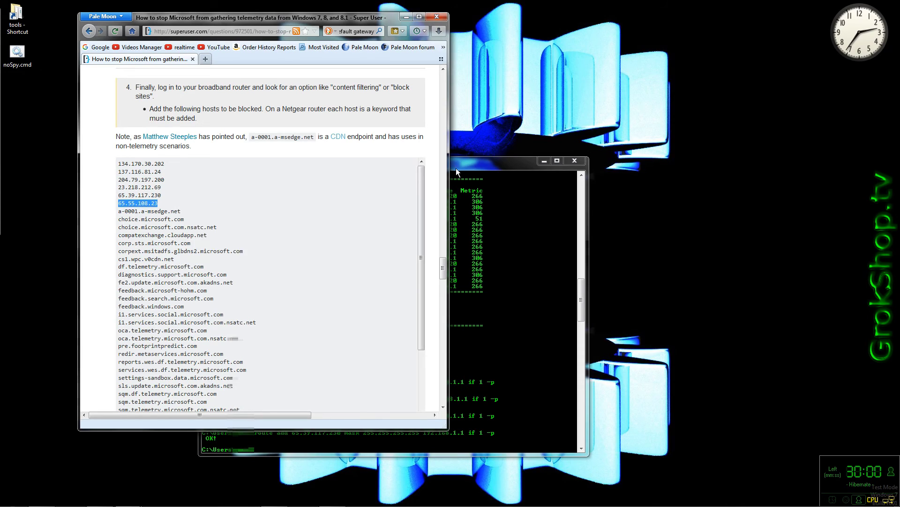
pyautogui.click(456, 168)
pyautogui.press('Up')
pyautogui.hotkey('ctrl', 'Left')
pyautogui.hotkey('ctrl', 'Left')
pyautogui.hotkey('ctrl', 'Left')
pyautogui.hotkey('ctrl', 'Left')
pyautogui.hotkey('ctrl', 'Left')
pyautogui.hotkey('ctrl', 'Left')
pyautogui.hotkey('ctrl', 'Left')
pyautogui.press('Delete')
pyautogui.press('Delete')
pyautogui.press('Delete')
pyautogui.press('Delete')
pyautogui.press('Delete')
pyautogui.press('Delete')
pyautogui.press('Delete')
pyautogui.press('Delete')
pyautogui.press('Delete')
pyautogui.press('Delete')
pyautogui.press('Delete')
pyautogui.press('Delete')
pyautogui.press('Delete')
pyautogui.rightClick(230, 164)
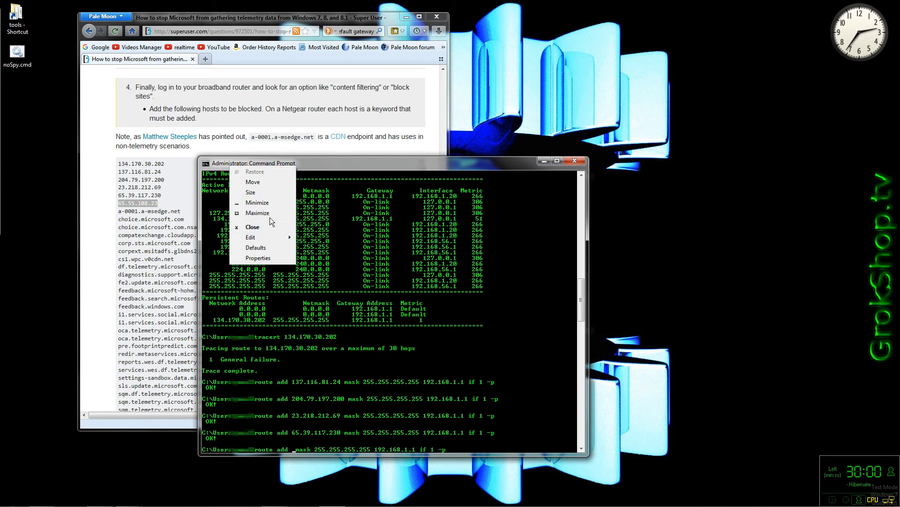
pyautogui.moveTo(270, 238)
pyautogui.click(329, 260)
pyautogui.press('Return')
pyautogui.press('Up')
pyautogui.press('Up')
pyautogui.press('Up')
pyautogui.press('Up')
pyautogui.press('Up')
pyautogui.press('Up')
pyautogui.press('Up')
pyautogui.press('Return')
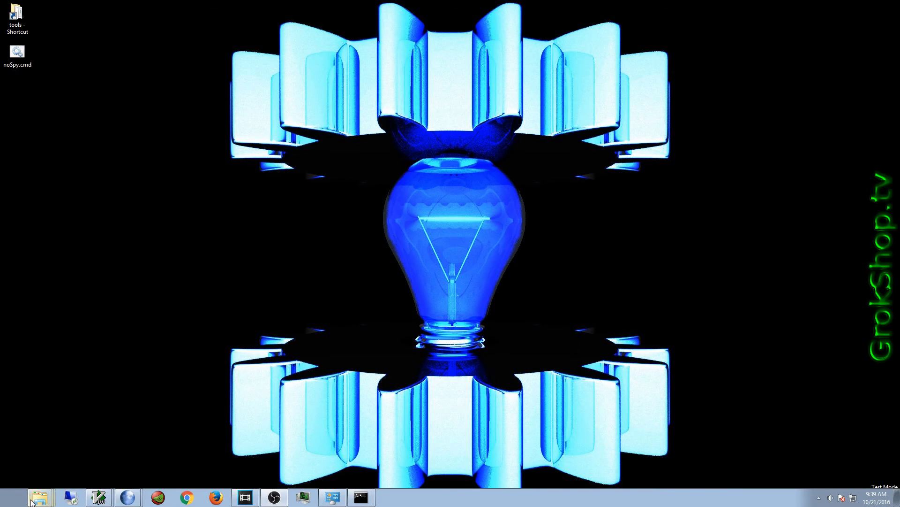
pyautogui.click(21, 492)
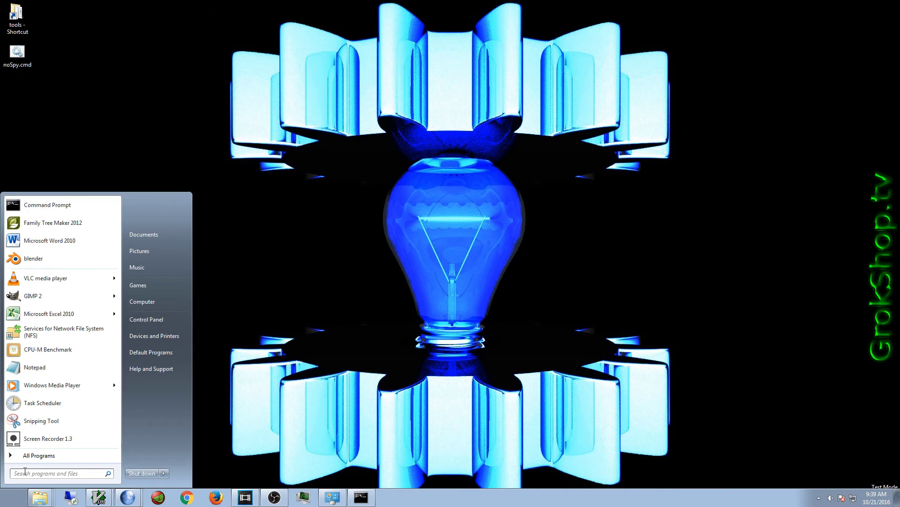
pyautogui.write('turn')
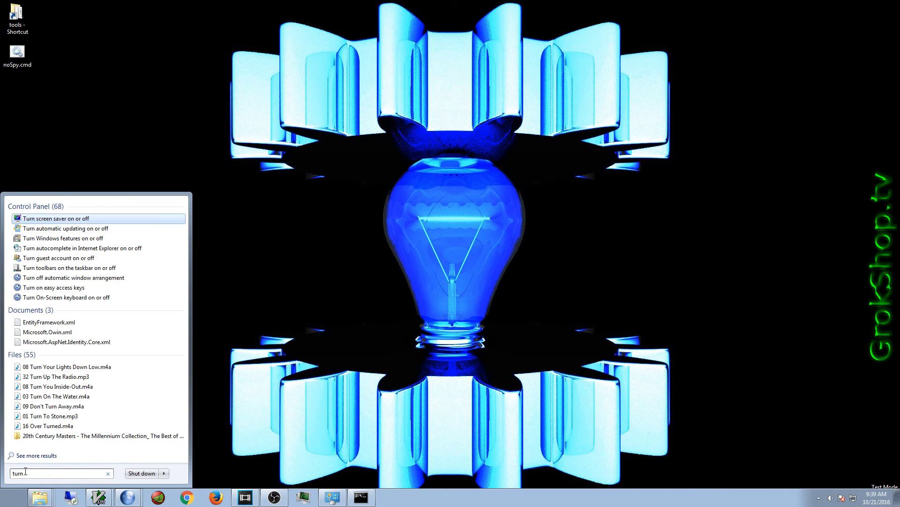
pyautogui.click(61, 229)
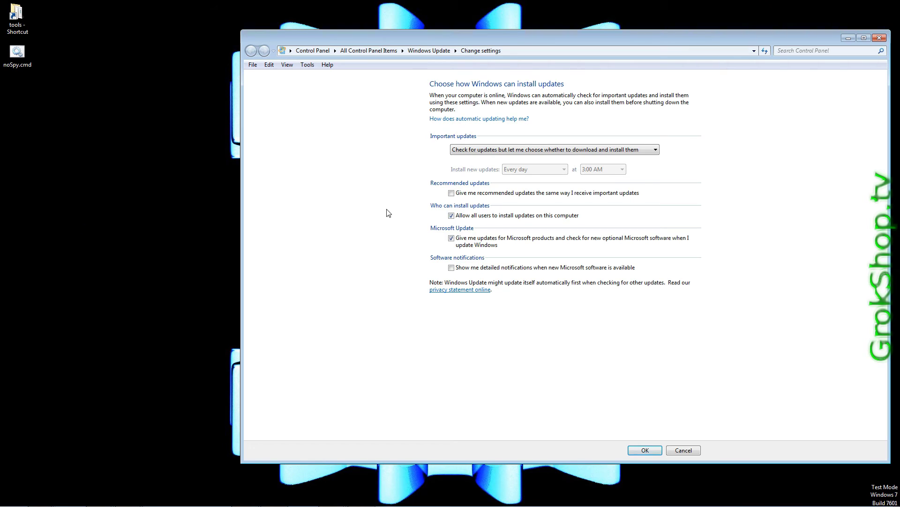
pyautogui.click(649, 149)
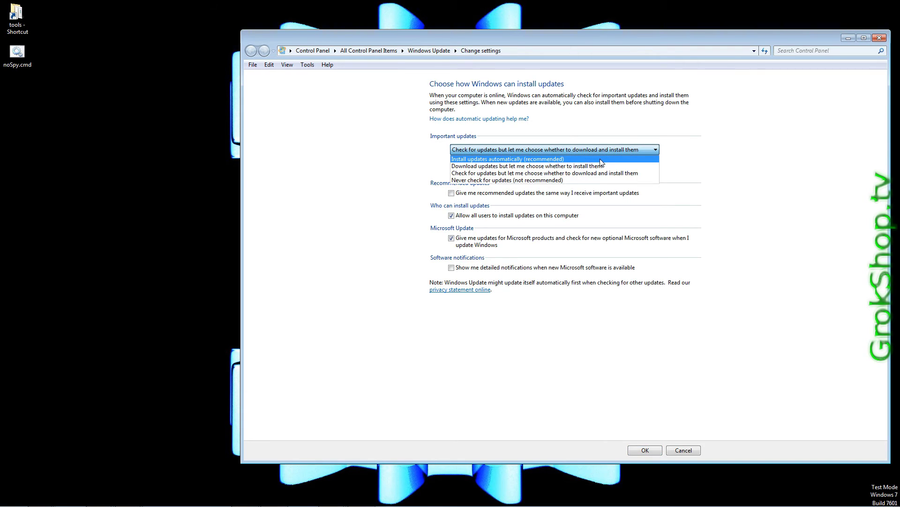
pyautogui.click(616, 177)
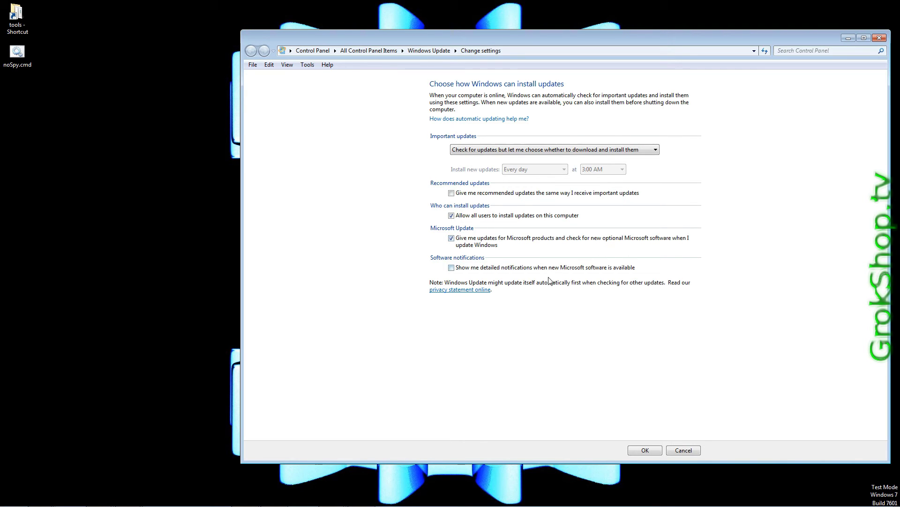
pyautogui.click(645, 450)
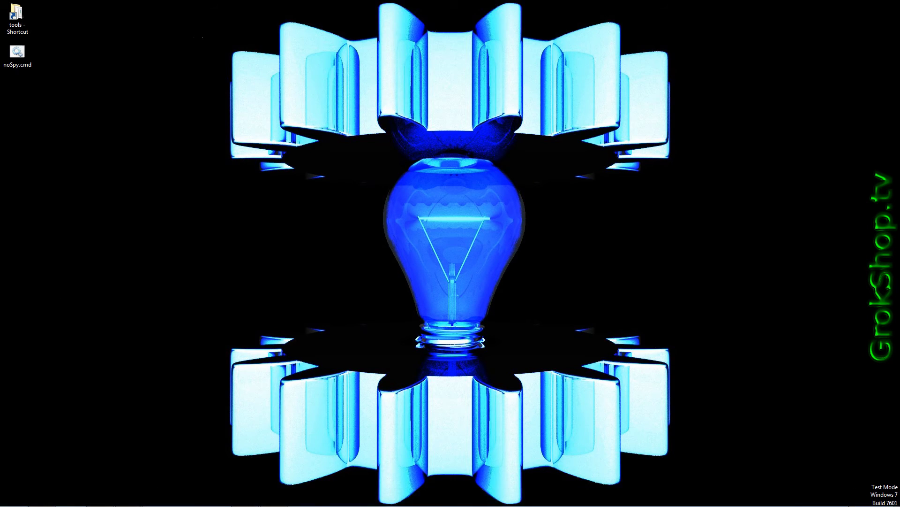
# - Open Windows Update from the hidden notification icons and bring it to the front
pyautogui.click(818, 497)
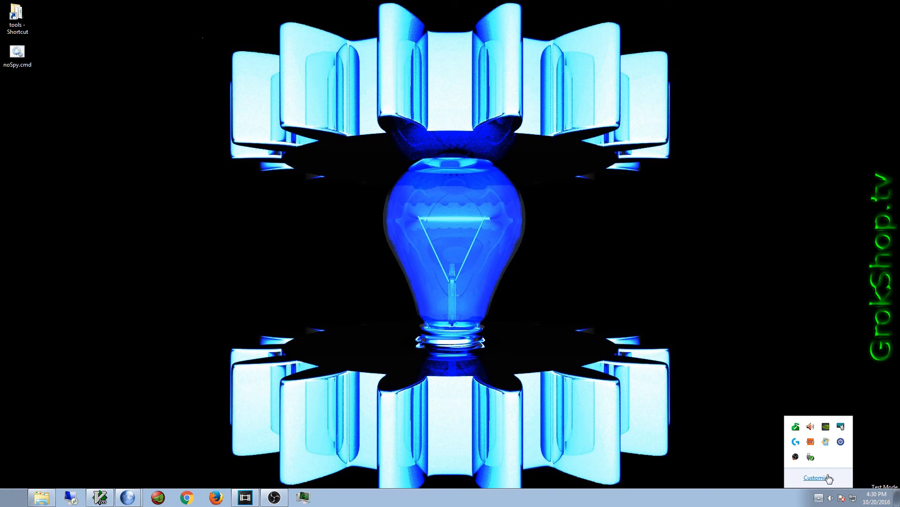
pyautogui.click(825, 442)
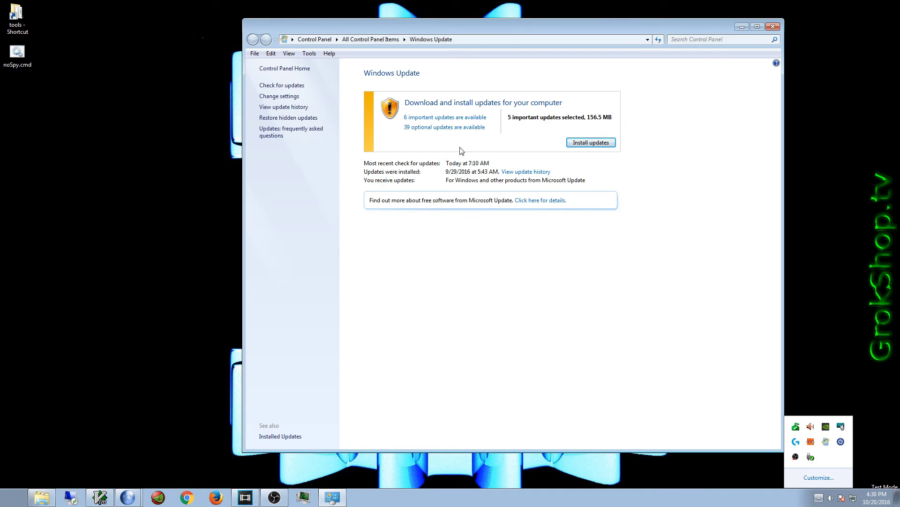
pyautogui.click(459, 130)
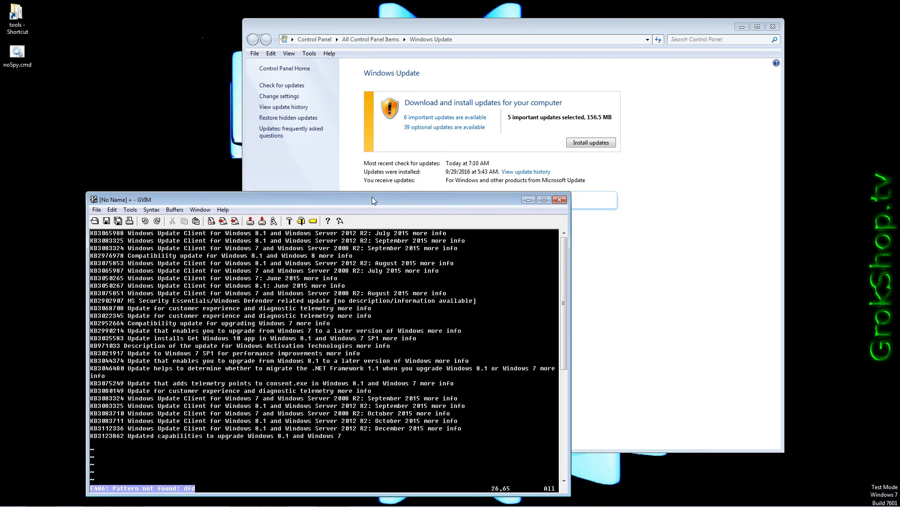
pyautogui.click(417, 122)
# - Show the 6 important updates, widen Windows Update, and position the GVIM KB list beside it
pyautogui.click(416, 118)
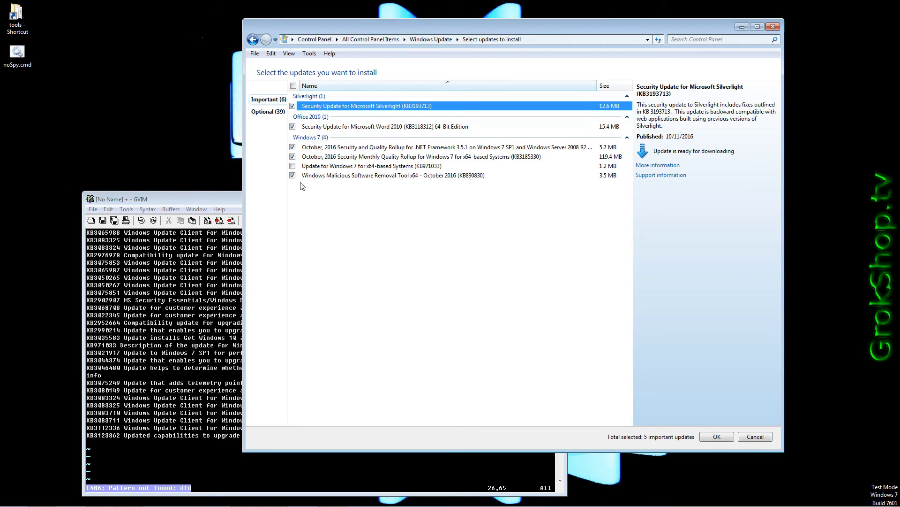
pyautogui.click(161, 198)
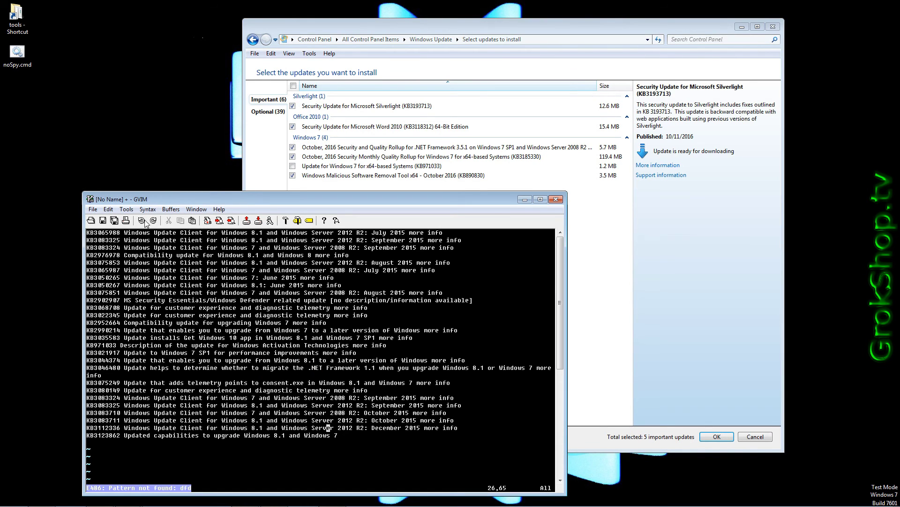
pyautogui.click(127, 235)
pyautogui.moveTo(206, 199); pyautogui.dragTo(199, 211)
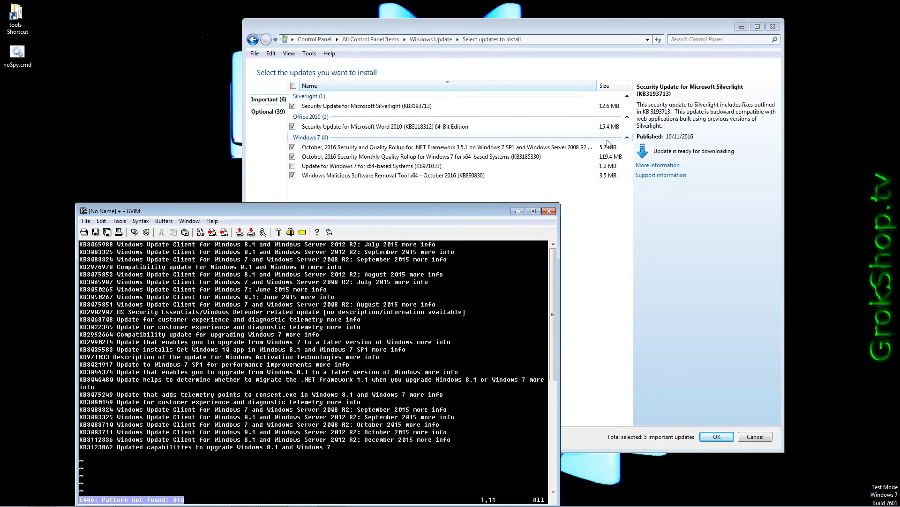
pyautogui.click(785, 155)
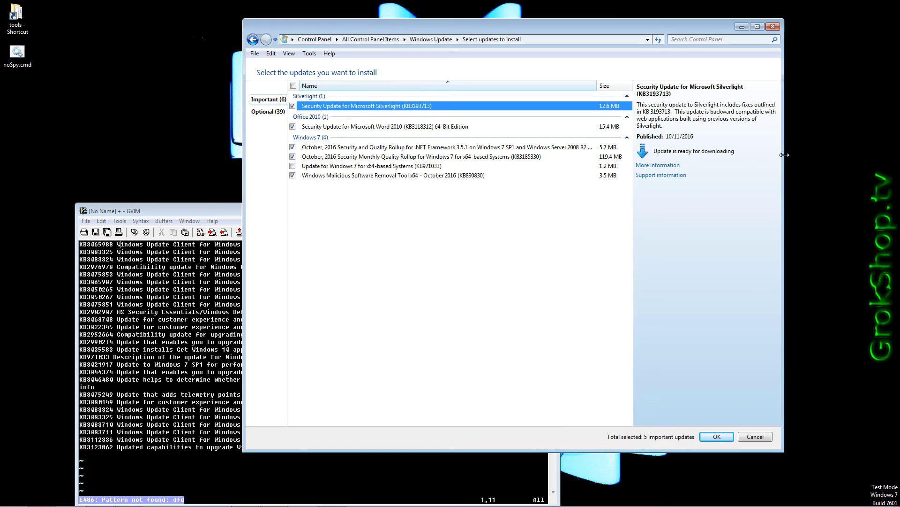
pyautogui.moveTo(785, 155); pyautogui.dragTo(893, 155)
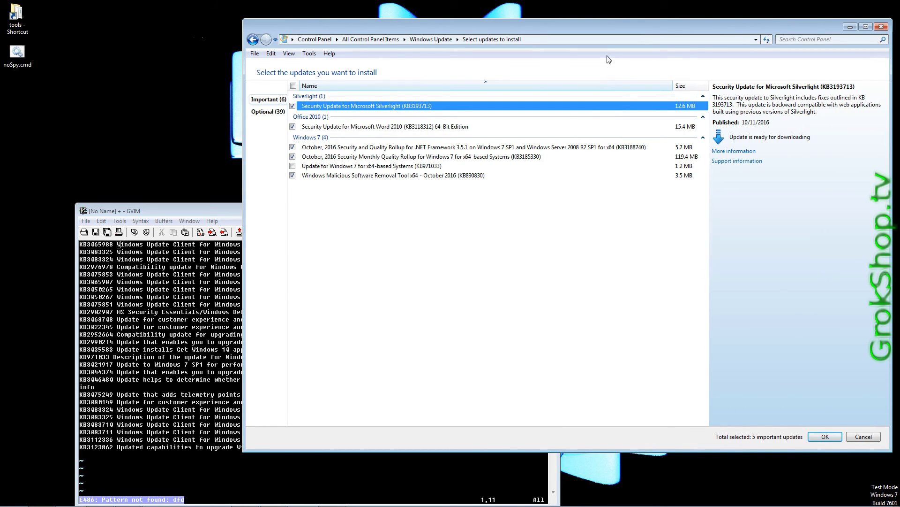
pyautogui.moveTo(602, 32); pyautogui.dragTo(588, 29)
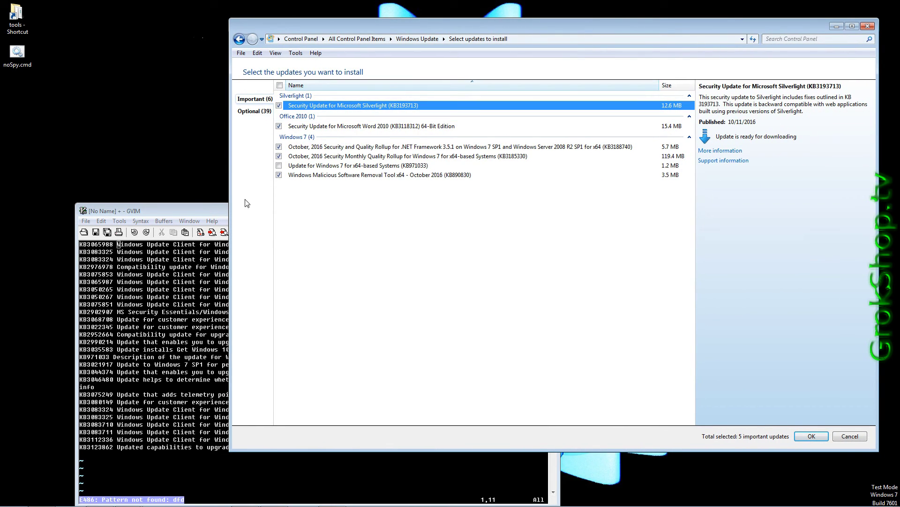
pyautogui.click(215, 207)
pyautogui.moveTo(215, 207); pyautogui.dragTo(313, 152)
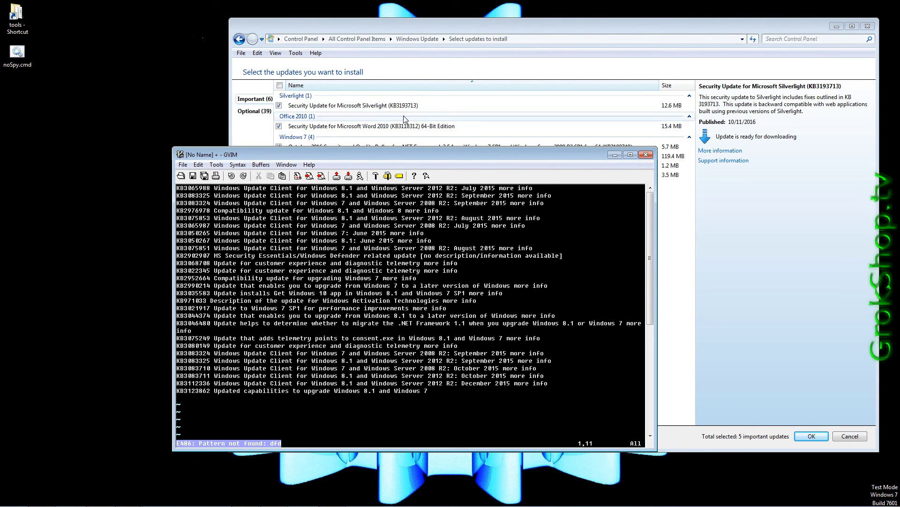
# - Search the GVIM KB list for 3192, 311 and 3188
pyautogui.click(378, 226)
pyautogui.write('/319')
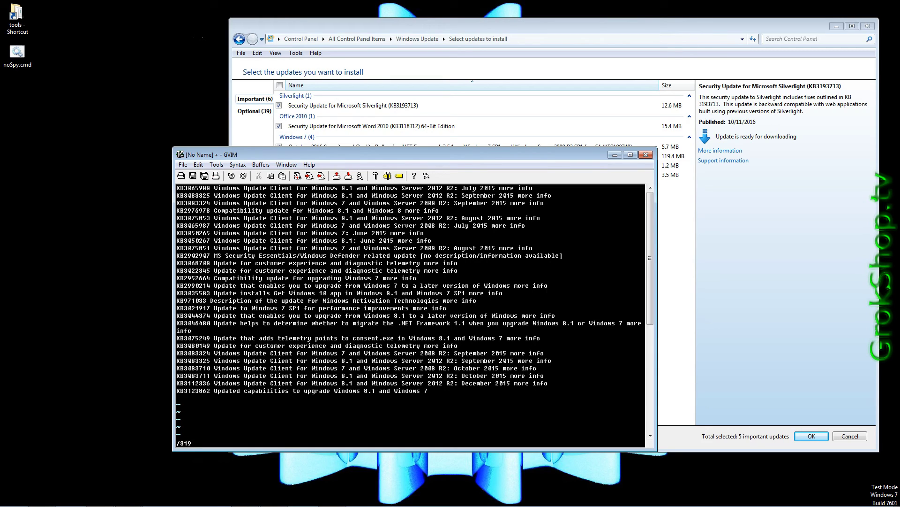
pyautogui.write('2')
pyautogui.press('Return')
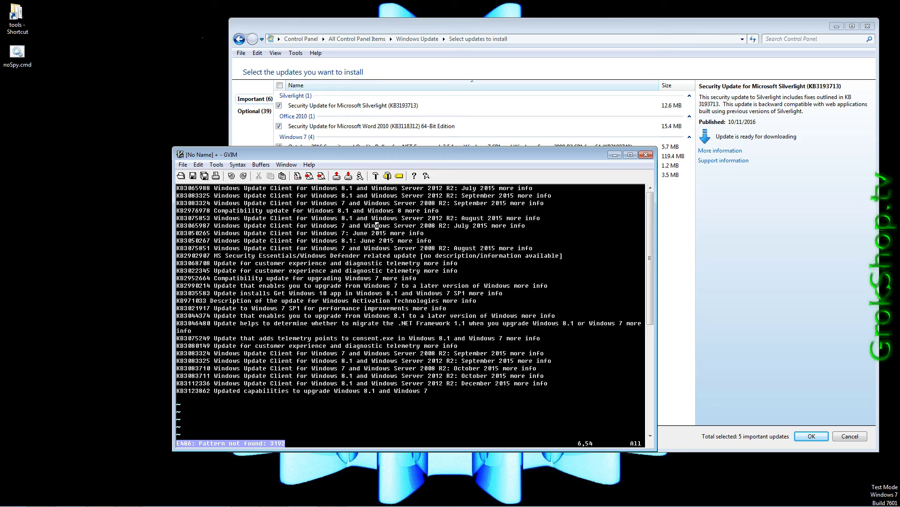
pyautogui.write('/311')
pyautogui.press('Return')
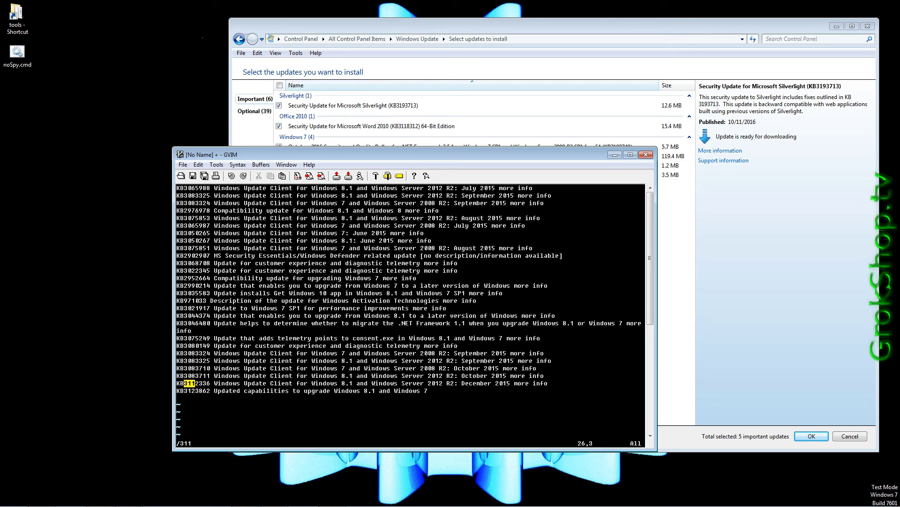
pyautogui.moveTo(440, 156); pyautogui.dragTo(488, 163)
pyautogui.click(442, 283)
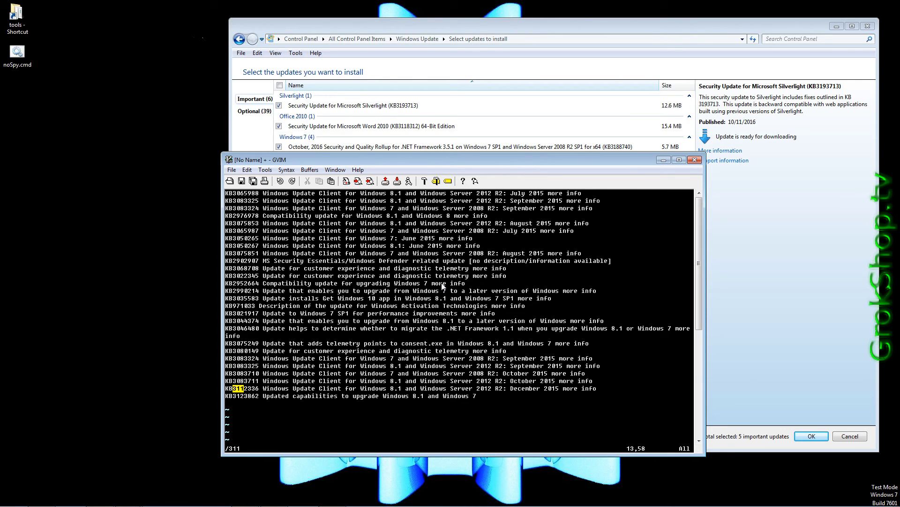
pyautogui.write('/3188')
pyautogui.press('Return')
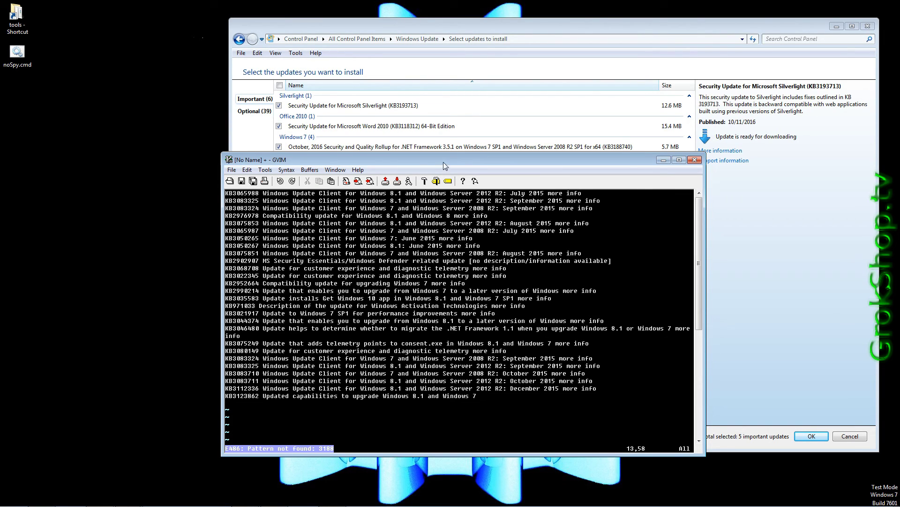
# - Search the list for 3185, then locate the KB971033 entry
pyautogui.moveTo(443, 161); pyautogui.dragTo(445, 173)
pyautogui.write('/')
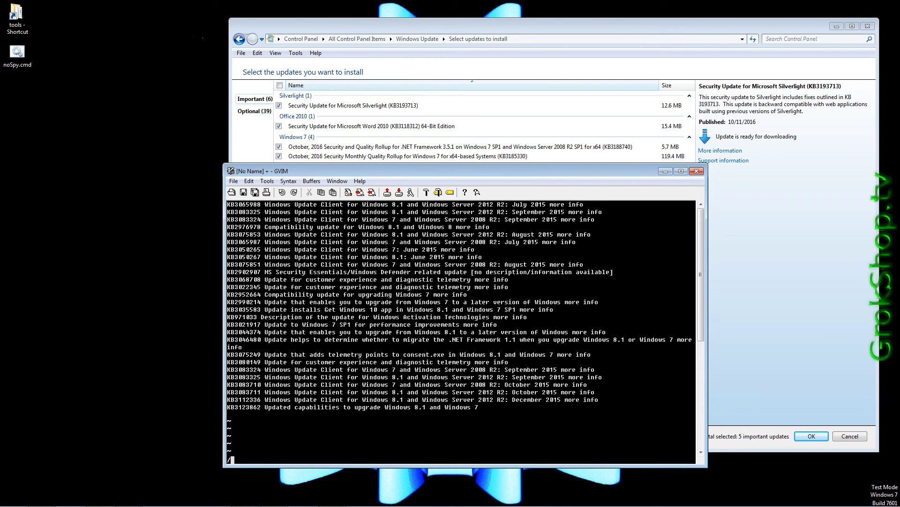
pyautogui.write('3185')
pyautogui.press('Return')
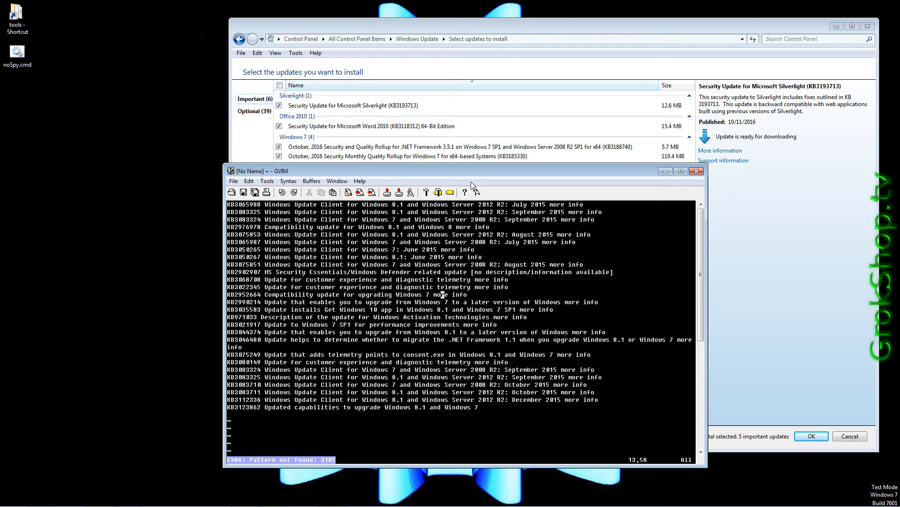
pyautogui.moveTo(499, 171)
pyautogui.mouseDown()
pyautogui.moveTo(504, 195)
pyautogui.moveTo(498, 181)
pyautogui.mouseUp()
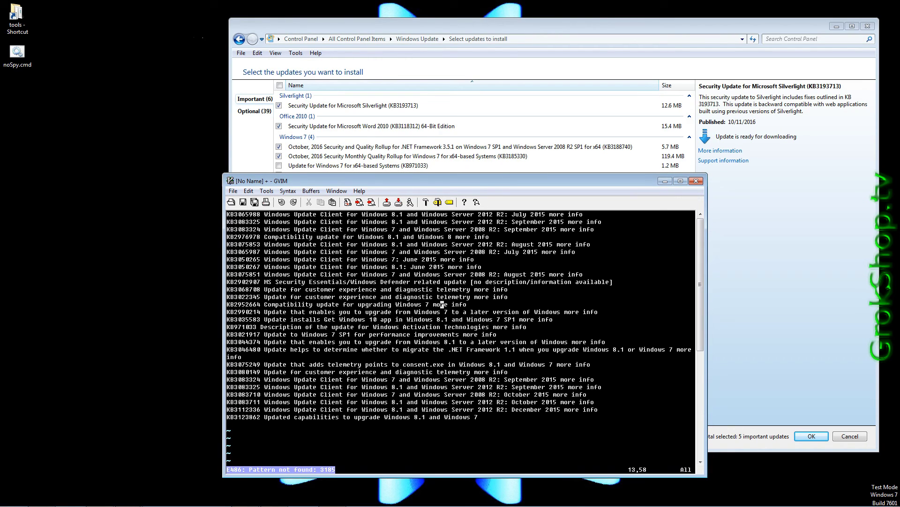
pyautogui.write('/971')
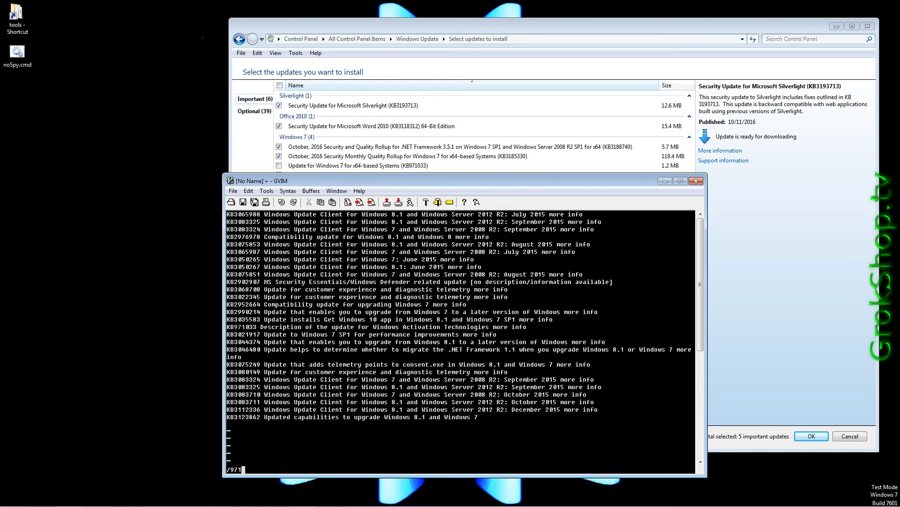
pyautogui.press('Return')
# - Hide KB971033 and move its GVIM line to the end, with a blank line above it
pyautogui.rightClick(398, 169)
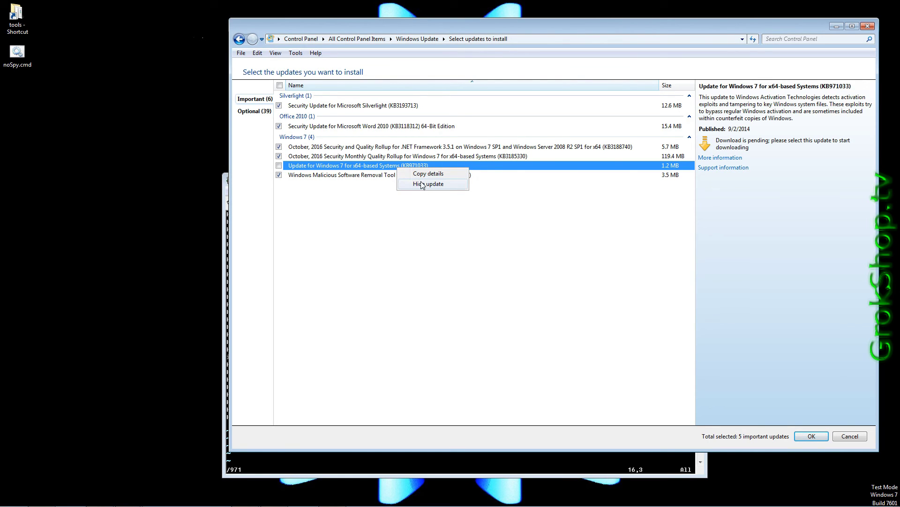
pyautogui.click(426, 184)
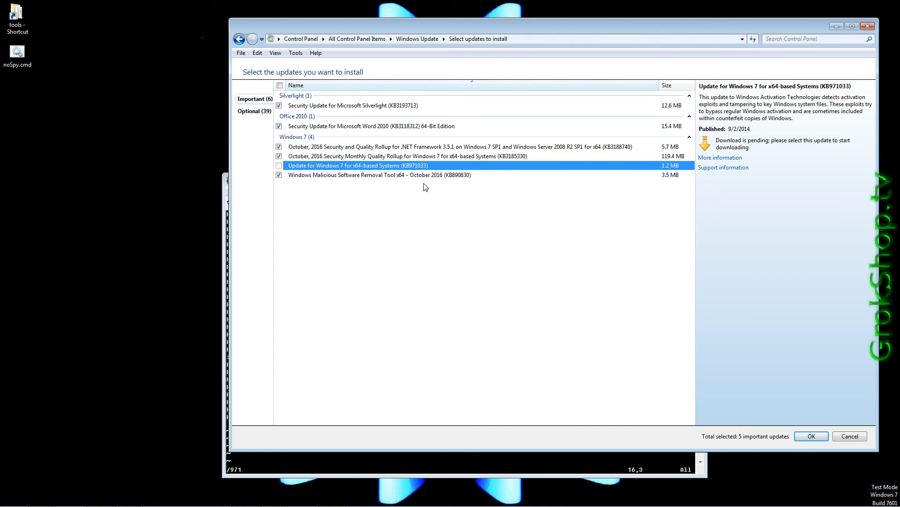
pyautogui.click(377, 463)
pyautogui.click(295, 327)
pyautogui.press('d')
pyautogui.press('d')
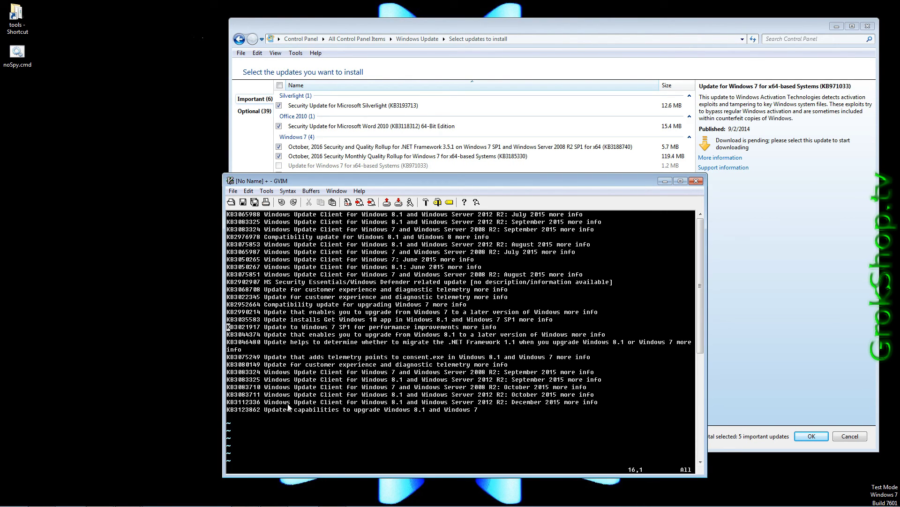
pyautogui.click(286, 415)
pyautogui.press('p')
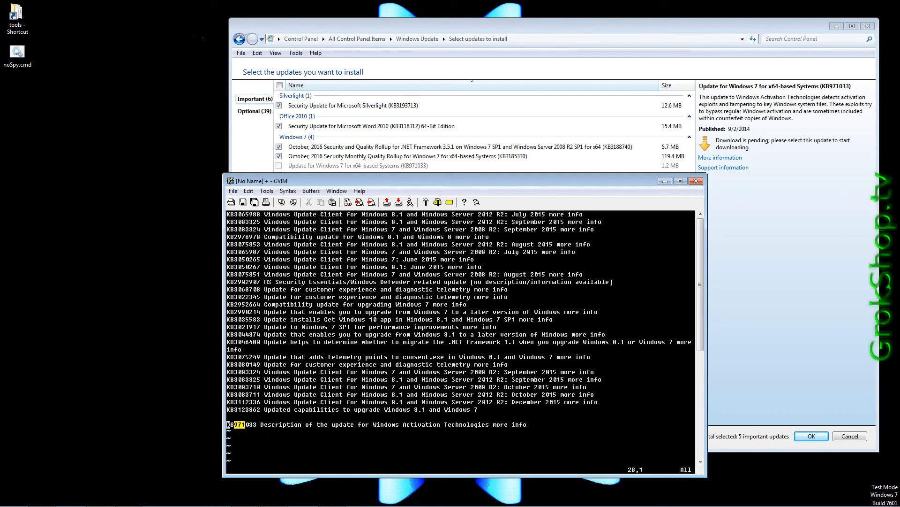
pyautogui.hotkey('shift', 'o')
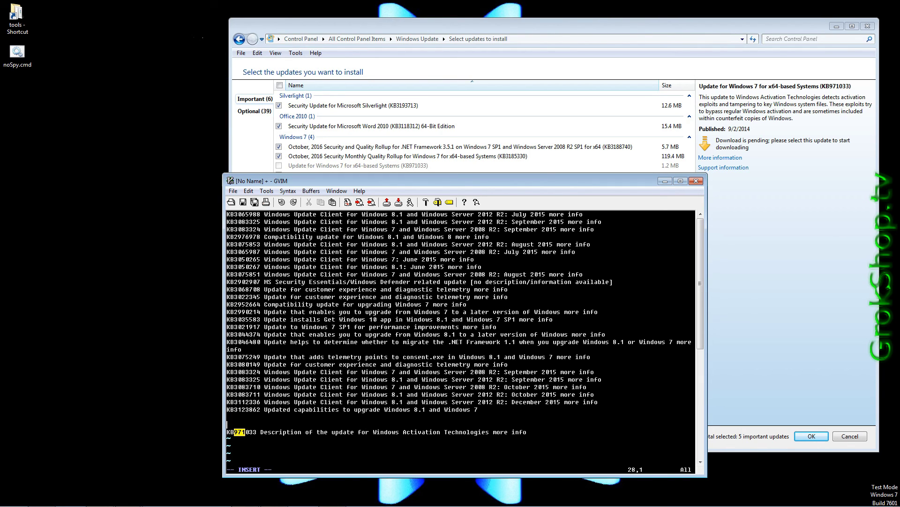
pyautogui.press('Return')
pyautogui.press('Escape')
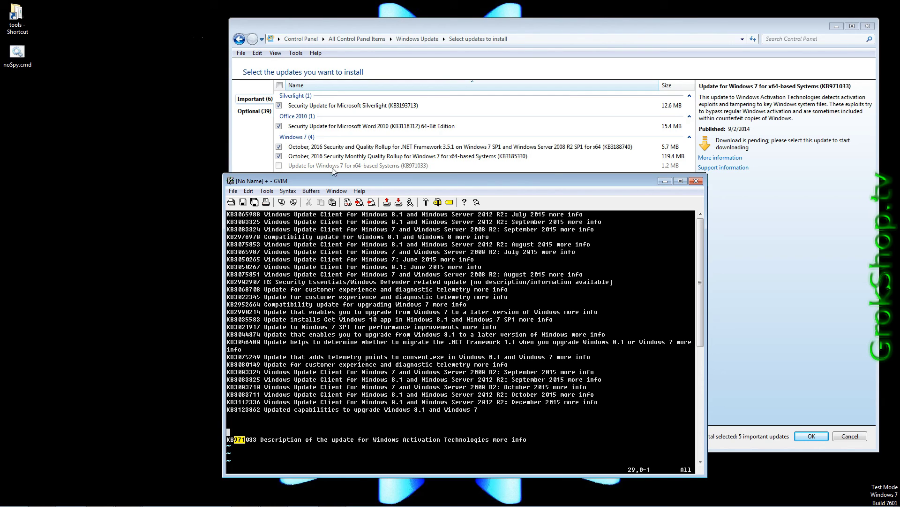
# - Search the GVIM KB list for KB890830, which it does not contain
pyautogui.moveTo(356, 180); pyautogui.dragTo(359, 186)
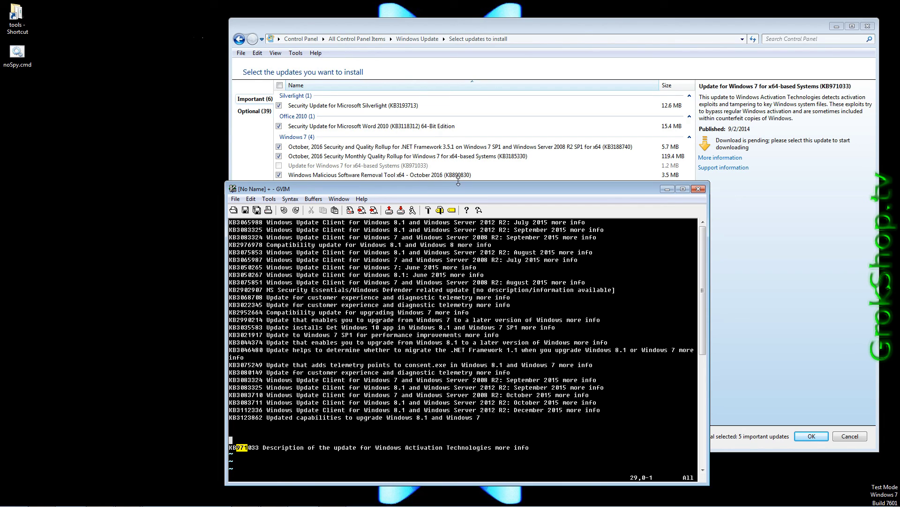
pyautogui.write('/890')
pyautogui.press('Return')
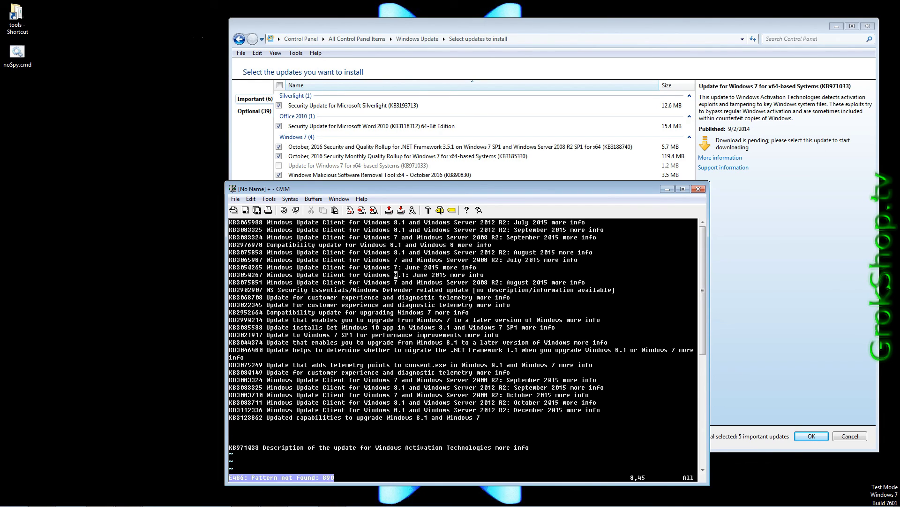
pyautogui.moveTo(556, 190); pyautogui.dragTo(419, 227)
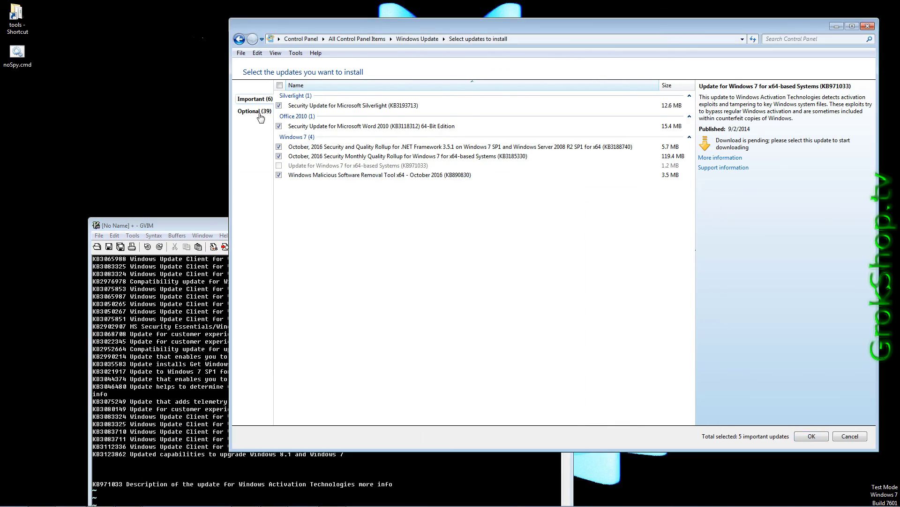
# - Show the optional updates and search the GVIM list for KB3192403
pyautogui.click(261, 114)
pyautogui.moveTo(224, 226); pyautogui.dragTo(337, 121)
pyautogui.click(514, 224)
pyautogui.write('/3192')
pyautogui.press('Return')
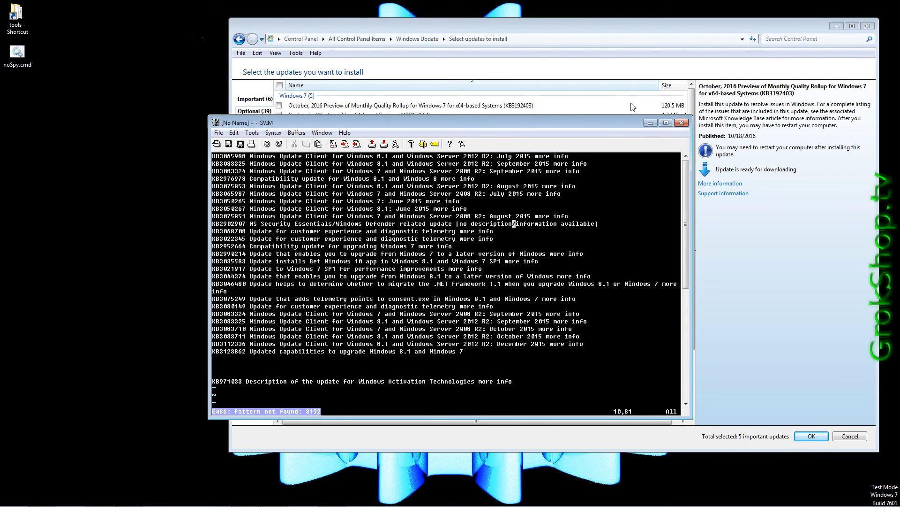
# - Find and hide KB2952664, moving its line to the end of the GVIM list
pyautogui.moveTo(610, 120); pyautogui.dragTo(603, 125)
pyautogui.write('/295')
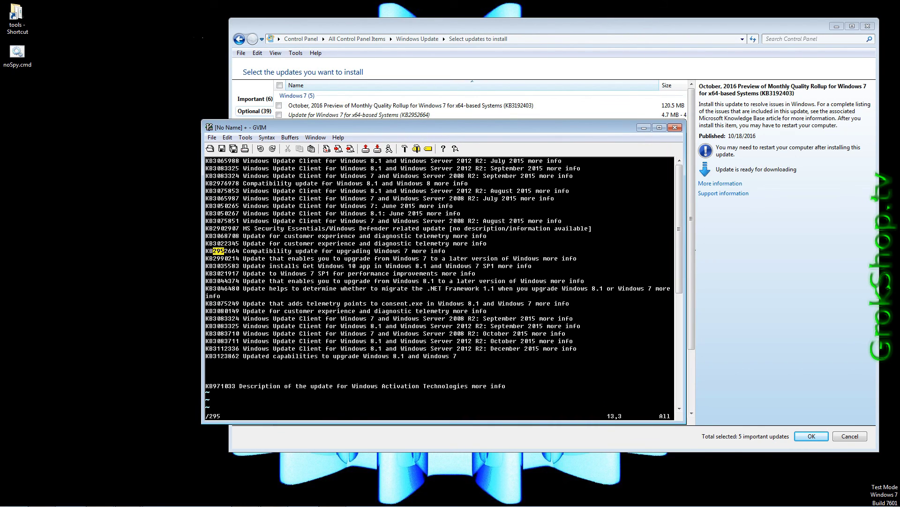
pyautogui.moveTo(313, 127); pyautogui.dragTo(249, 131)
pyautogui.rightClick(354, 116)
pyautogui.click(378, 132)
pyautogui.click(252, 256)
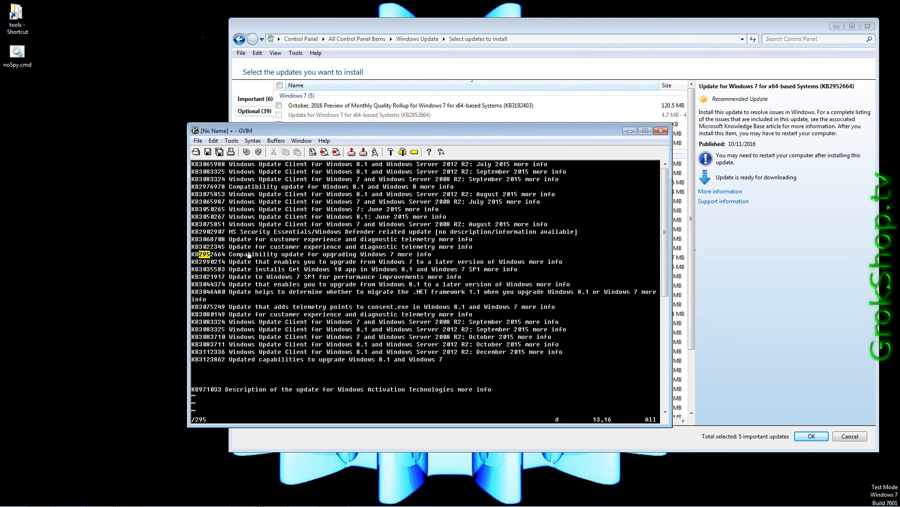
pyautogui.press('d')
pyautogui.press('d')
pyautogui.hotkey('shift', 'g')
pyautogui.press('p')
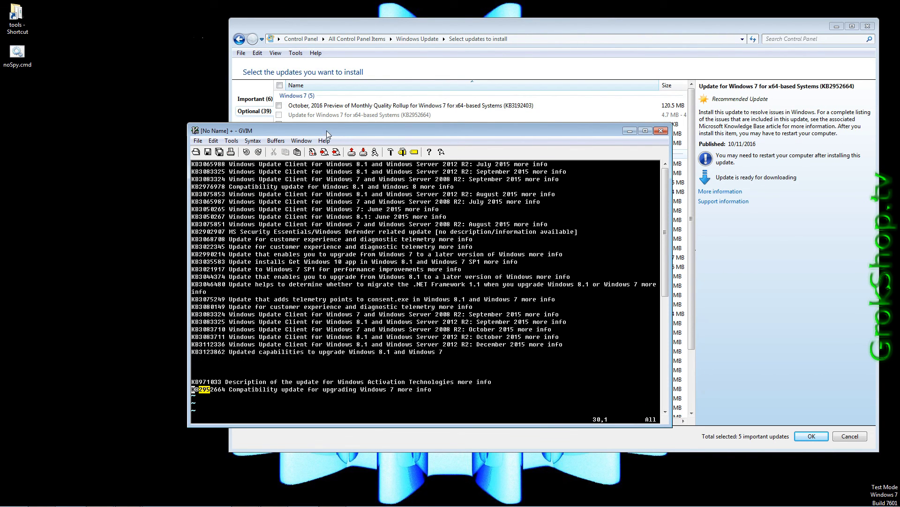
# - Find and hide KB3021917, moving its line to the end of the list
pyautogui.moveTo(326, 131); pyautogui.dragTo(327, 137)
pyautogui.write('/302')
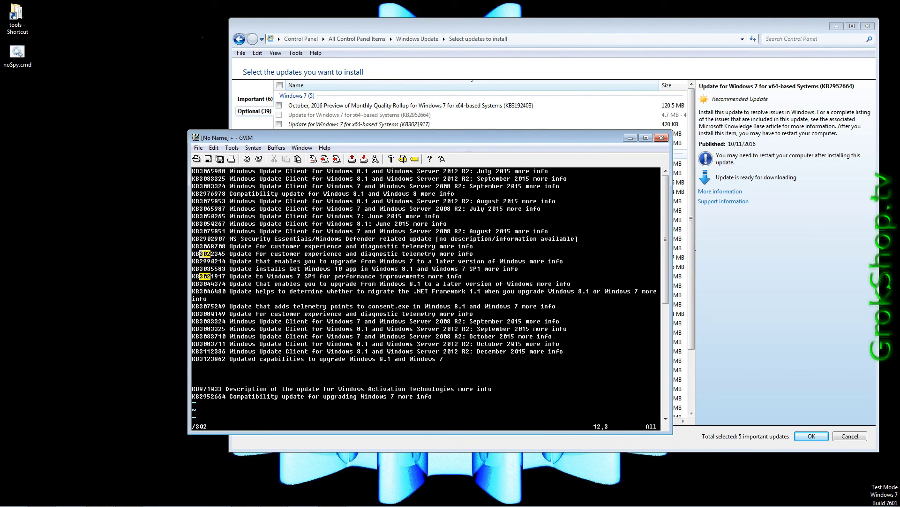
pyautogui.press('Return')
pyautogui.rightClick(403, 125)
pyautogui.click(413, 143)
pyautogui.hotkey('alt', 'Tab')
pyautogui.click(281, 277)
pyautogui.press('d')
pyautogui.press('d')
pyautogui.hotkey('shift', 'g')
pyautogui.press('p')
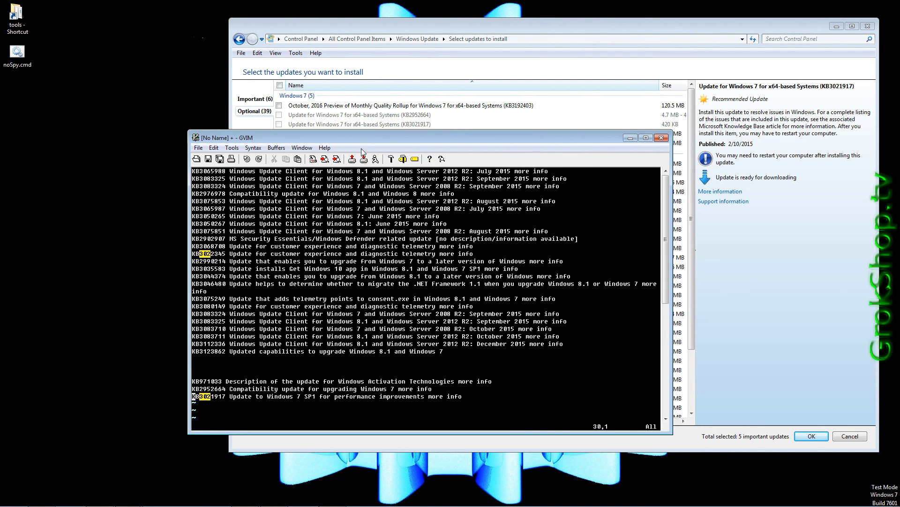
# - Find KB3068708, select its update row, and move its line to the list end
pyautogui.moveTo(362, 142); pyautogui.dragTo(367, 152)
pyautogui.write('/30')
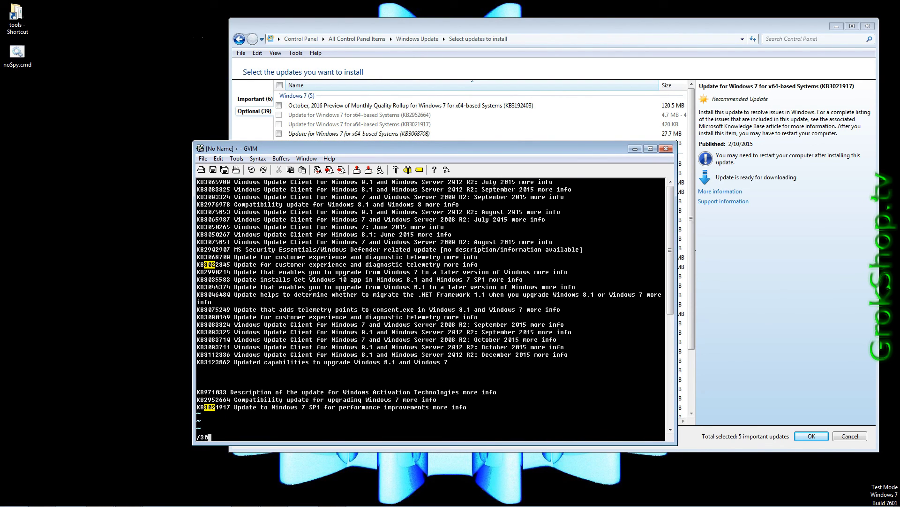
pyautogui.write('6')
pyautogui.press('Return')
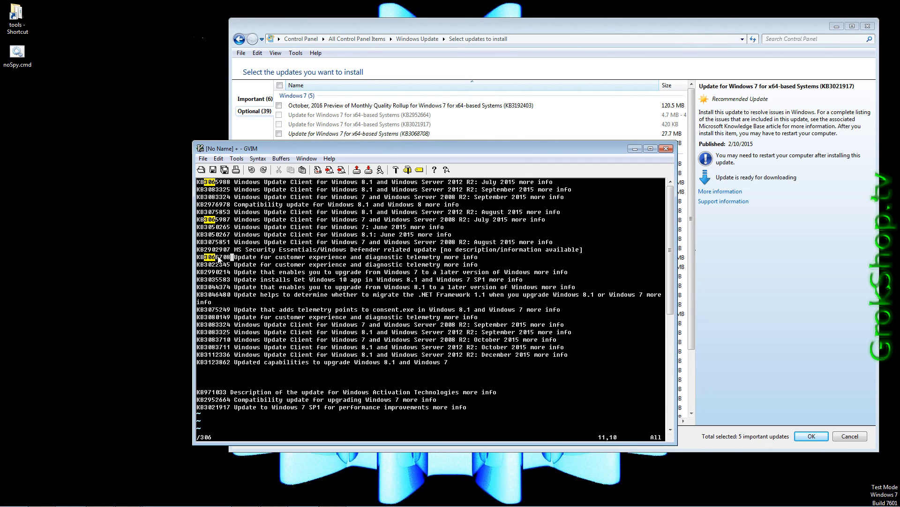
pyautogui.click(371, 135)
pyautogui.click(225, 149)
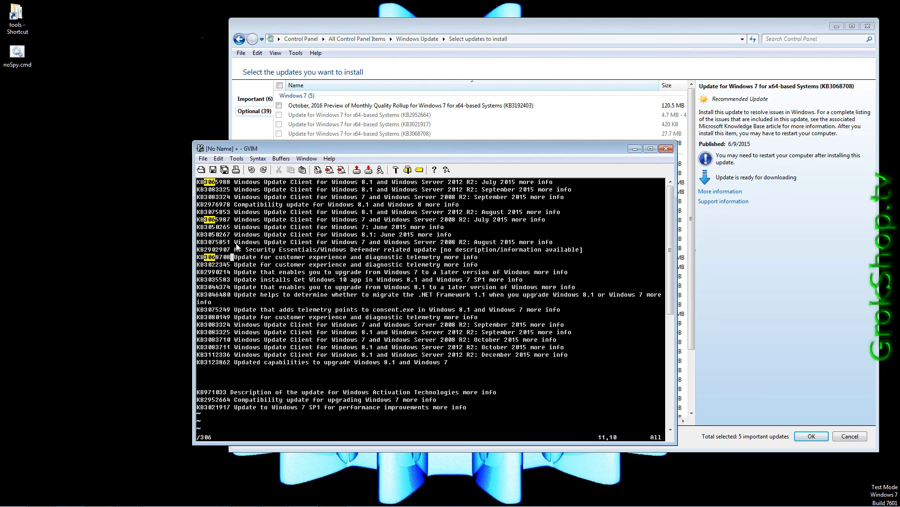
pyautogui.press('d')
pyautogui.press('d')
pyautogui.press('}')
pyautogui.press('}')
pyautogui.press('p')
# - Find and hide KB3080149, moving its line to the end of the list
pyautogui.moveTo(401, 149); pyautogui.dragTo(397, 158)
pyautogui.write('/308')
pyautogui.press('Return')
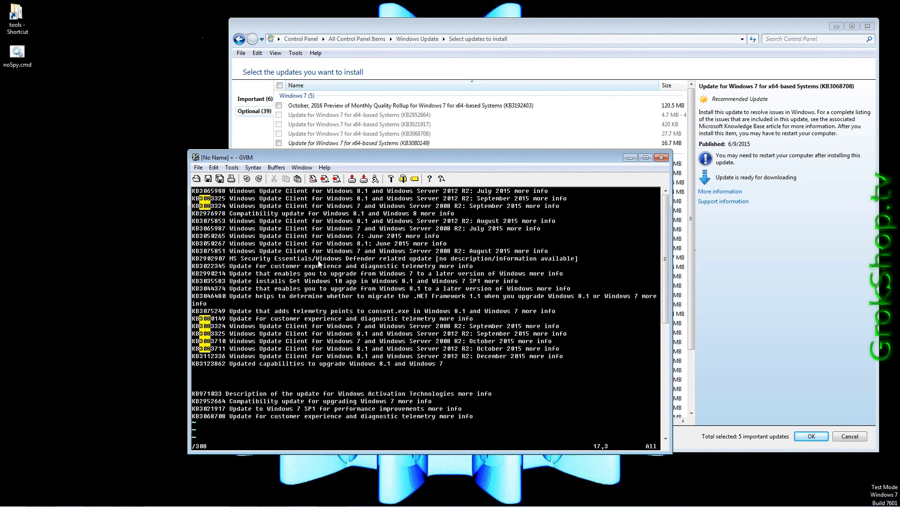
pyautogui.rightClick(303, 143)
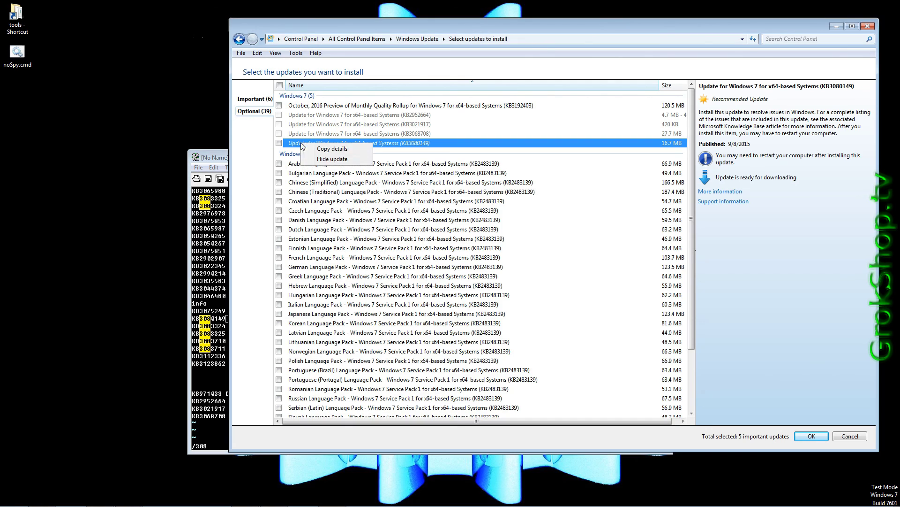
pyautogui.press('Escape')
pyautogui.click(219, 159)
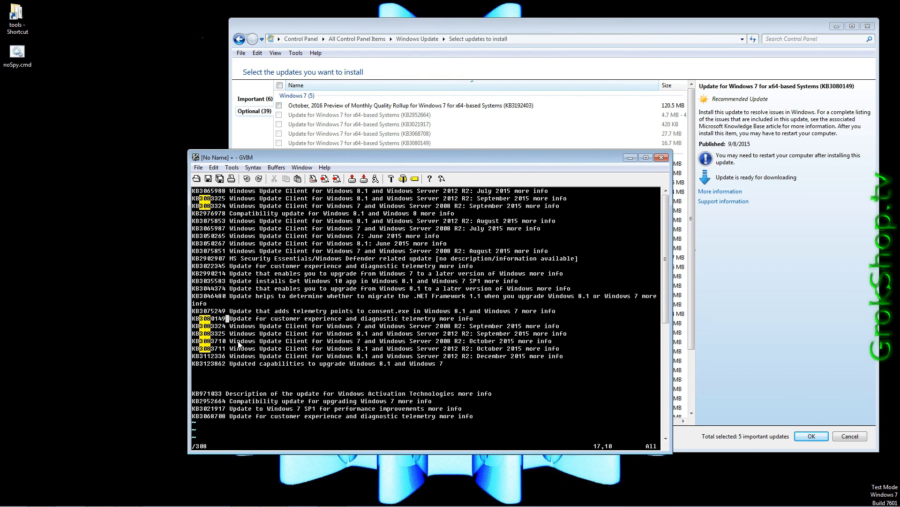
pyautogui.press('d')
pyautogui.press('d')
pyautogui.hotkey('shift', 'g')
pyautogui.press('p')
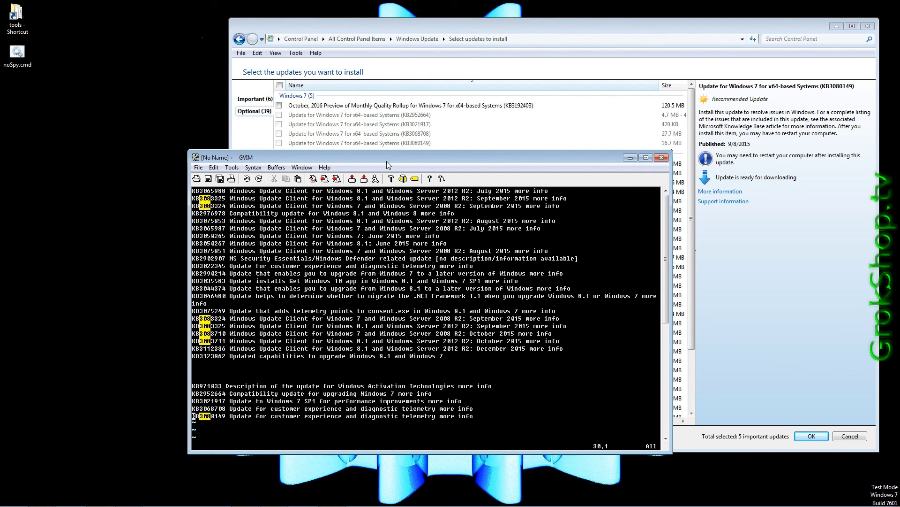
pyautogui.moveTo(387, 159); pyautogui.dragTo(271, 173)
# - Check the October 2016 Preview rollup, install the six selected updates, and close Windows Update
pyautogui.click(281, 105)
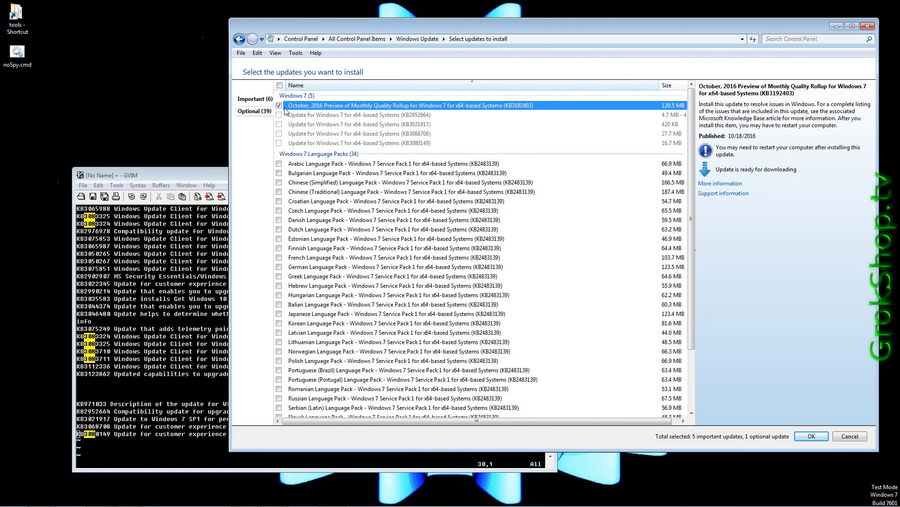
pyautogui.click(263, 99)
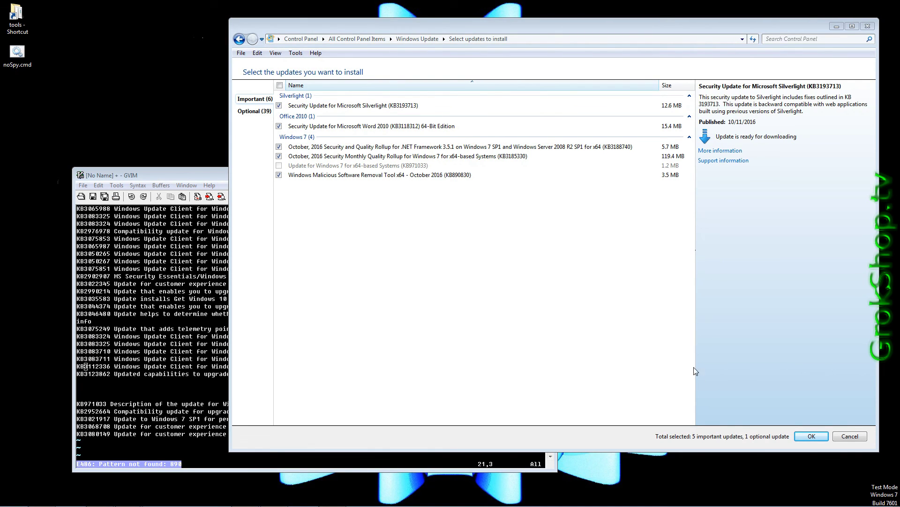
pyautogui.click(810, 436)
pyautogui.click(569, 142)
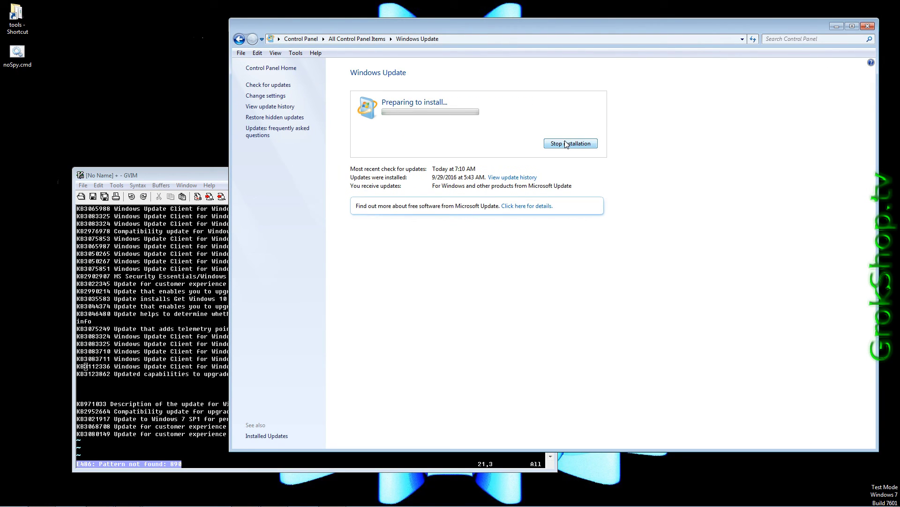
pyautogui.hotkey('alt', 'F4')
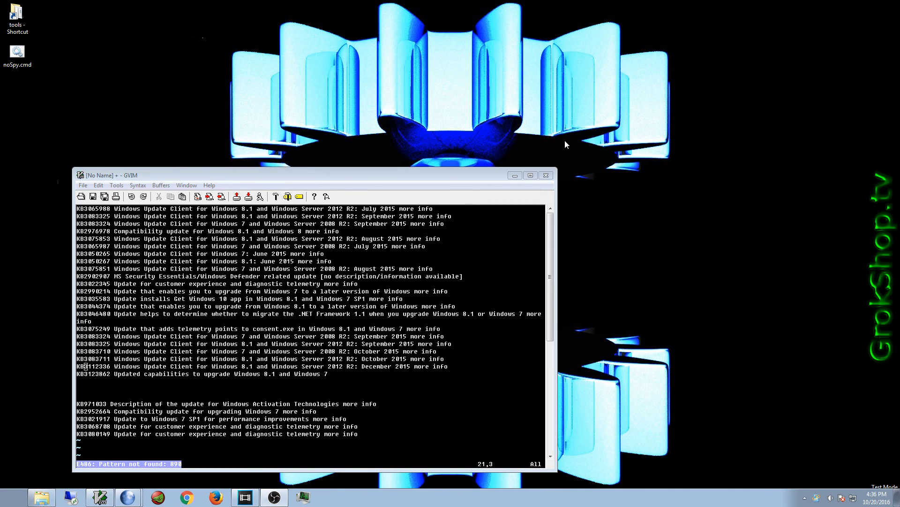